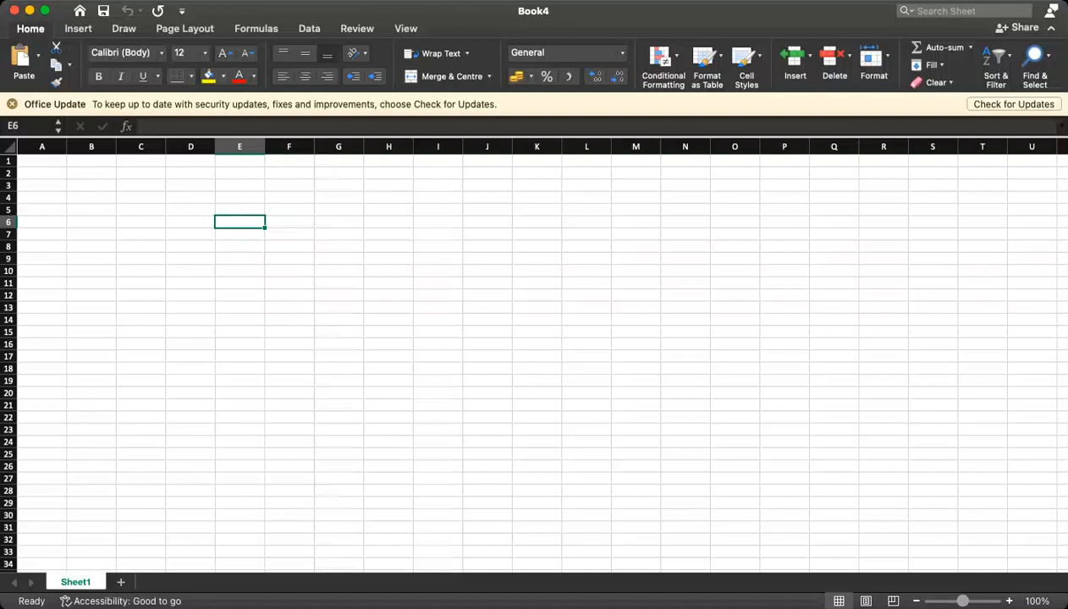
left_click(761, 225)
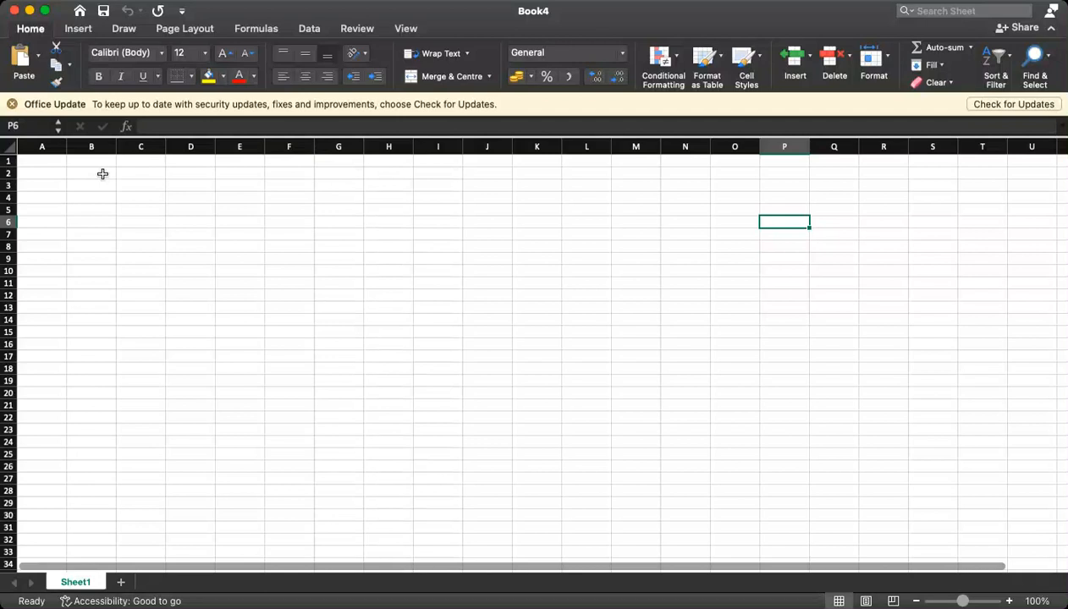
left_click(71, 168)
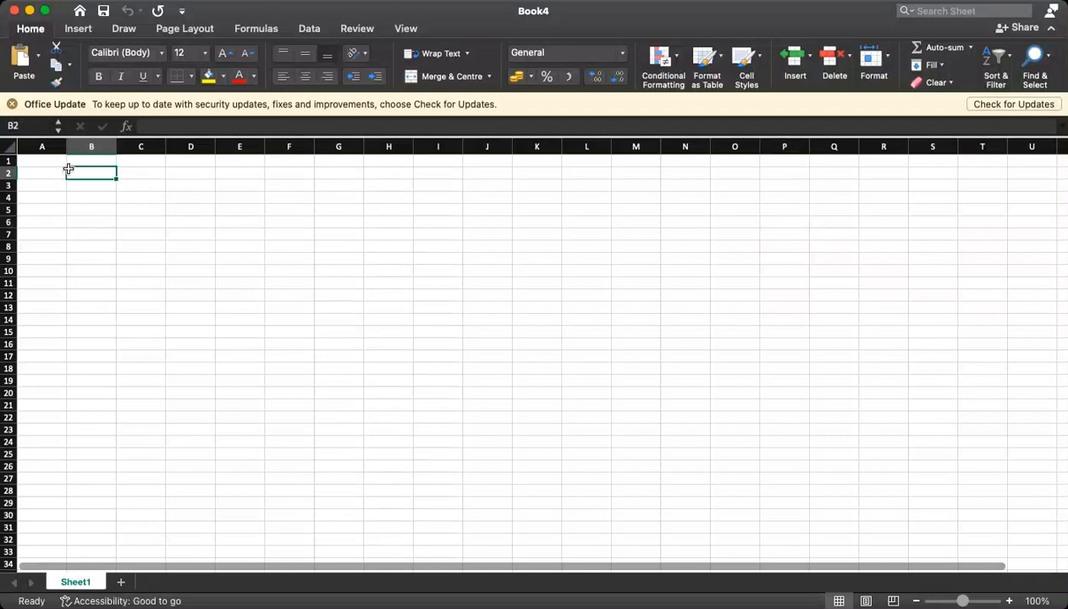
left_click(40, 162)
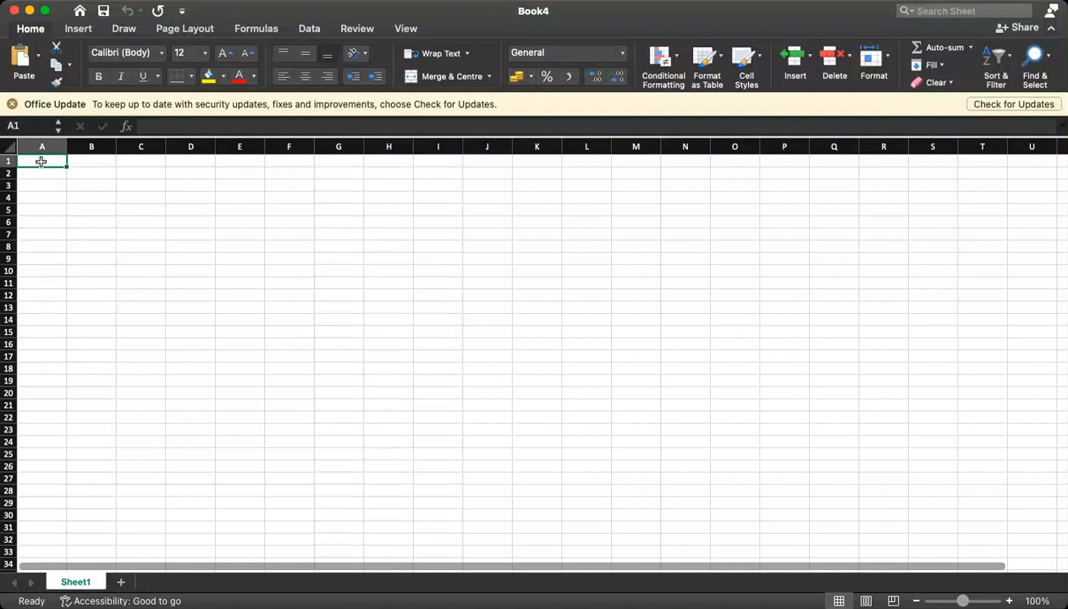
left_click(80, 207)
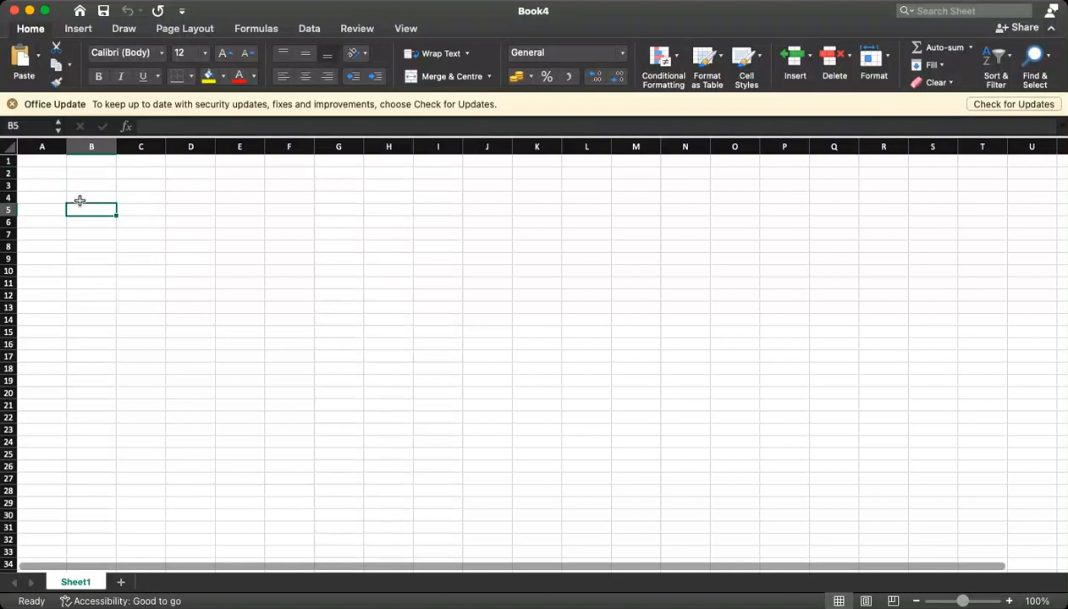
left_click(46, 161)
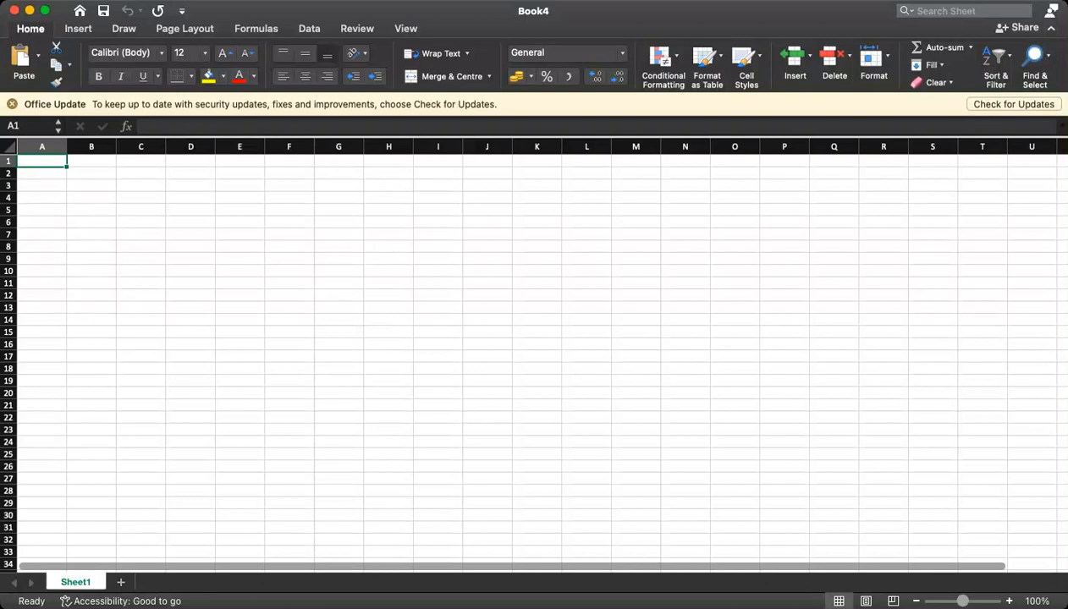
- Add two new blank worksheets to the workbook alongside Sheet1
double_click(83, 582)
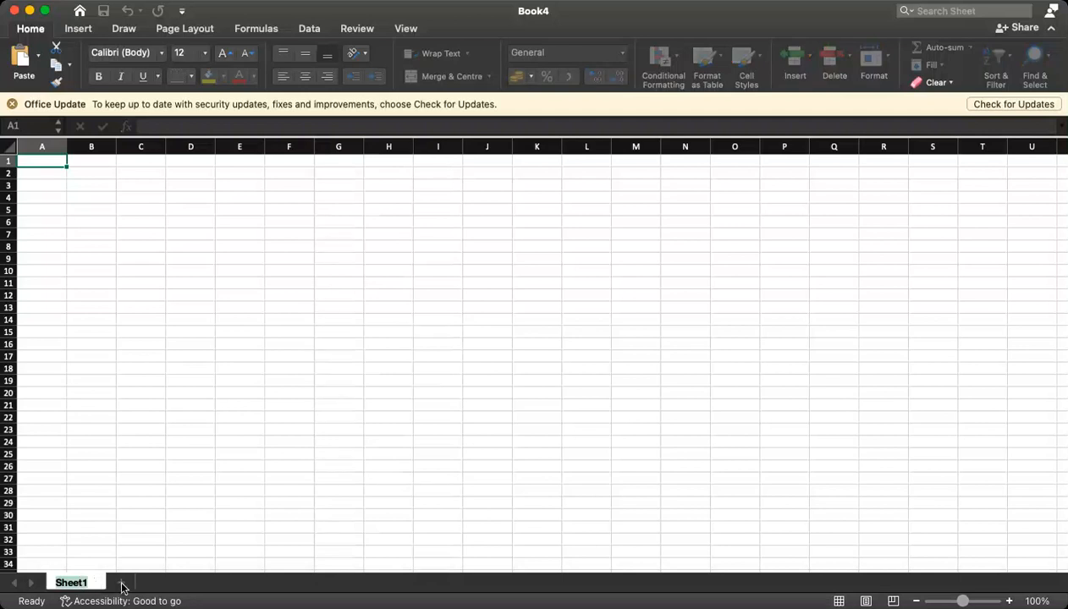
left_click(120, 582)
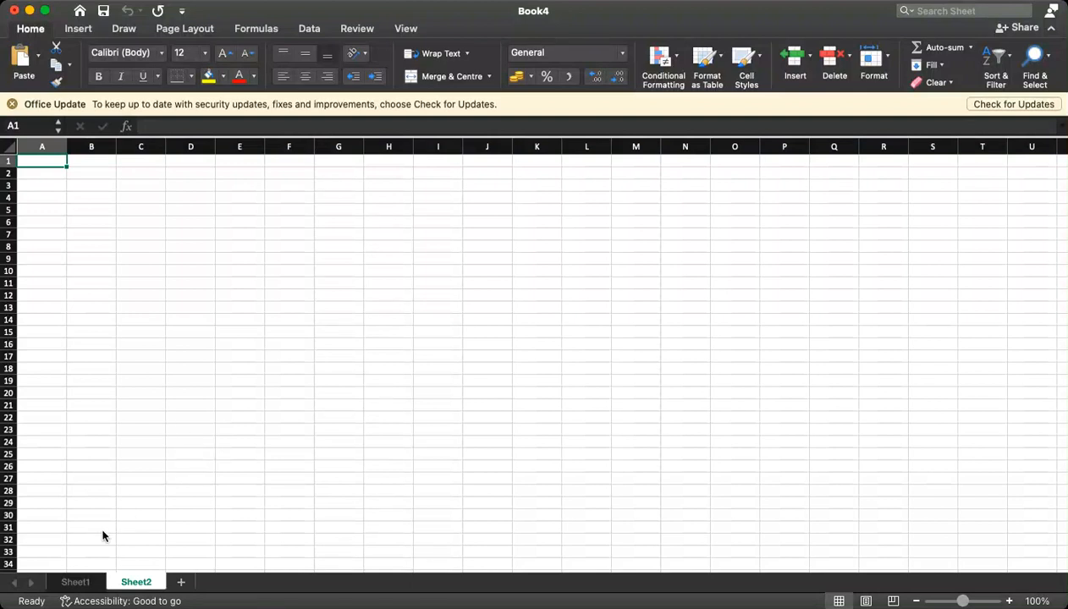
left_click(180, 582)
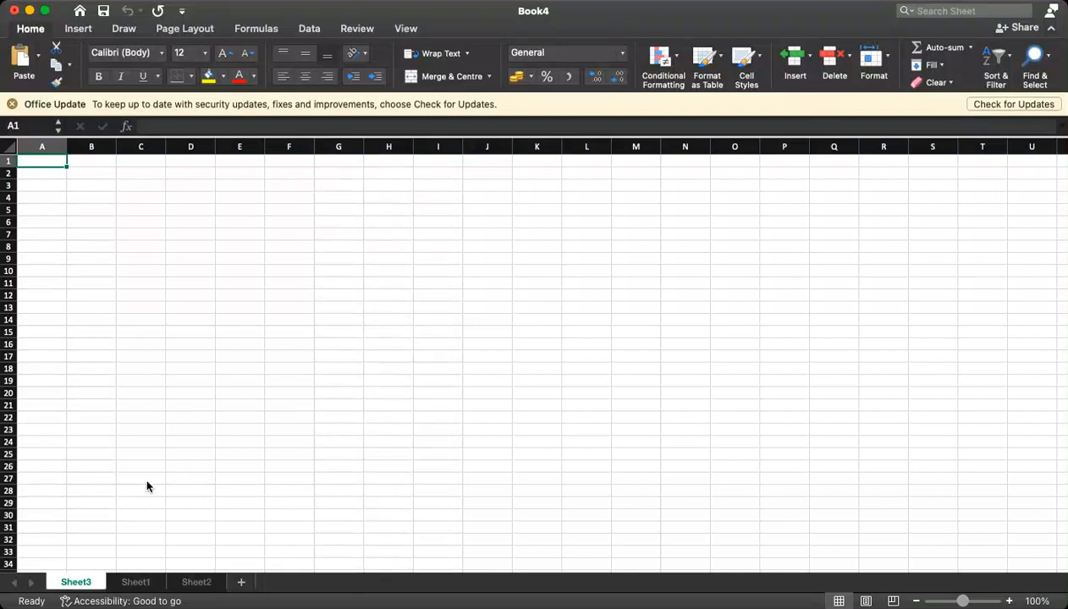
- Open the Visual Basic editor for the workbook and return to the Sheet3 grid
left_click(406, 29)
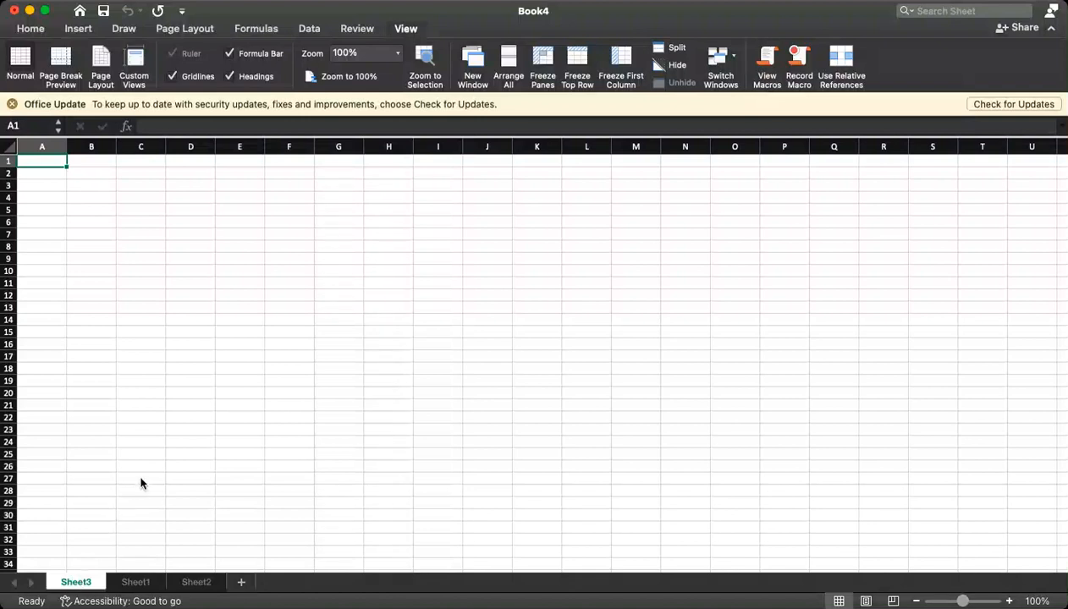
key("alt+F11")
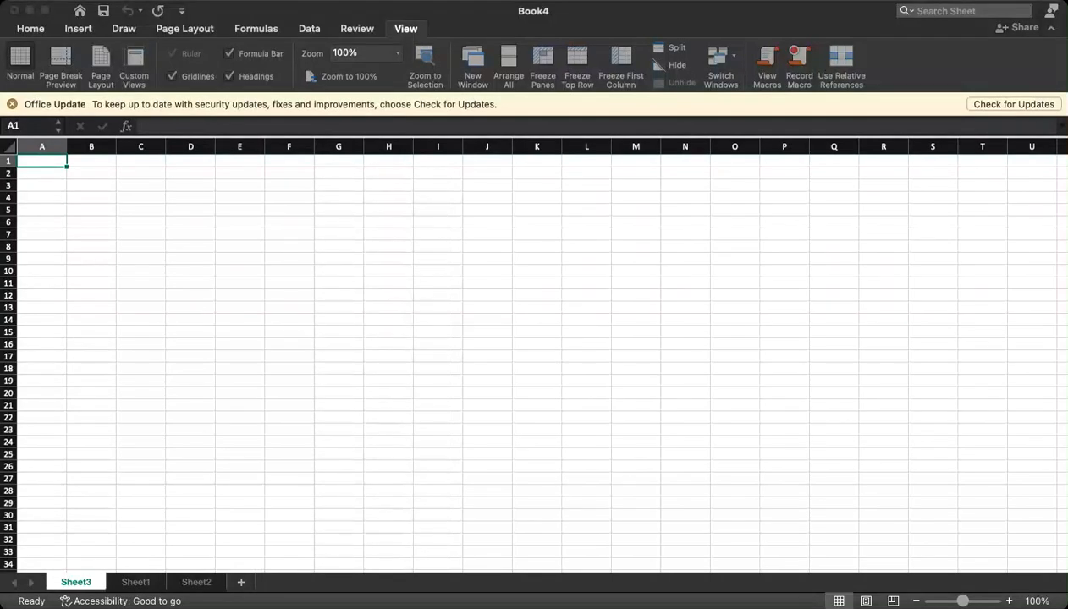
left_click(3, 55)
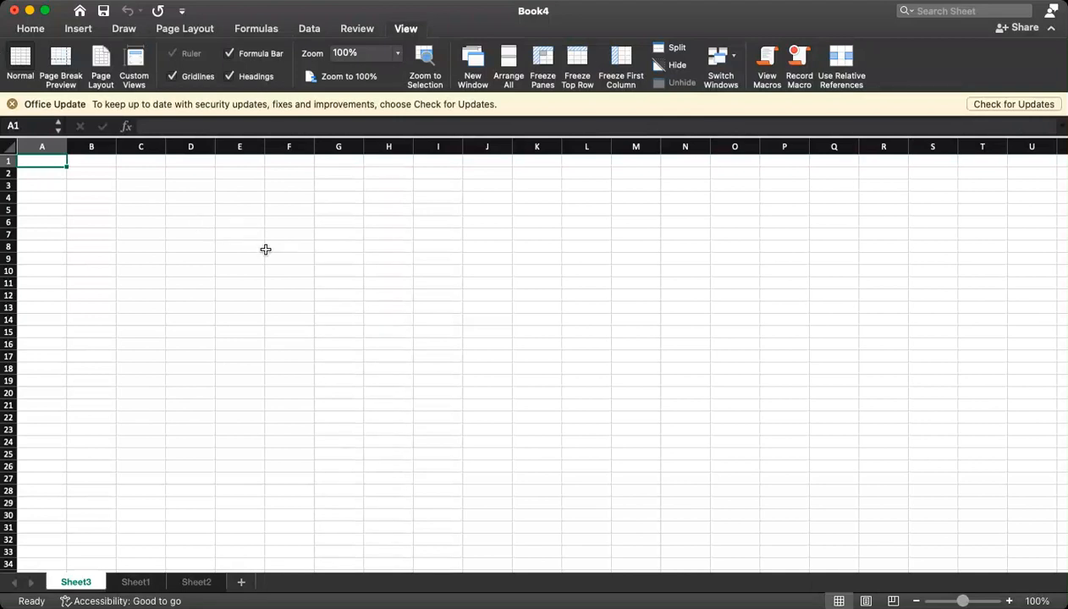
left_click(397, 270)
left_click(484, 430)
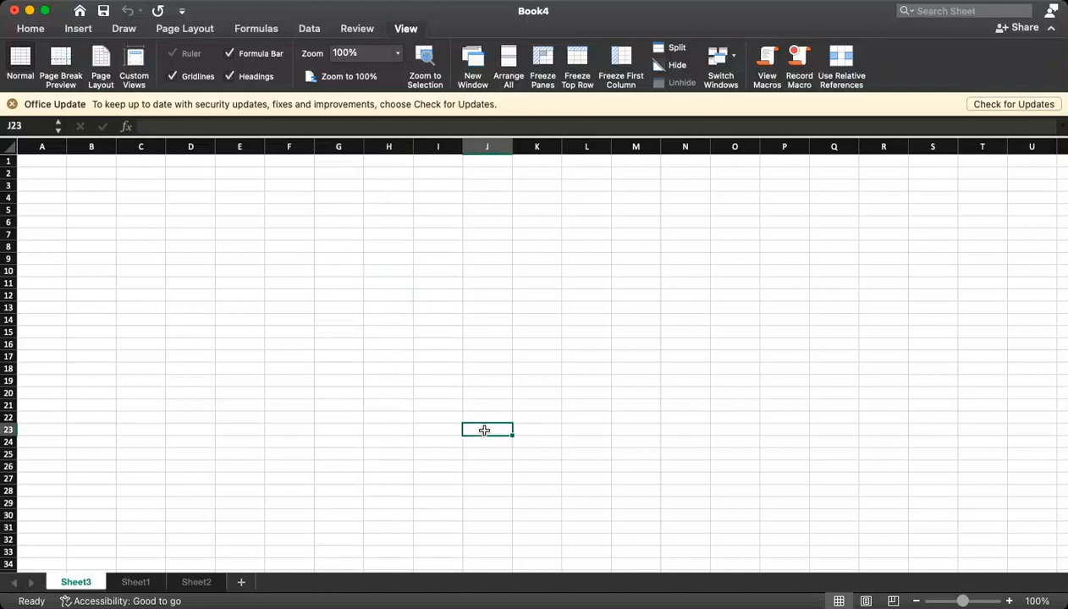
left_click(437, 319)
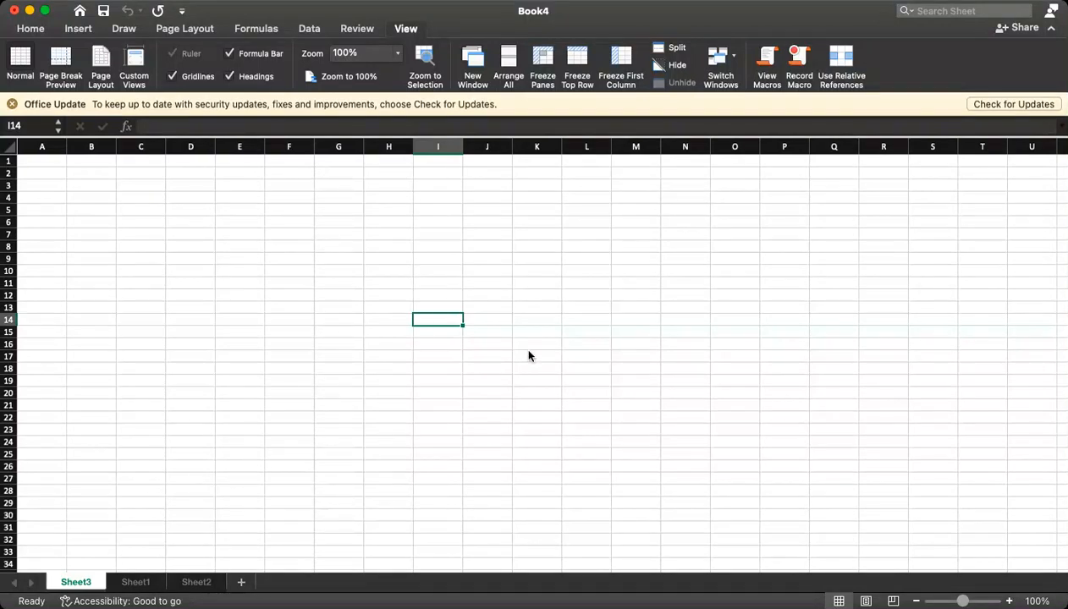
- View the workbook's macro list and the macro recording settings, closing both without recording a macro
left_click(766, 80)
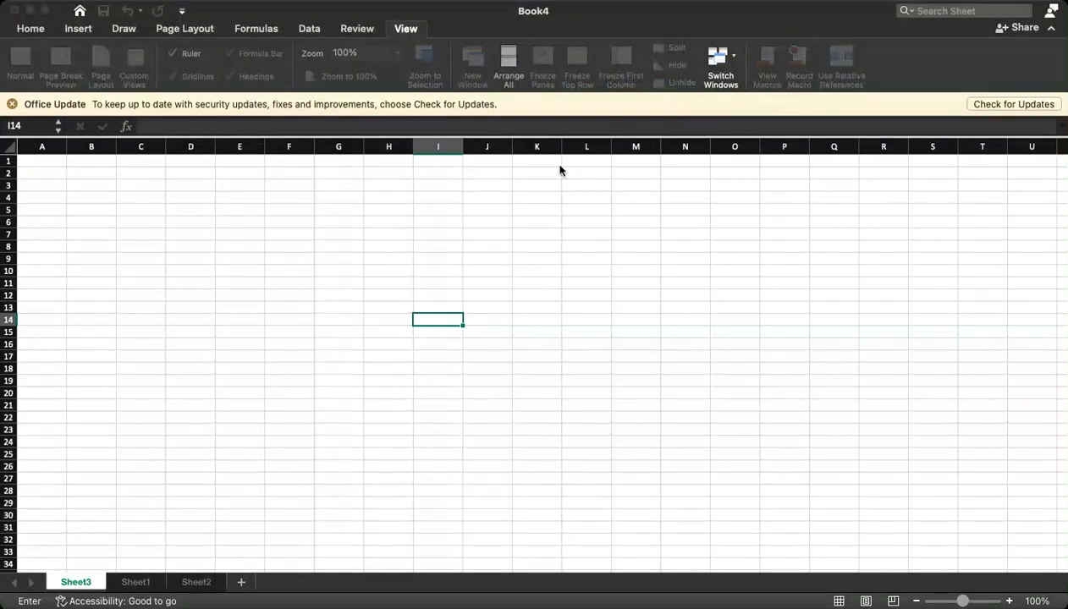
left_click(419, 359)
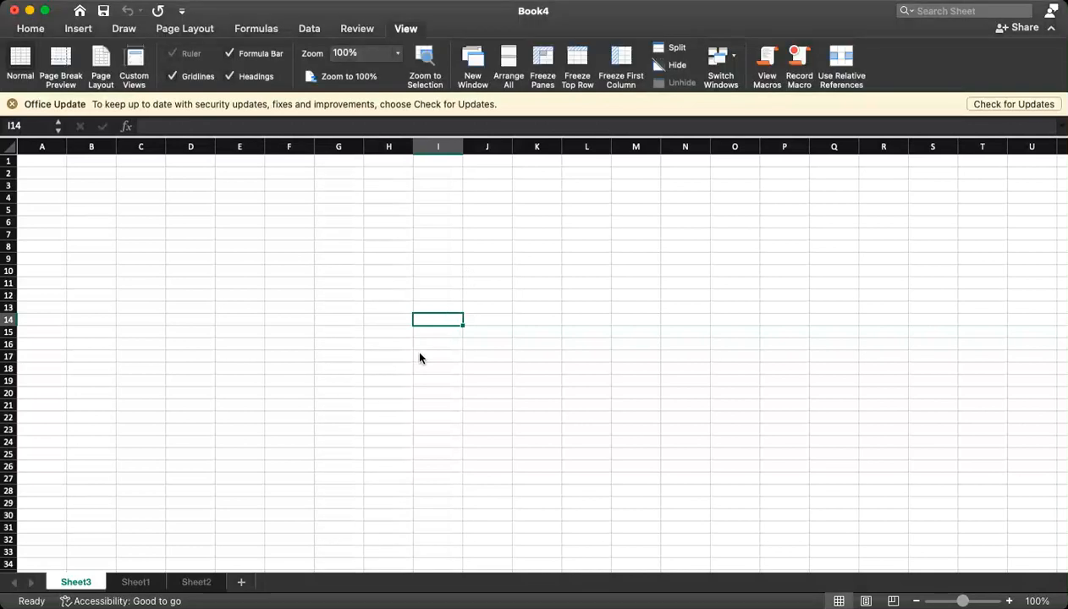
left_click(799, 84)
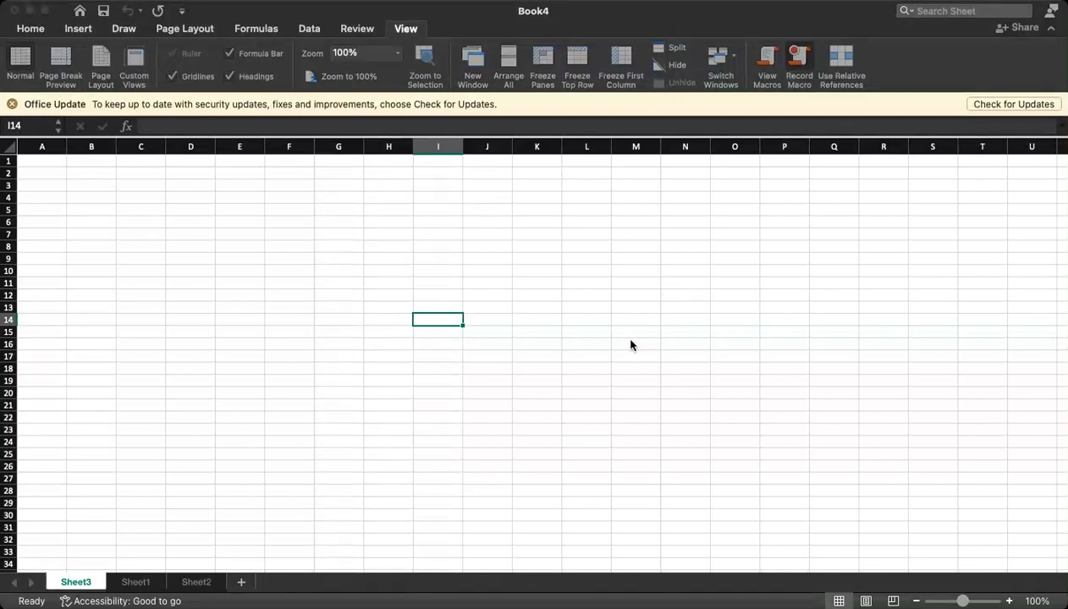
key("Escape")
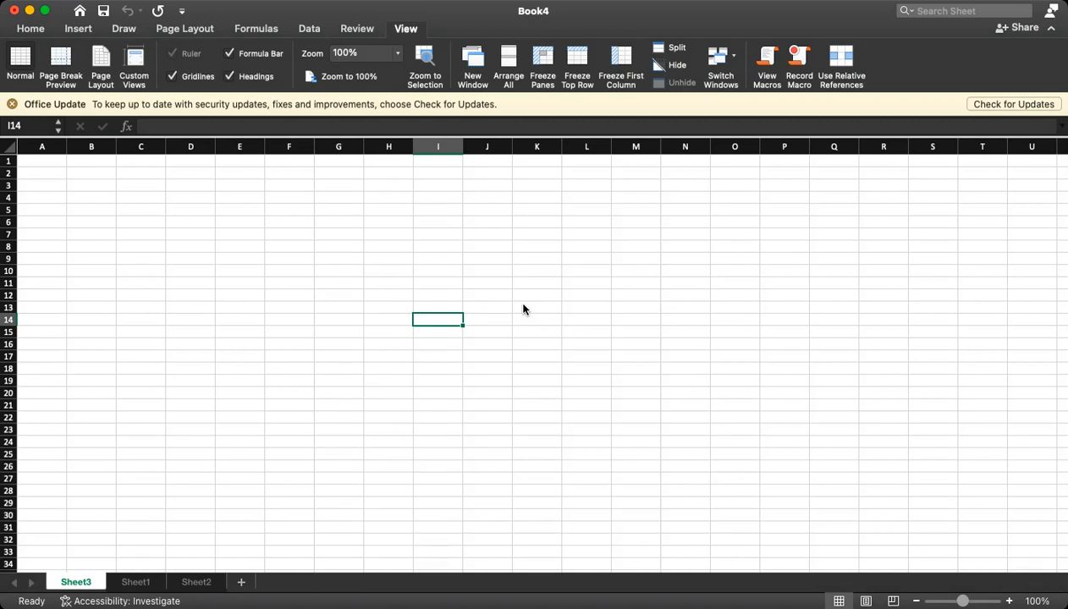
left_click(31, 28)
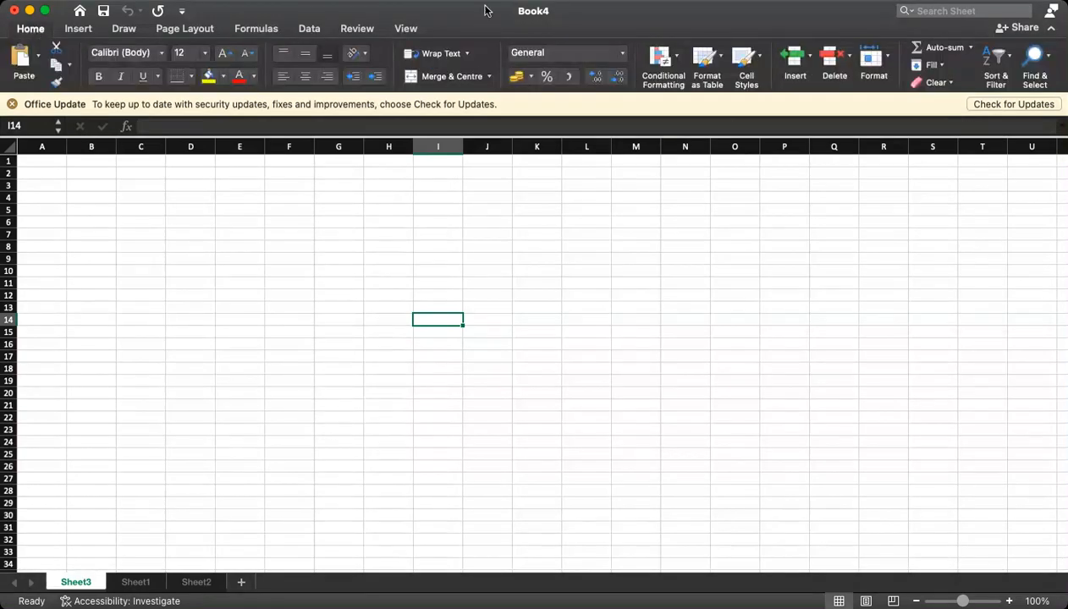
left_click(887, 59)
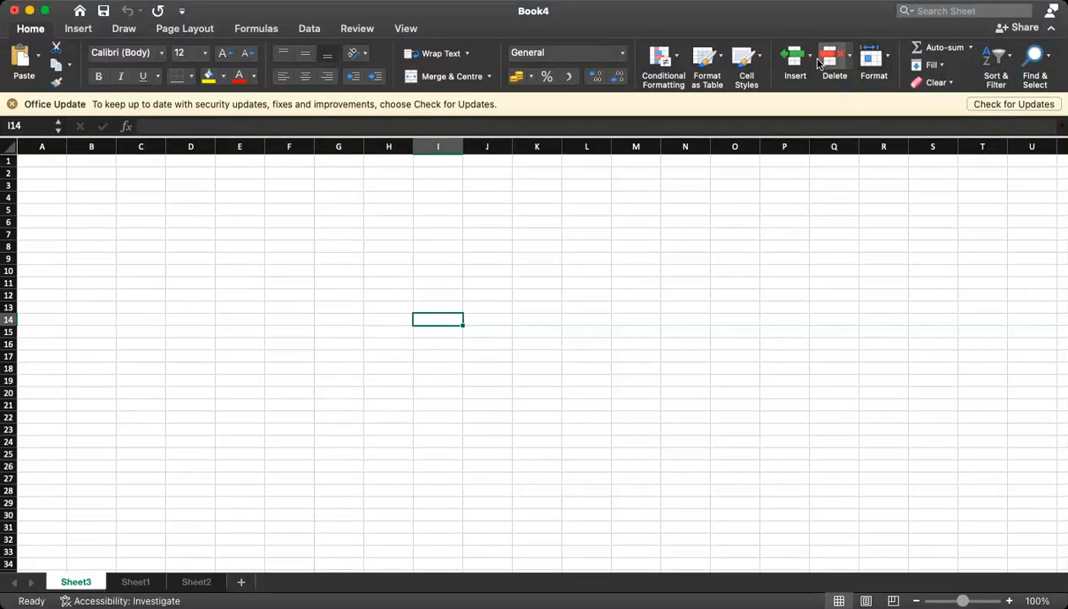
left_click(886, 64)
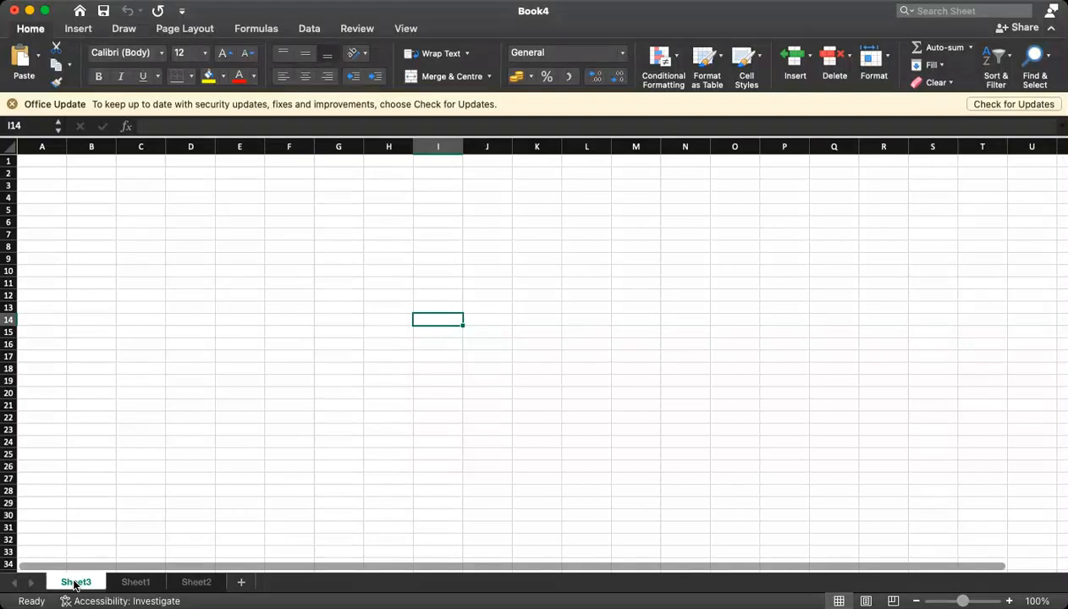
- Group Sheet3, Sheet1 and Sheet2 and enter jbjhbdjx, nkjdbkeb, lejnckjbekc, lnfckjbefkhc, bkjfbvcke and bfkchbk down cells B4:B9
left_click(135, 578, "shift")
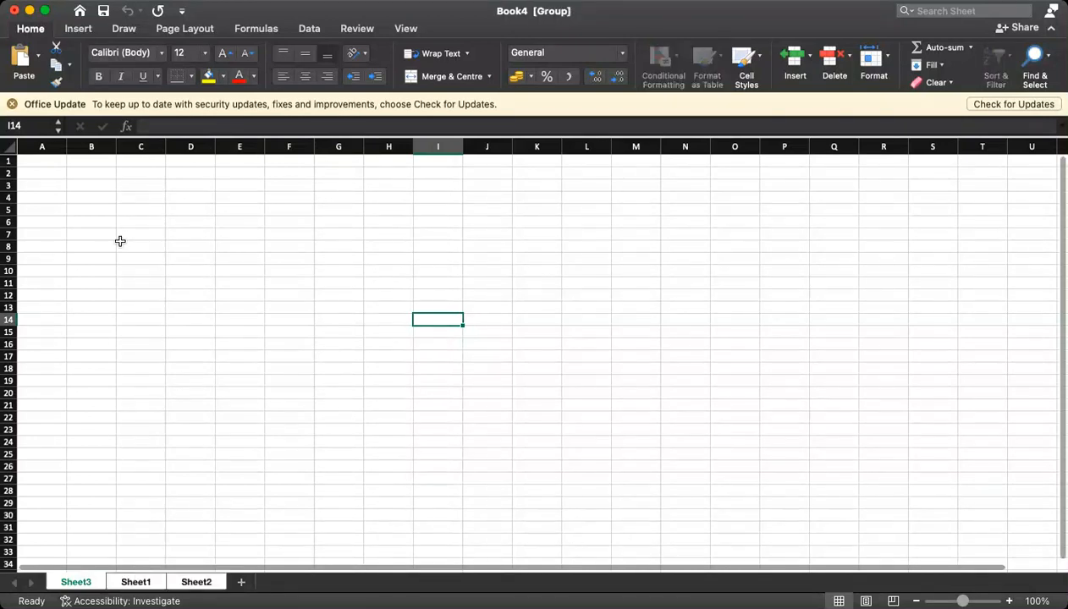
left_click(86, 200)
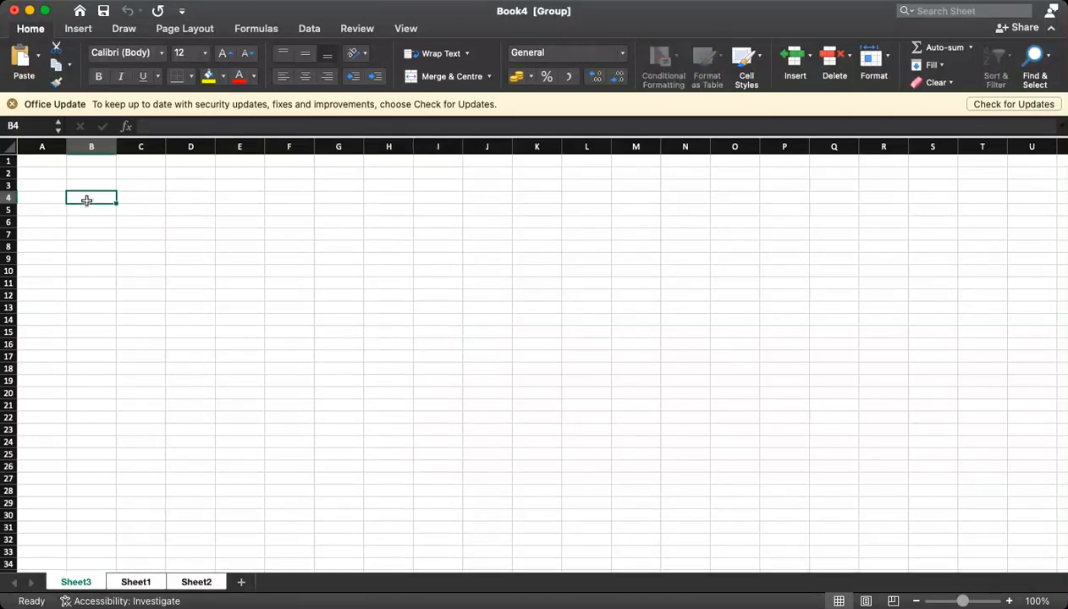
type("jbjhbdjx")
key("Return")
type("nkjdbkeb")
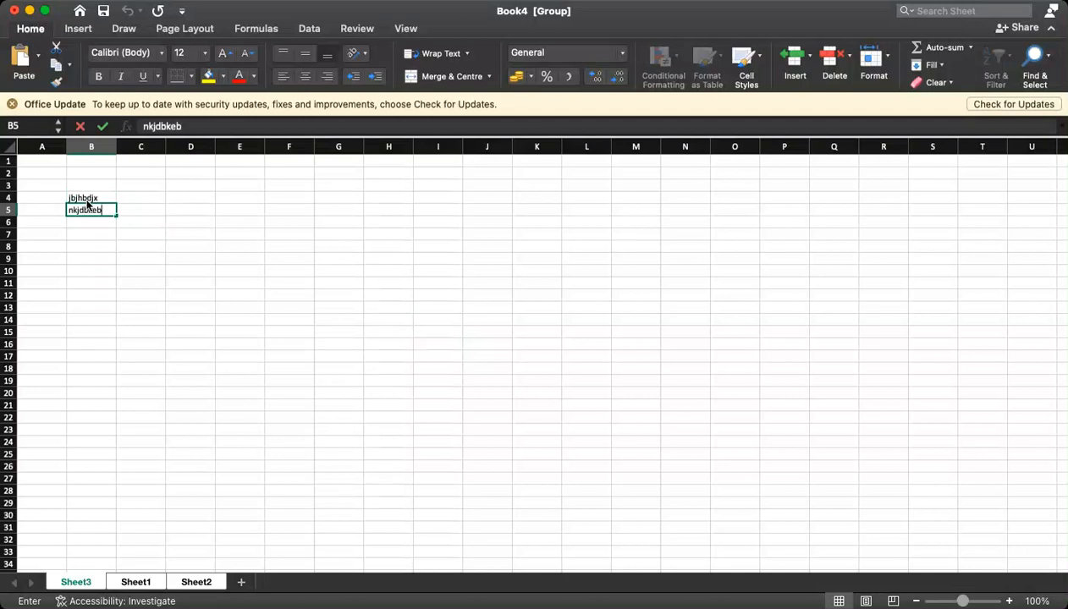
key("Return")
type("lejnckjbekc")
key("Return")
type("lnfckjbefkhc")
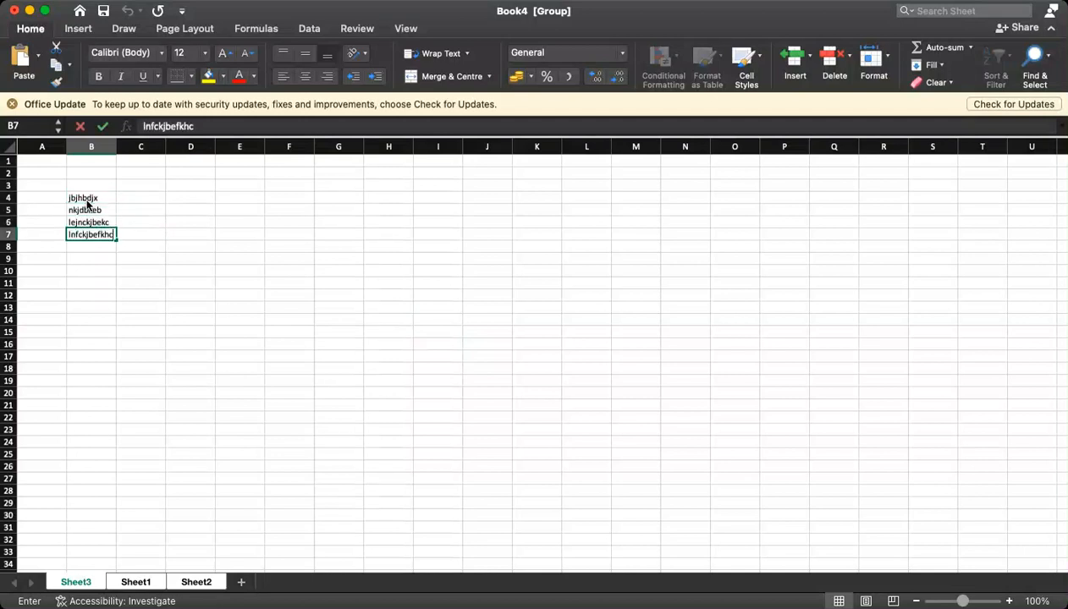
key("Return")
type("bkjfbvcke")
key("Return")
type("bfkchbk")
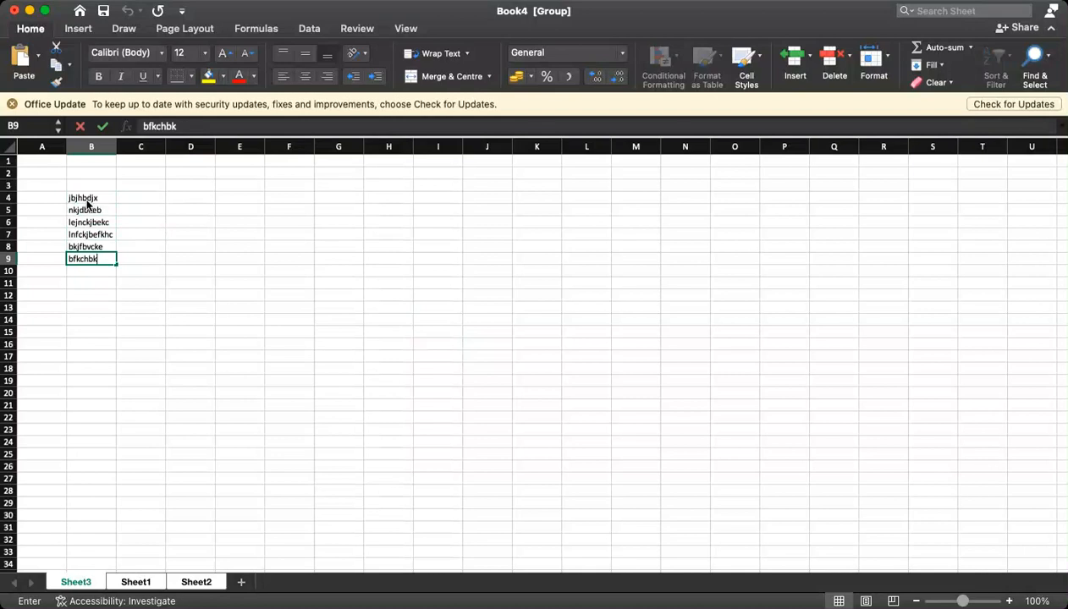
key("Return")
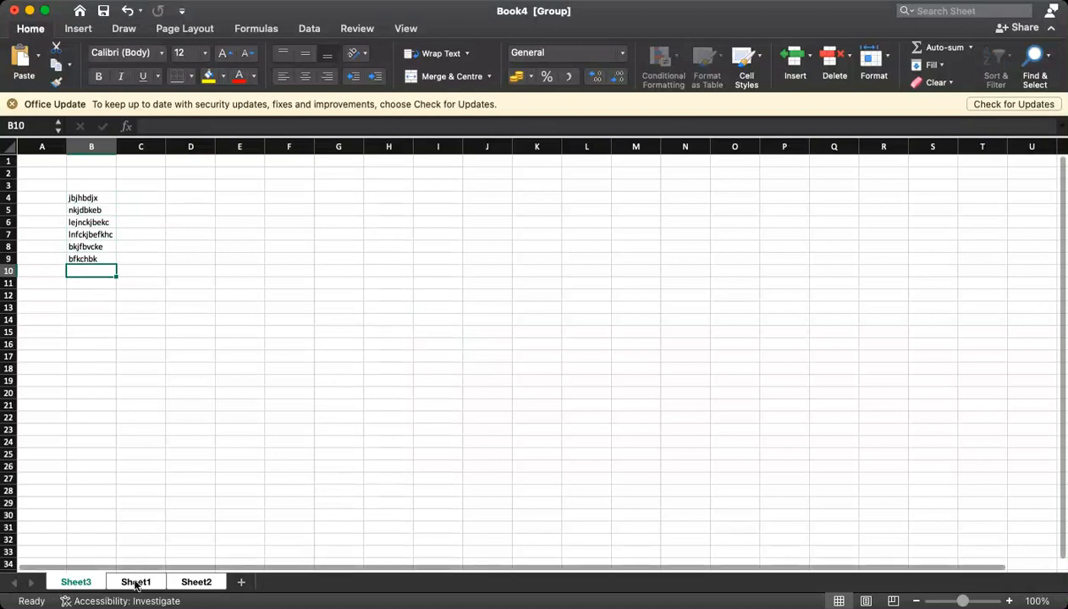
- Ungroup the sheets by viewing the entries on Sheet1 and Sheet2 individually, and return to Sheet3
left_click(136, 583)
left_click(203, 587)
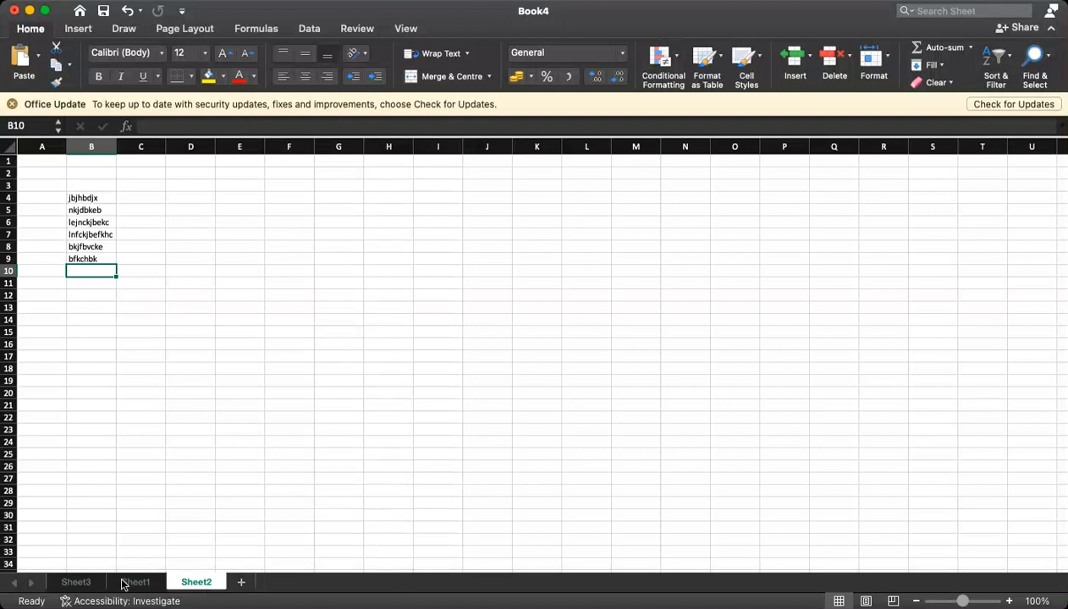
left_click(82, 584)
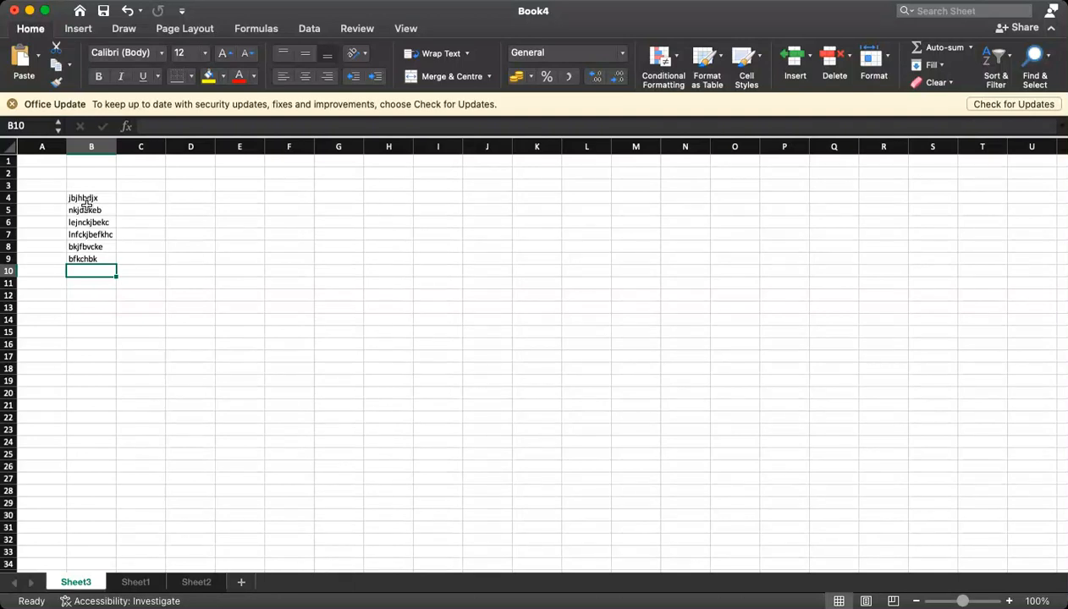
- Make cells B4:B6 on Sheet3 bold, trying italic on them and removing it again
left_click_drag(76, 198, 94, 217)
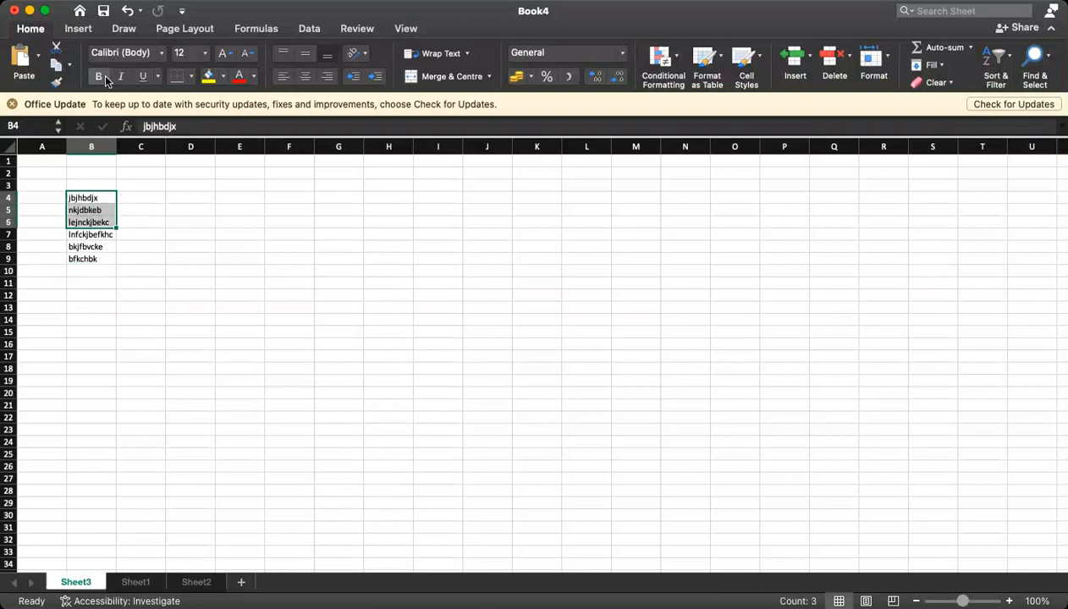
left_click(104, 75)
left_click(117, 77)
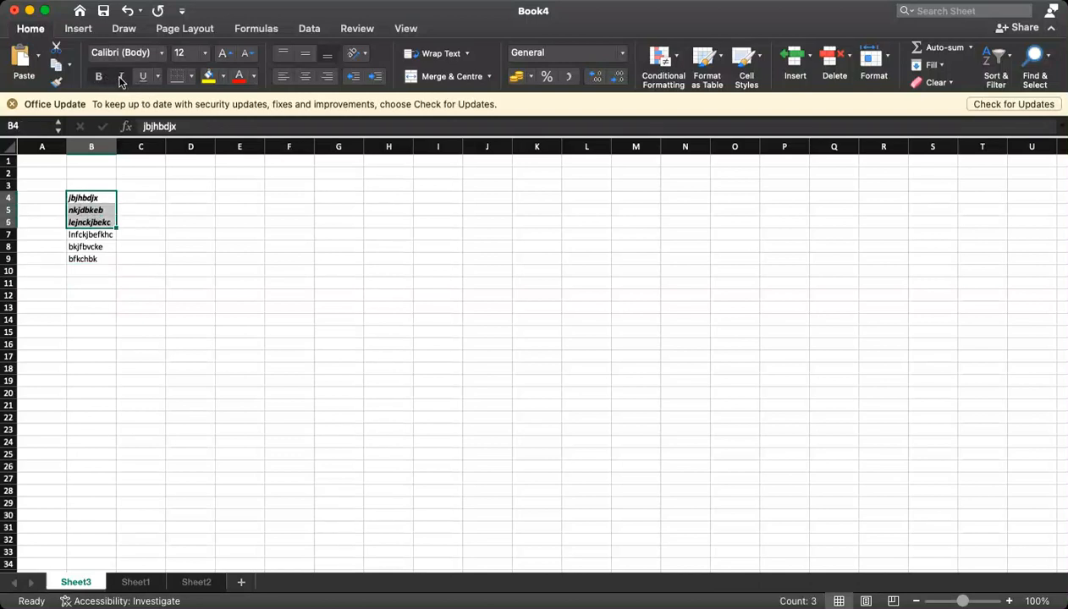
left_click(120, 77)
- Copy the bold formatting from B4:B6 to cells B7:B9 with Format Painter and leave the painter
left_click(56, 82)
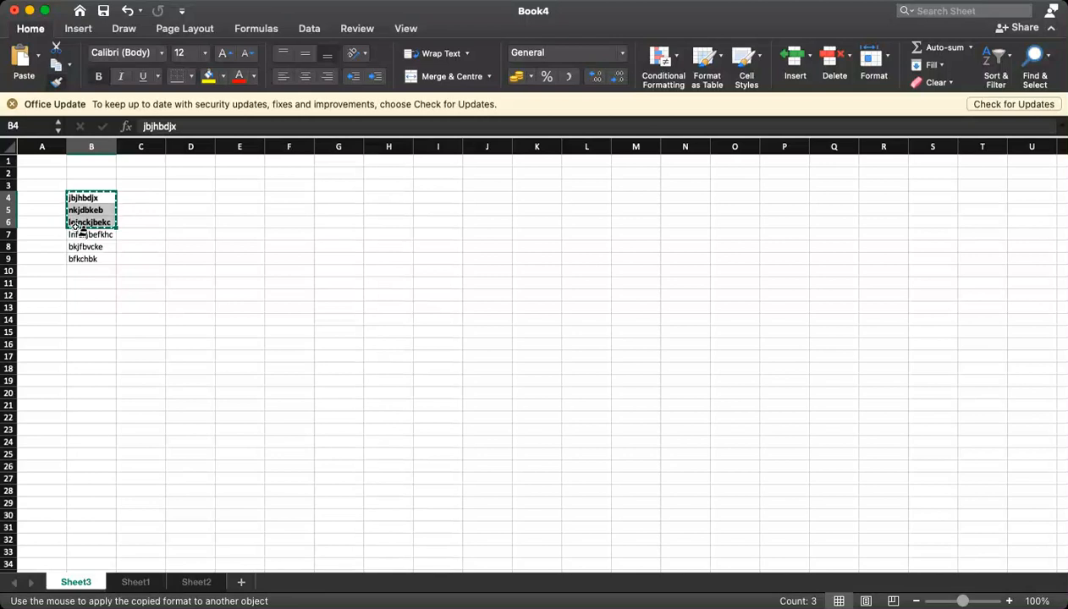
left_click_drag(78, 230, 79, 264)
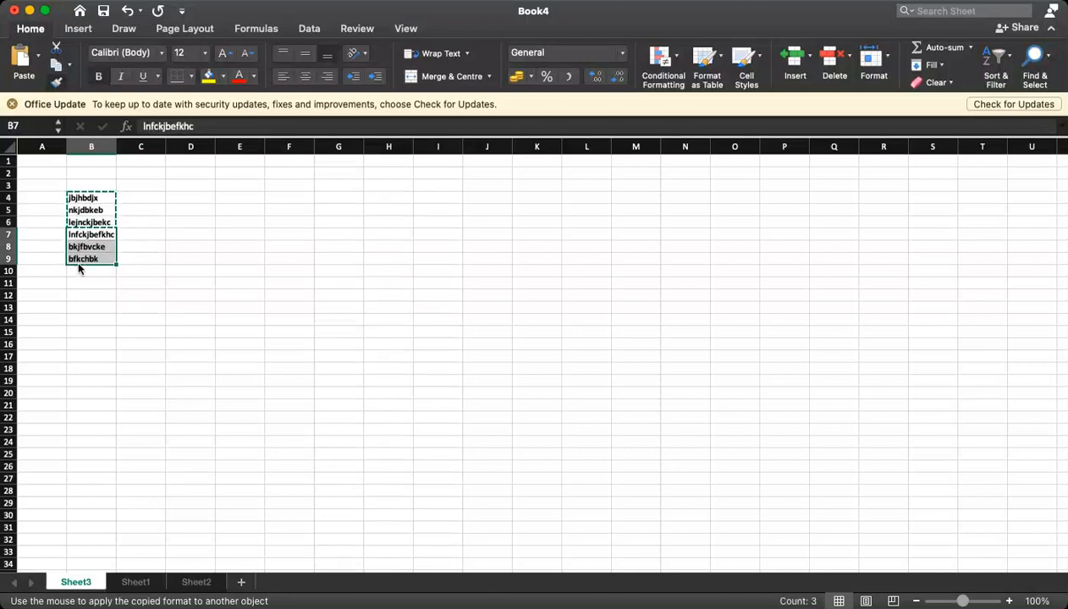
left_click(57, 82)
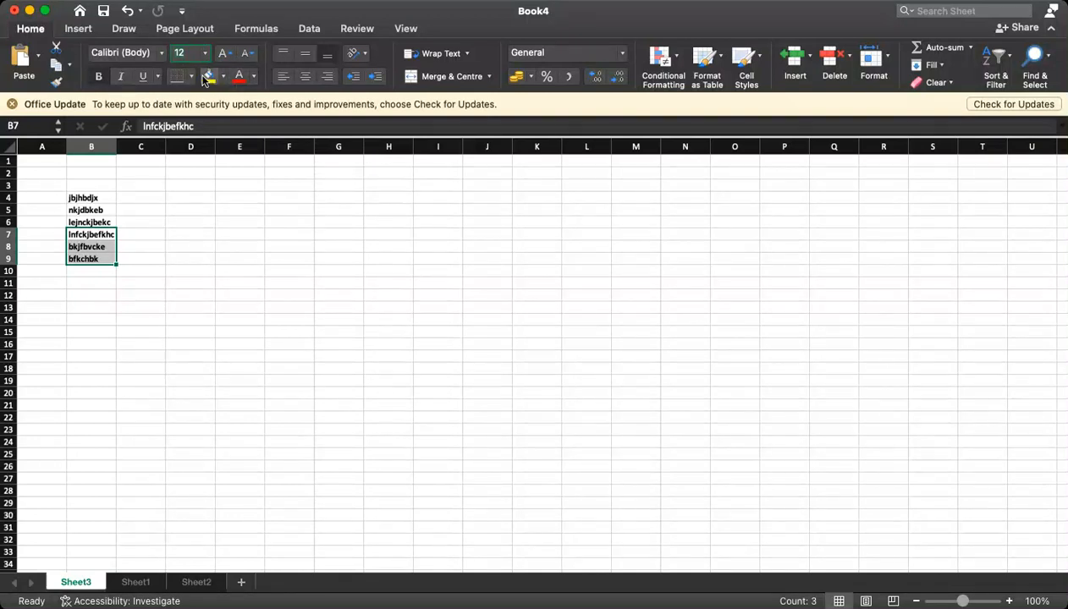
- View the border options for cells B7:B9 and close them without applying a border
left_click(191, 77)
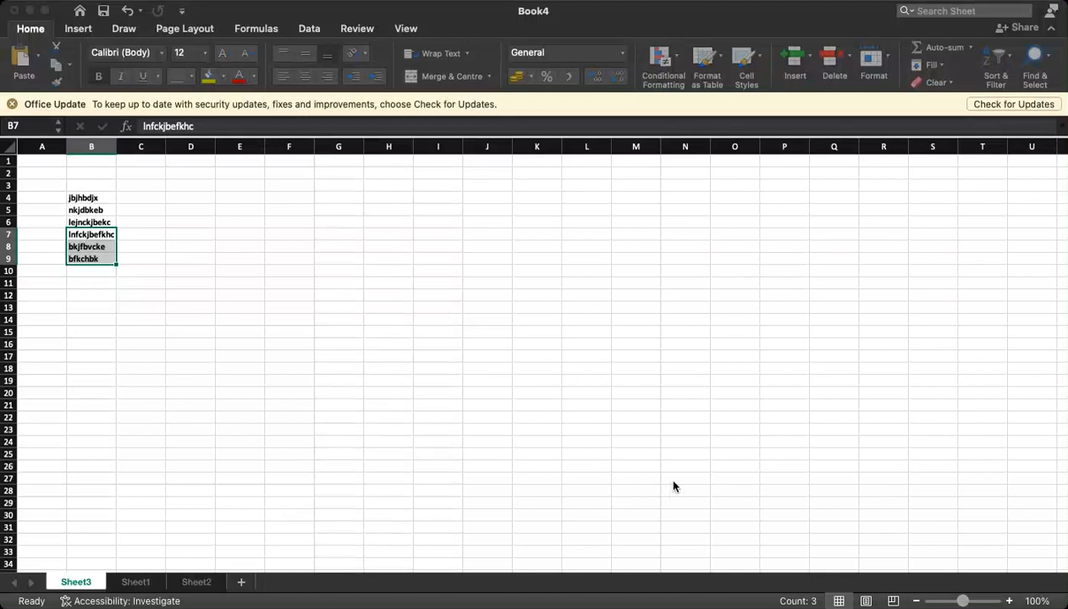
left_click(752, 478)
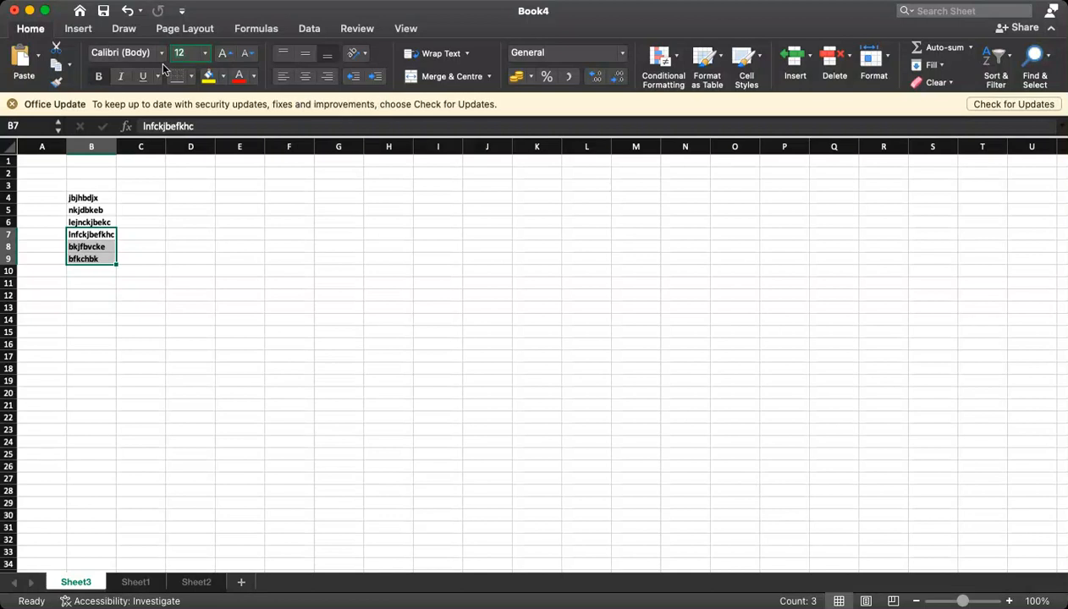
- Check the border choices for cells B7:B9 without applying one, and increase the indent of these cells by one level
left_click(194, 77)
left_click(282, 501)
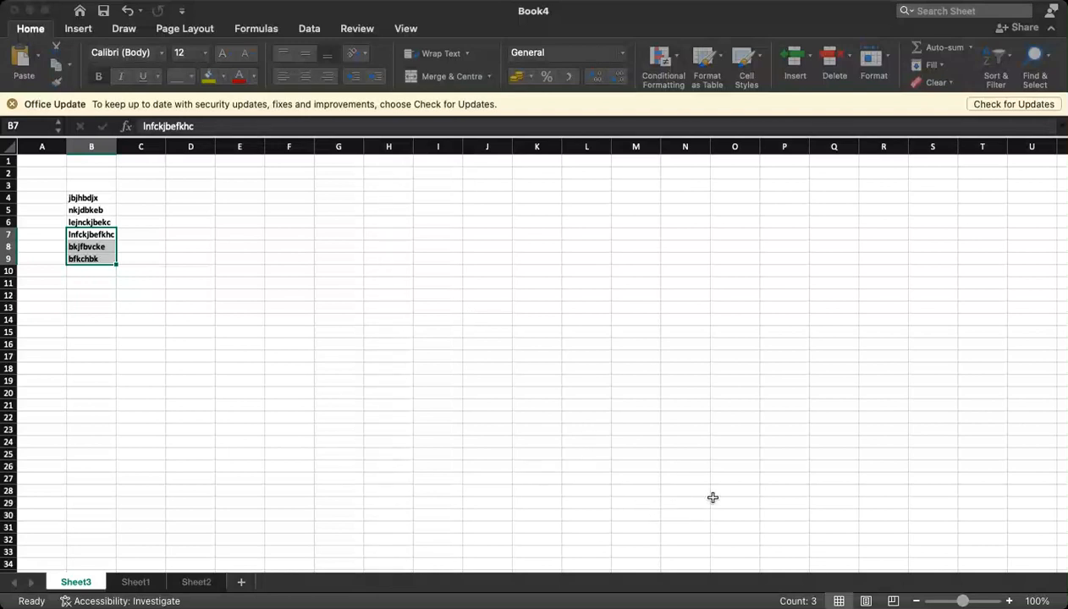
left_click(755, 472)
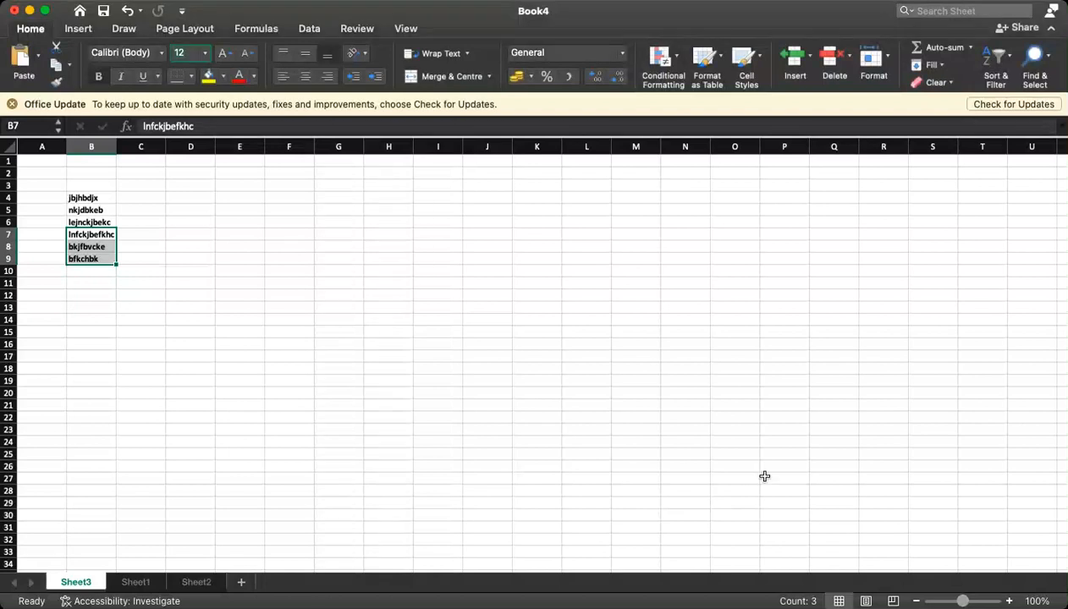
left_click(377, 78)
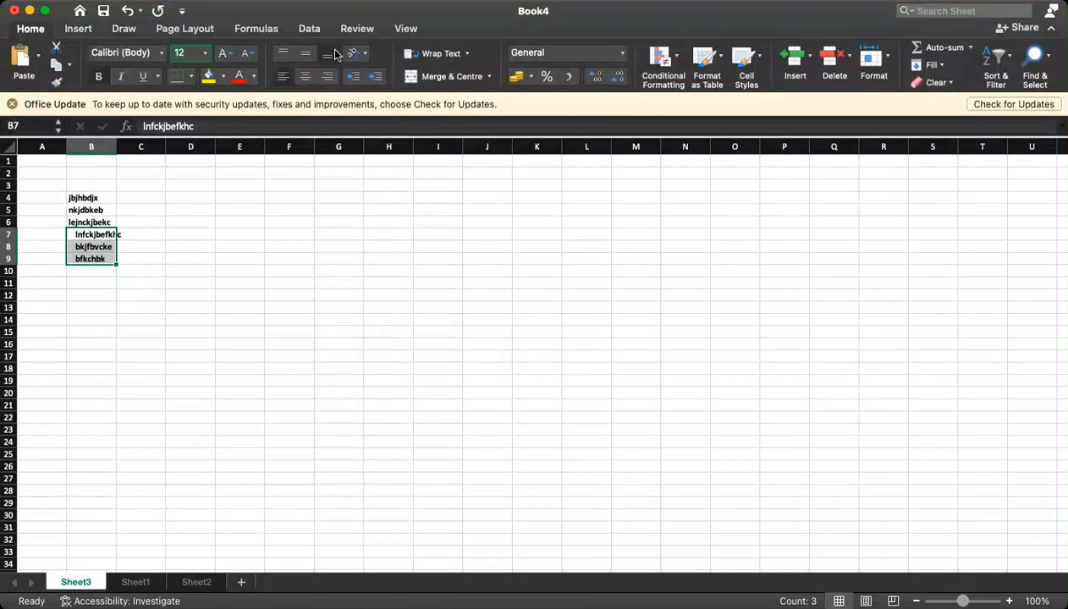
- Try angling the text in cell B4 counterclockwise and clockwise
left_click(74, 198)
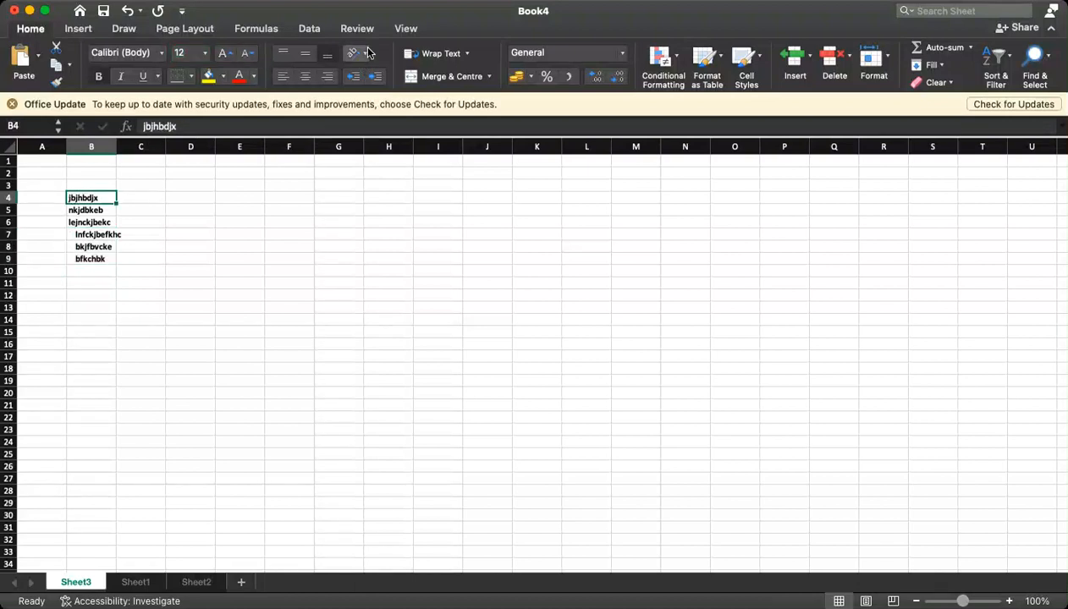
left_click(366, 55)
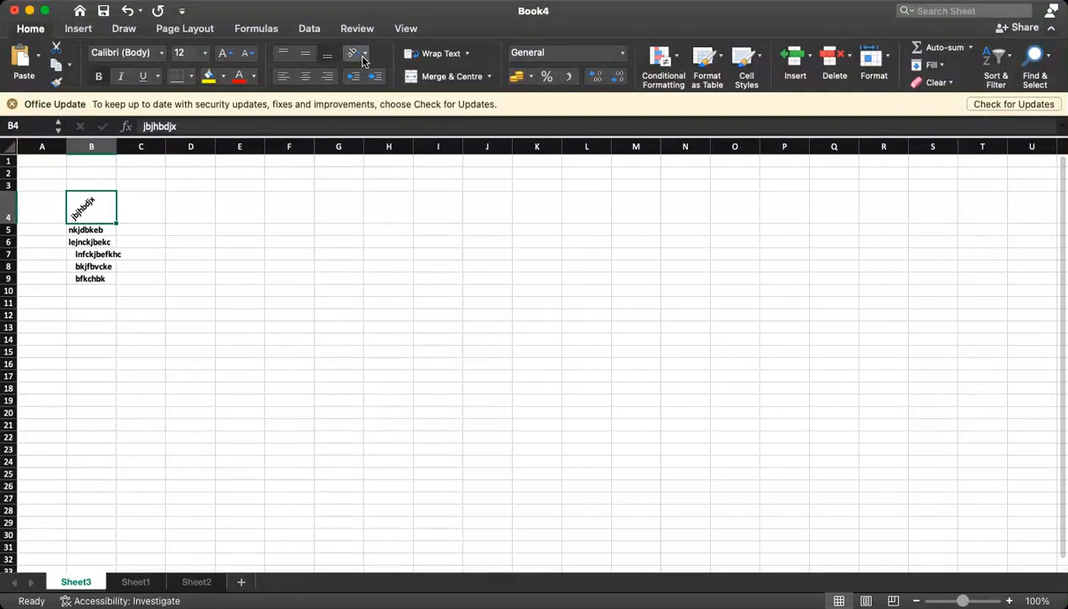
left_click(385, 97)
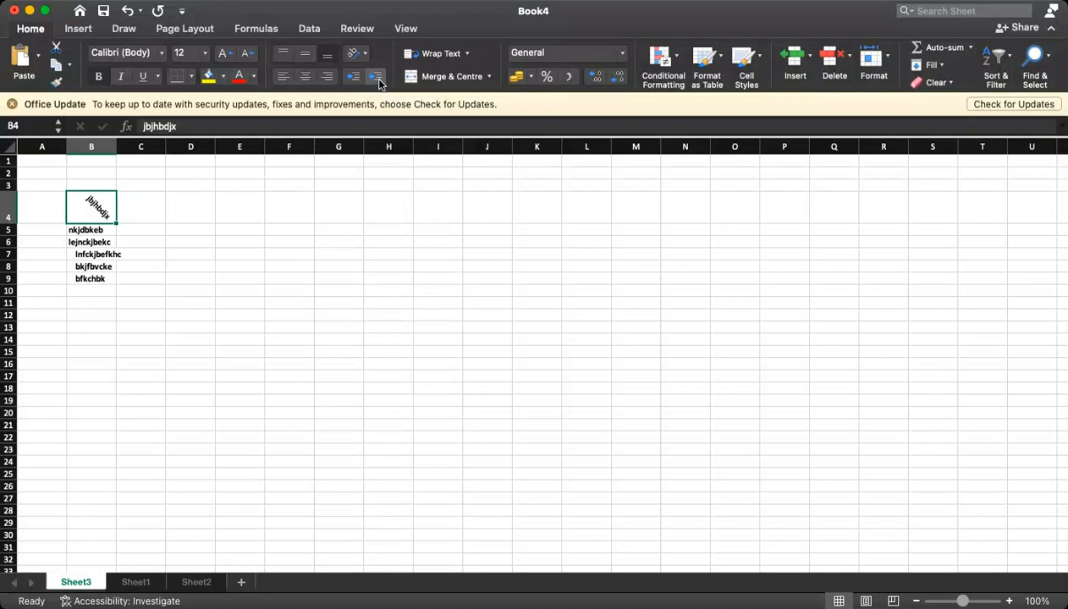
- Try increasing and decreasing the indent of cell B4, leaving it indented by one level
left_click(378, 78)
left_click(377, 78)
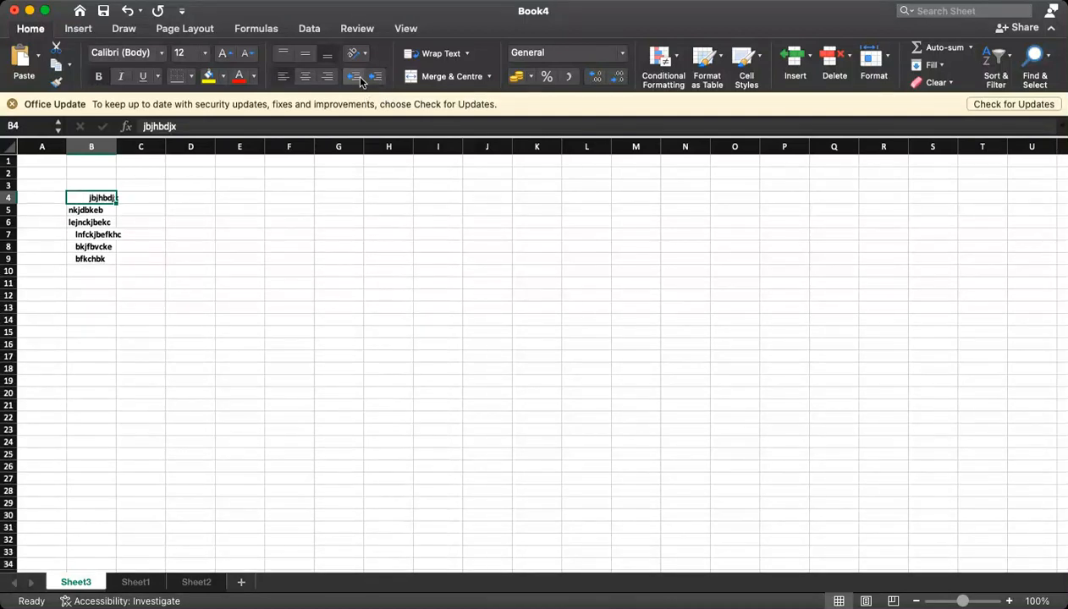
left_click(359, 77)
left_click(359, 78)
left_click(377, 78)
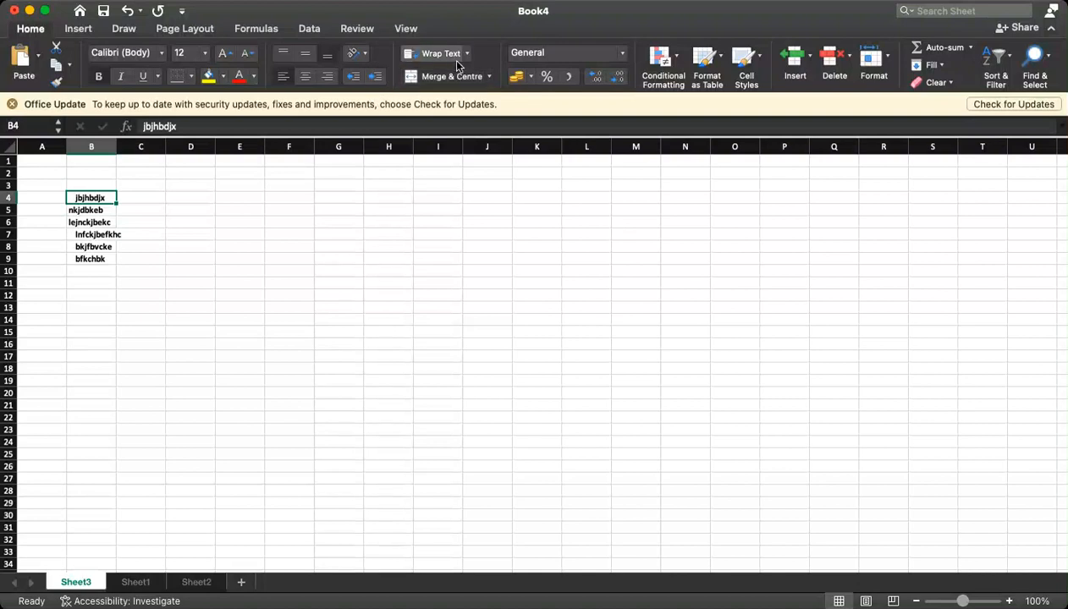
- Enter the long text jhfbkchrkhrkhkrhlhhrljhlr in cell H6 and wrap it within the cell
left_click(403, 224)
type("jhfbkchrkhrkh")
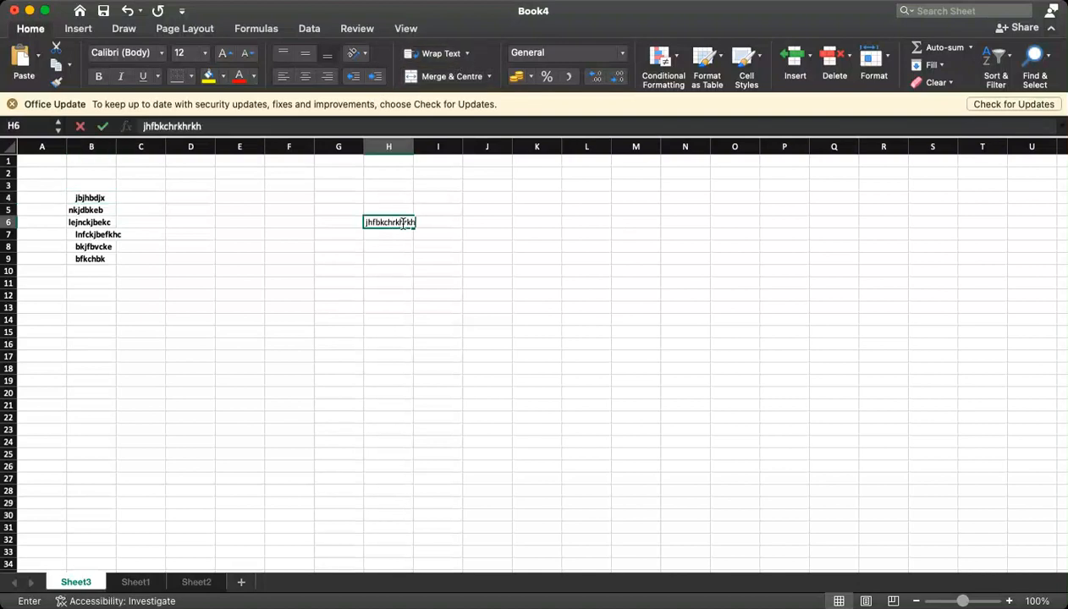
type("krhlhhrljhlr")
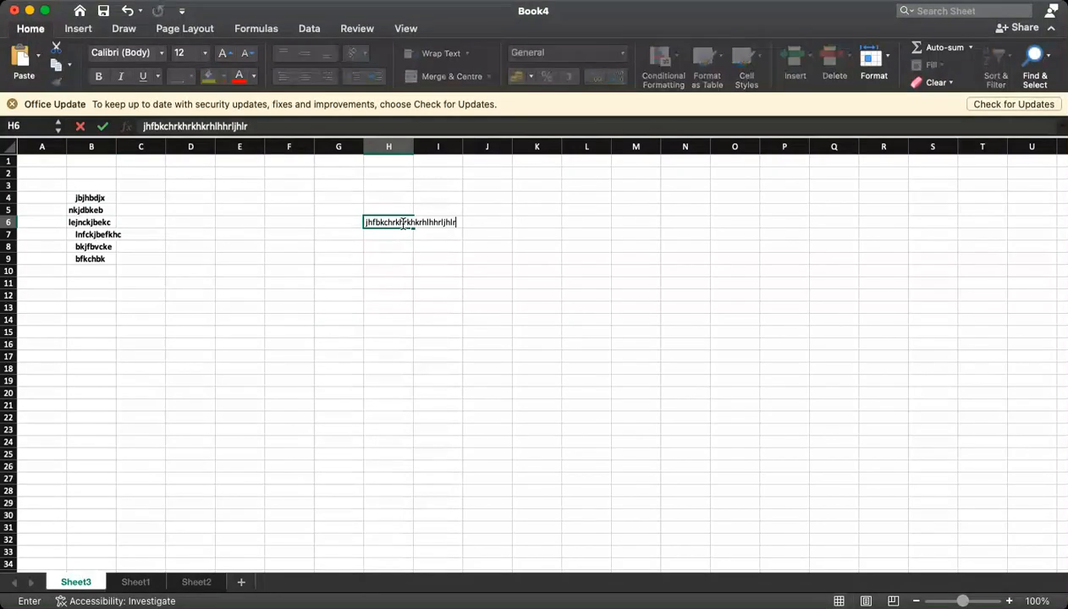
left_click(453, 262)
left_click(408, 222)
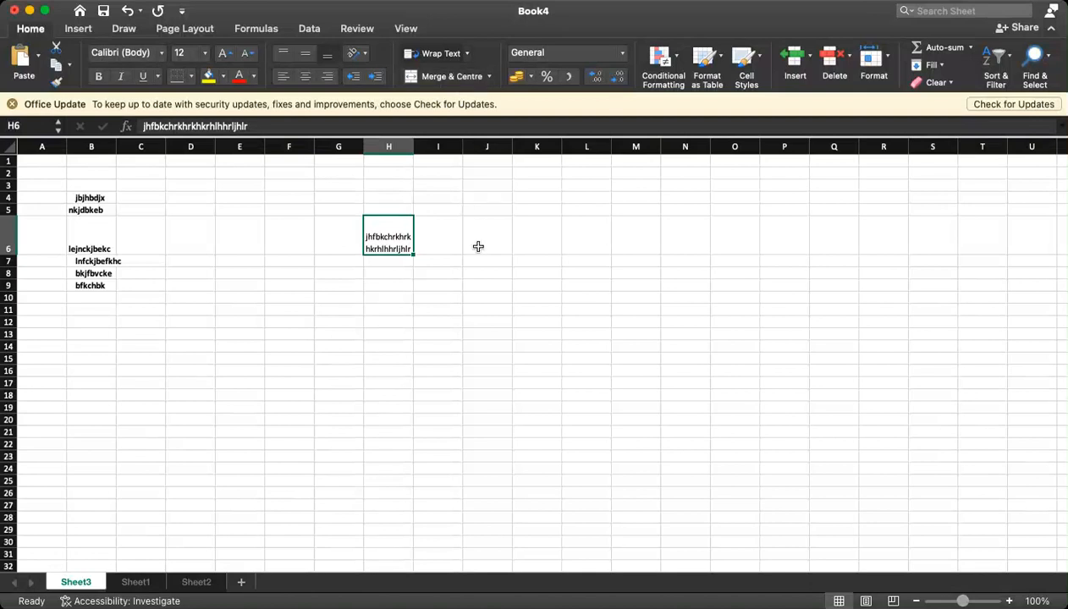
- Enter the long text vvrjhbjhrbkbkrnlkjtnljnktjngkj in cell I9
left_click(452, 334)
left_click(456, 289)
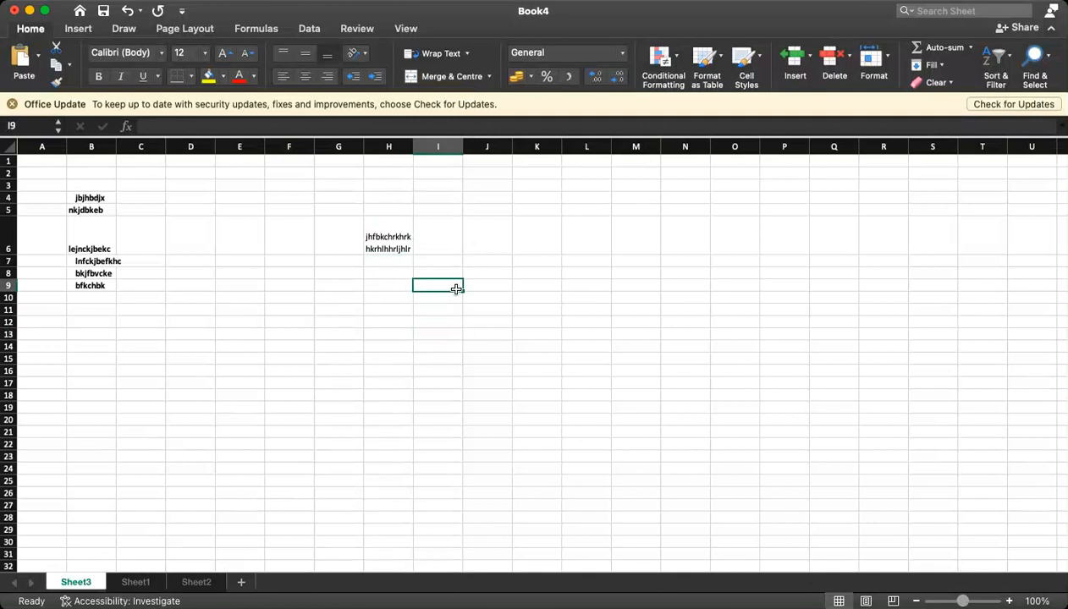
type("vvrjhbjhrbkbkr")
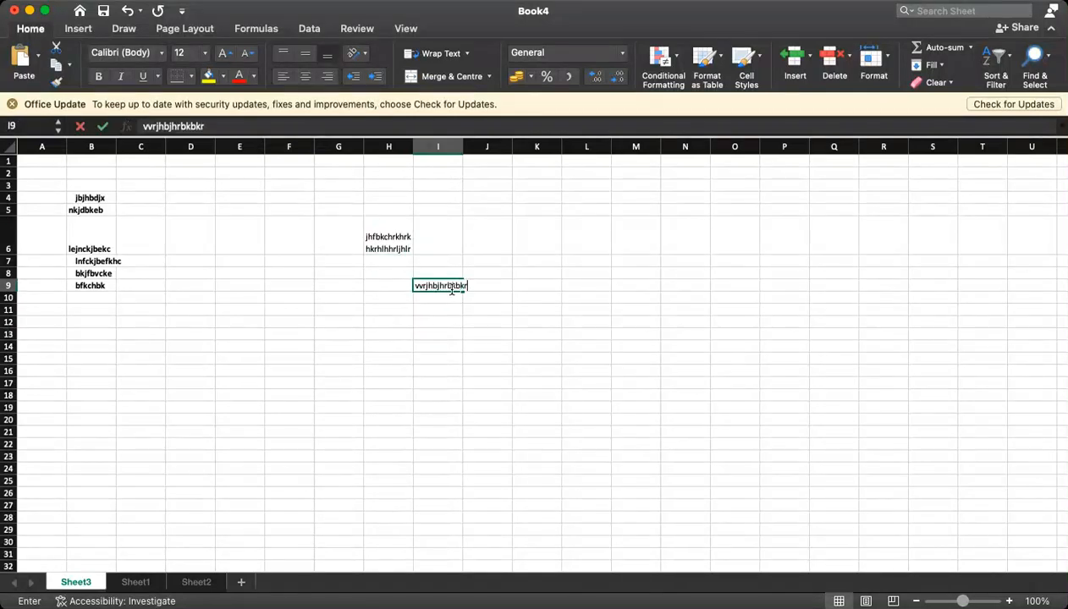
type("nlkjtnljnktjngkj")
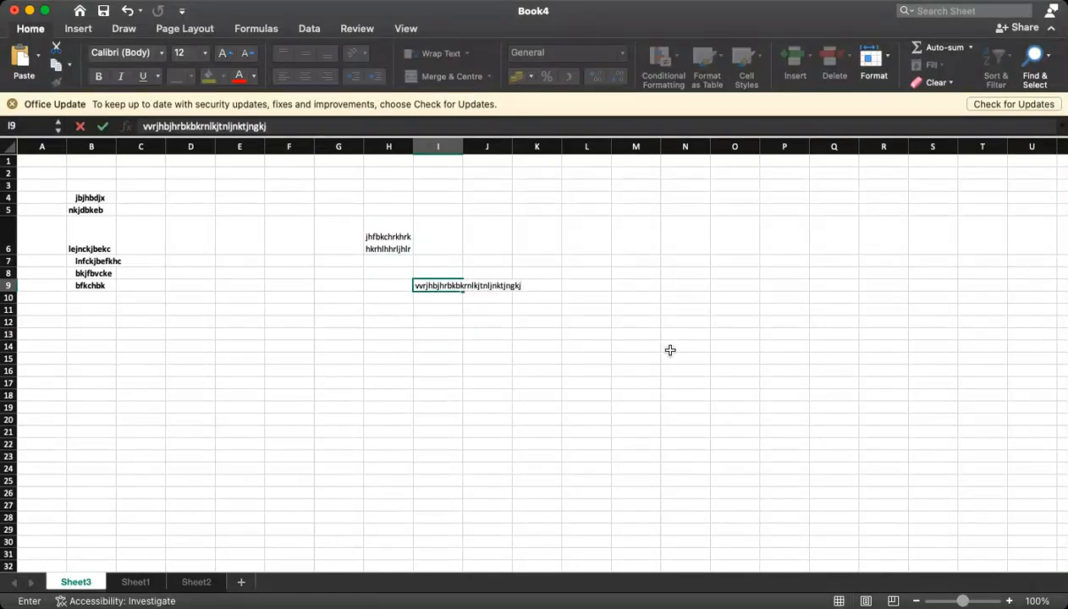
left_click(673, 347)
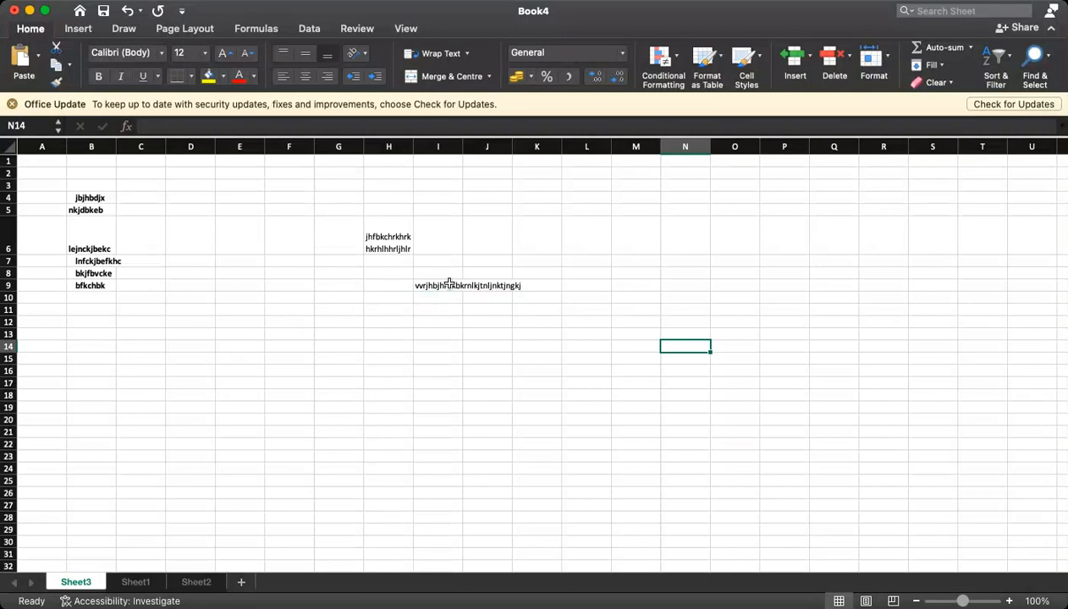
- Select cells I9:J18 and view the merge options without merging the cells
left_click_drag(449, 283, 507, 387)
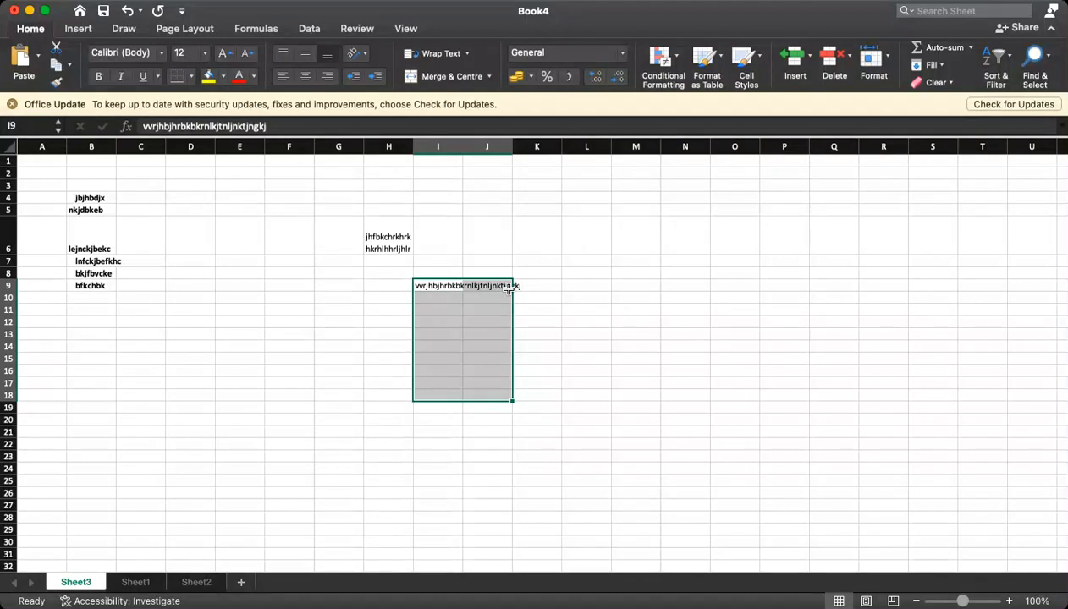
left_click(491, 78)
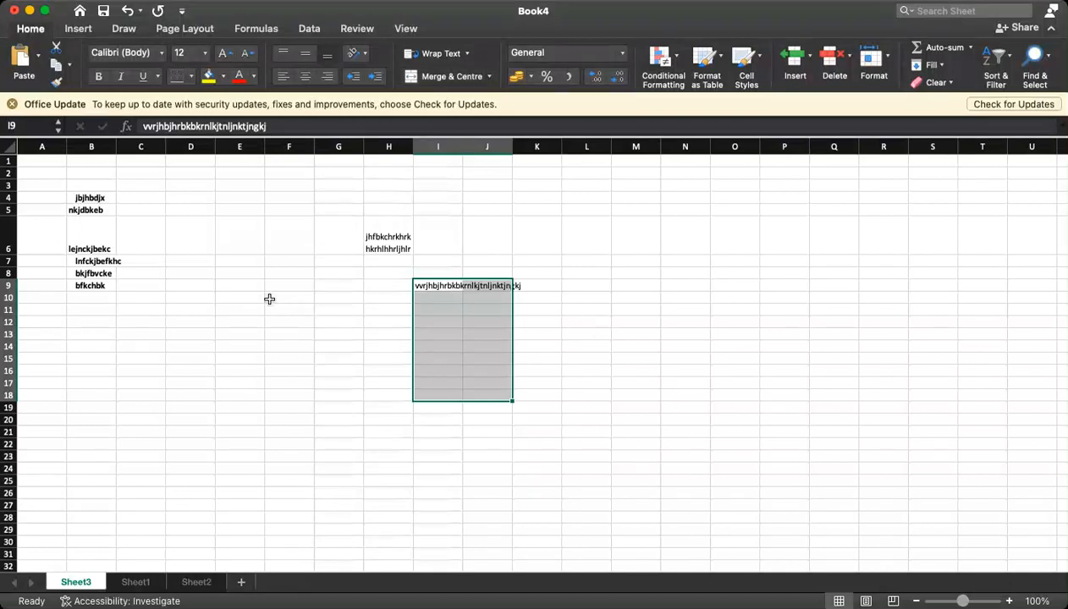
left_click(142, 371)
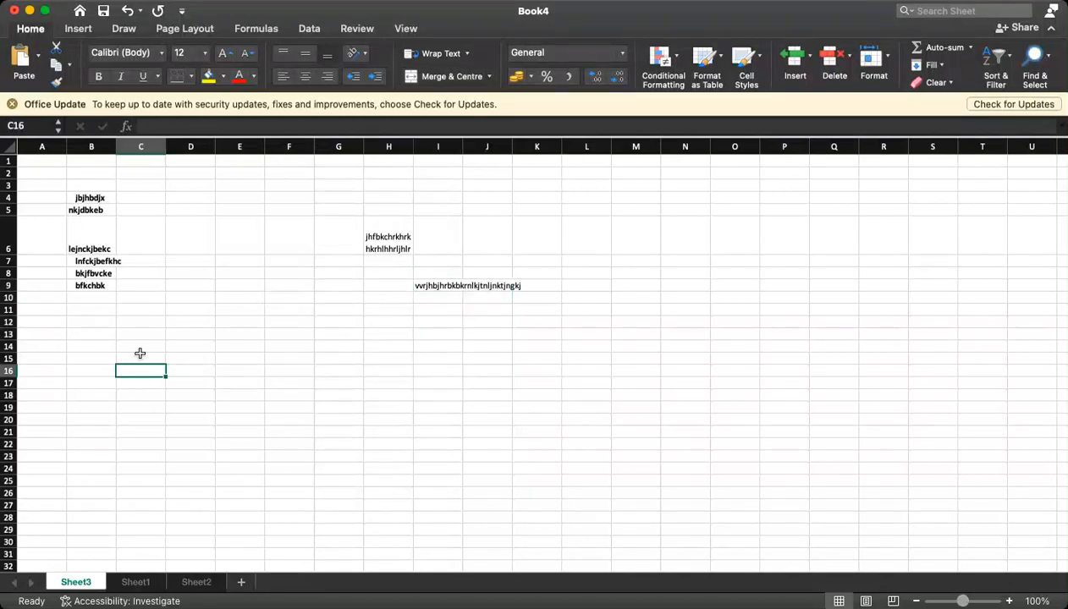
- Enter the table headings s.no, name and class in cells A15:C15
left_click(49, 359)
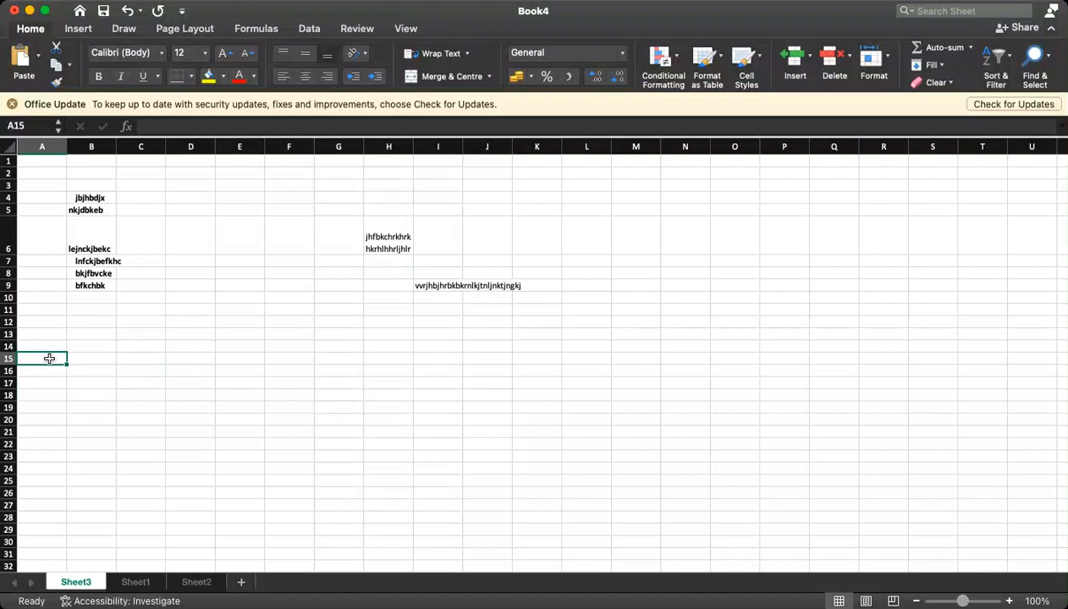
type("s.no")
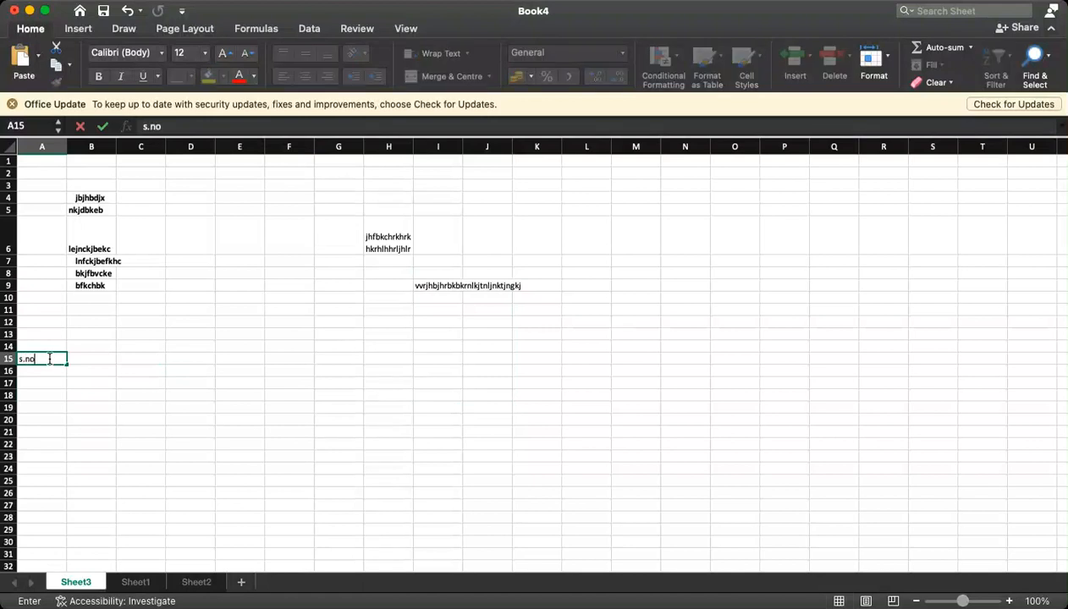
key("Tab")
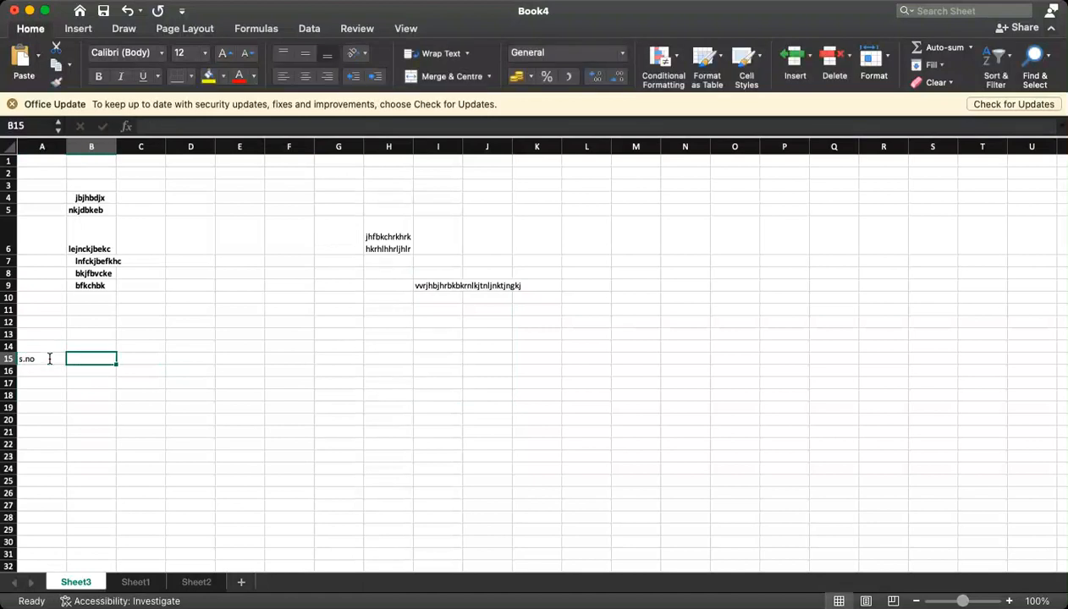
type("name")
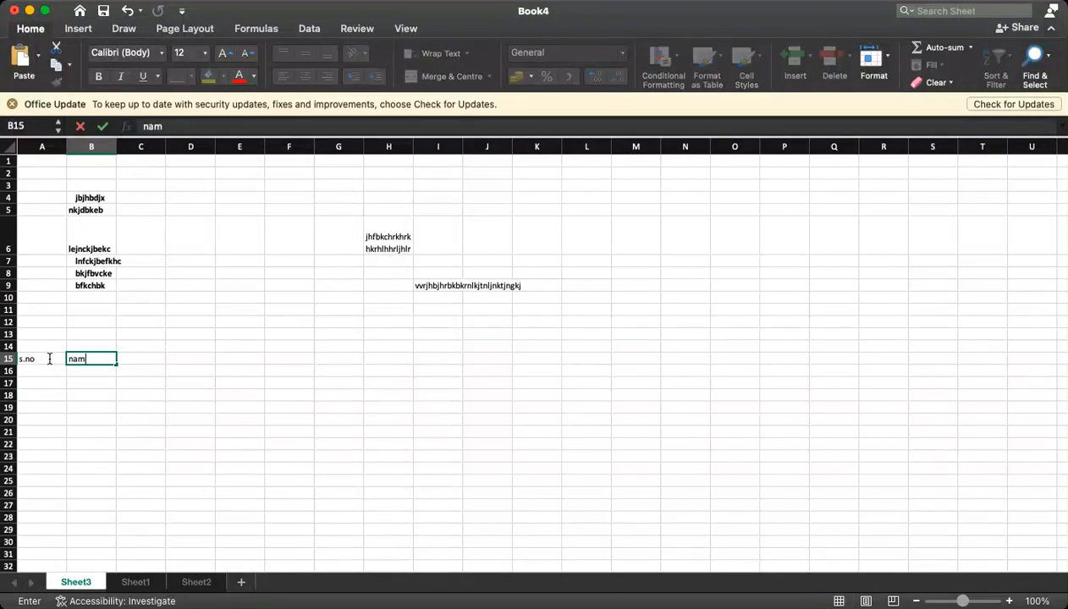
key("Tab")
type("c")
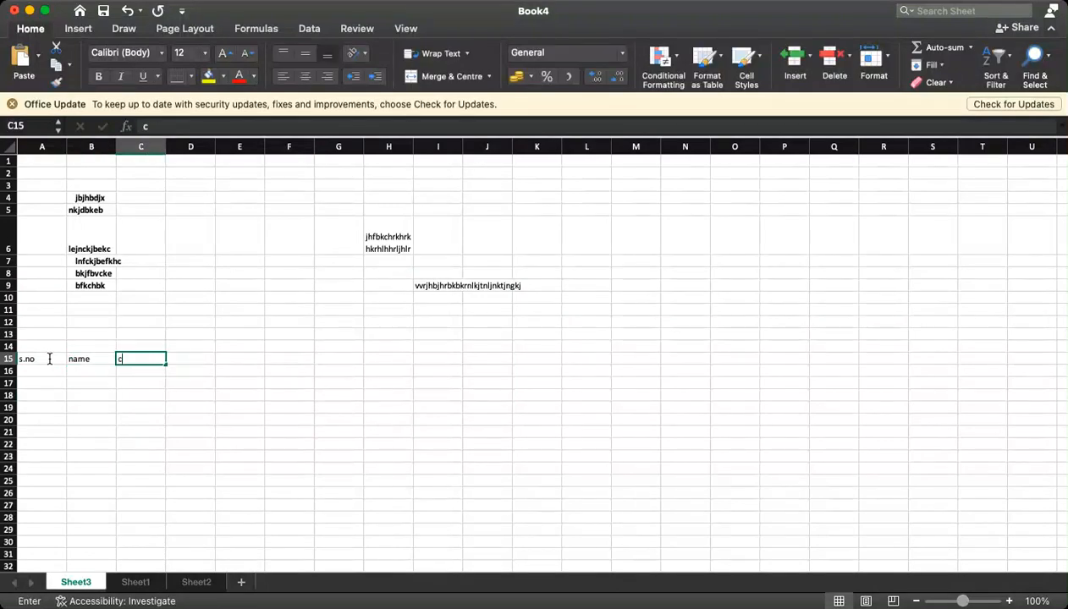
type("lass")
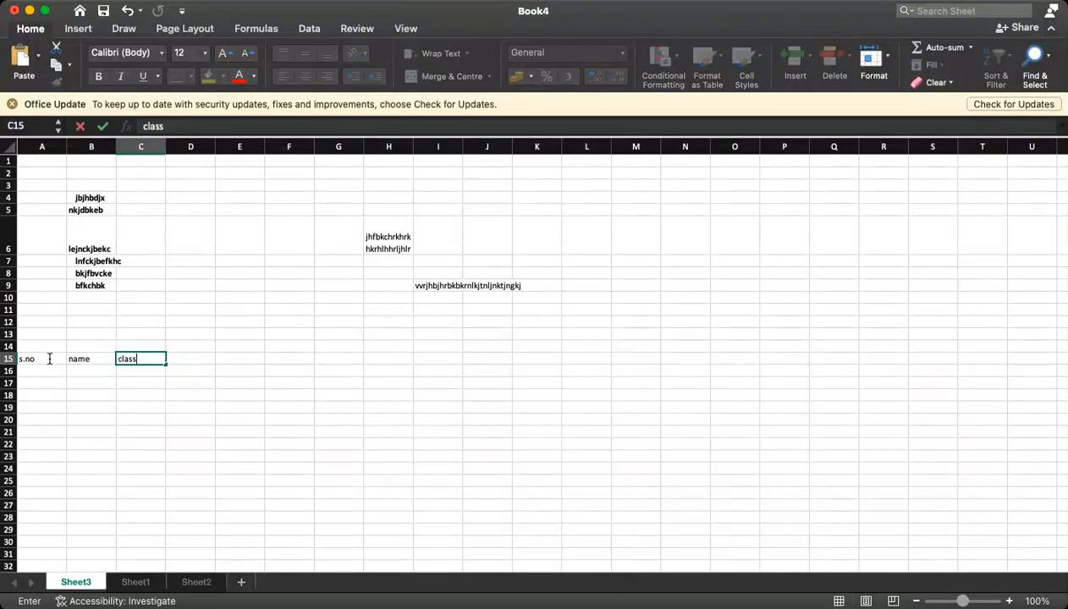
key("Tab")
- Add the subject headings hindi, eng, maths and sci in cells D15:G15
type("hin")
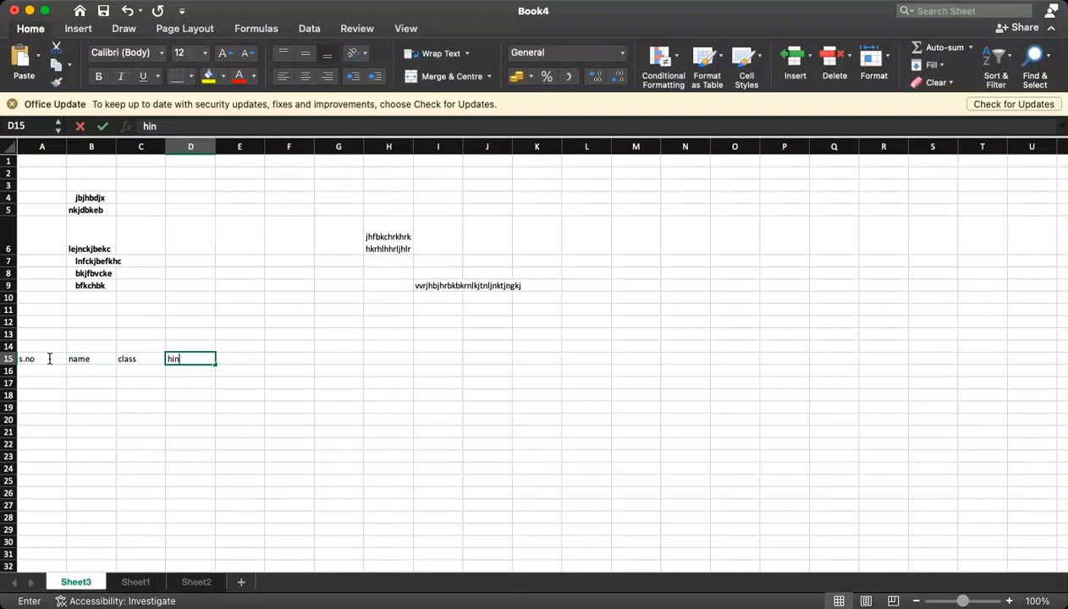
type("di")
key("Tab")
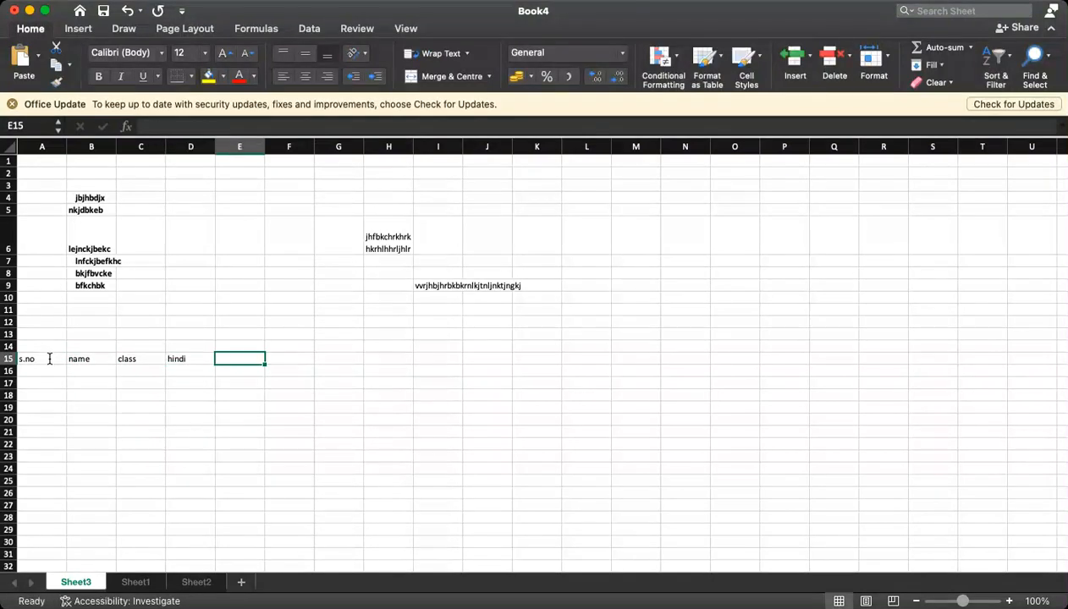
type("eng")
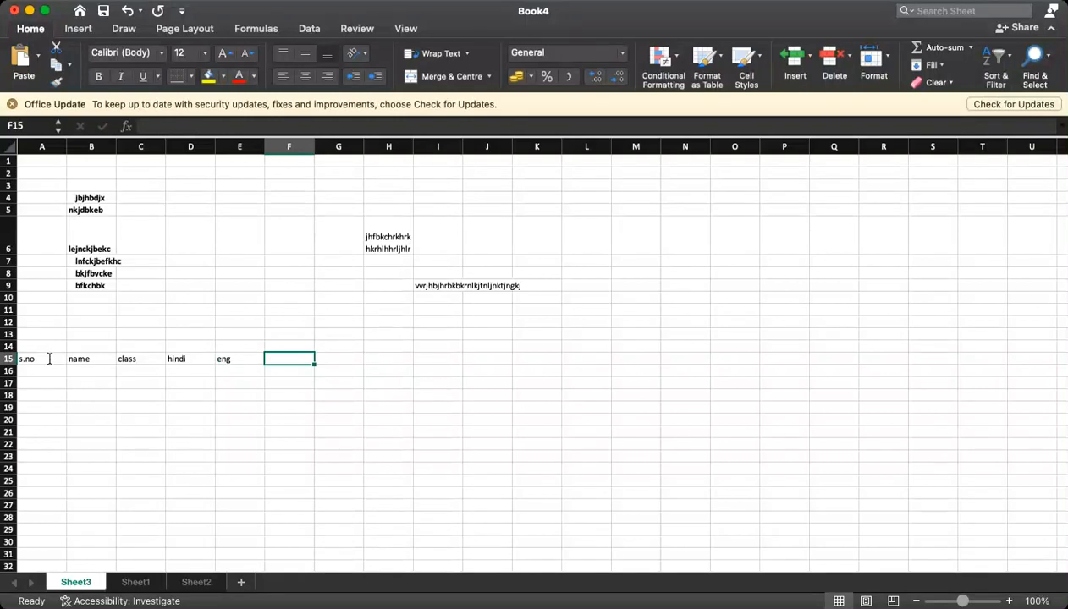
type("math")
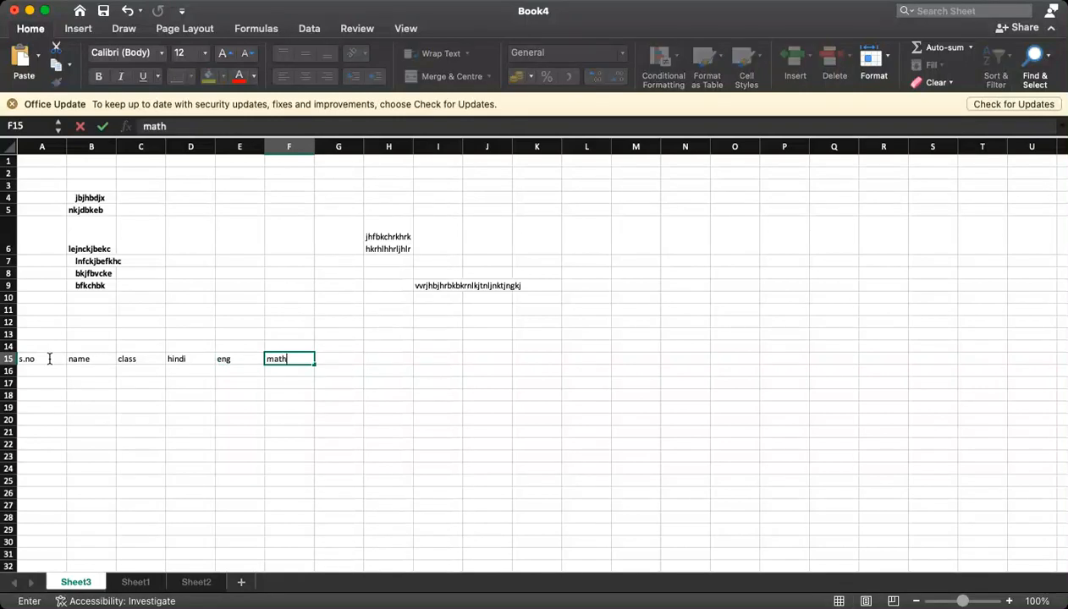
type("s")
key("Tab")
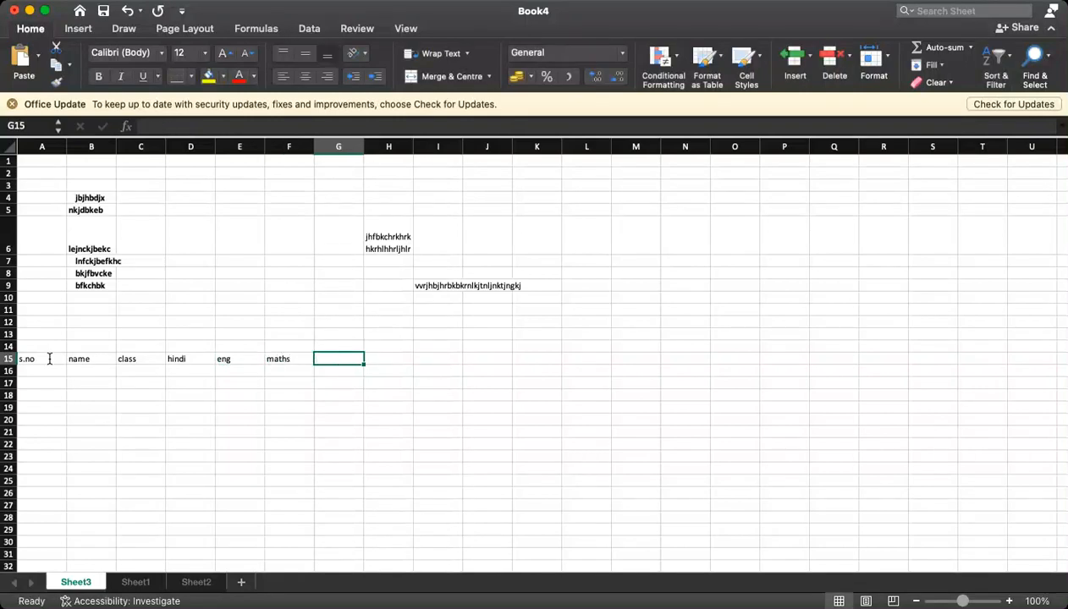
type("sci")
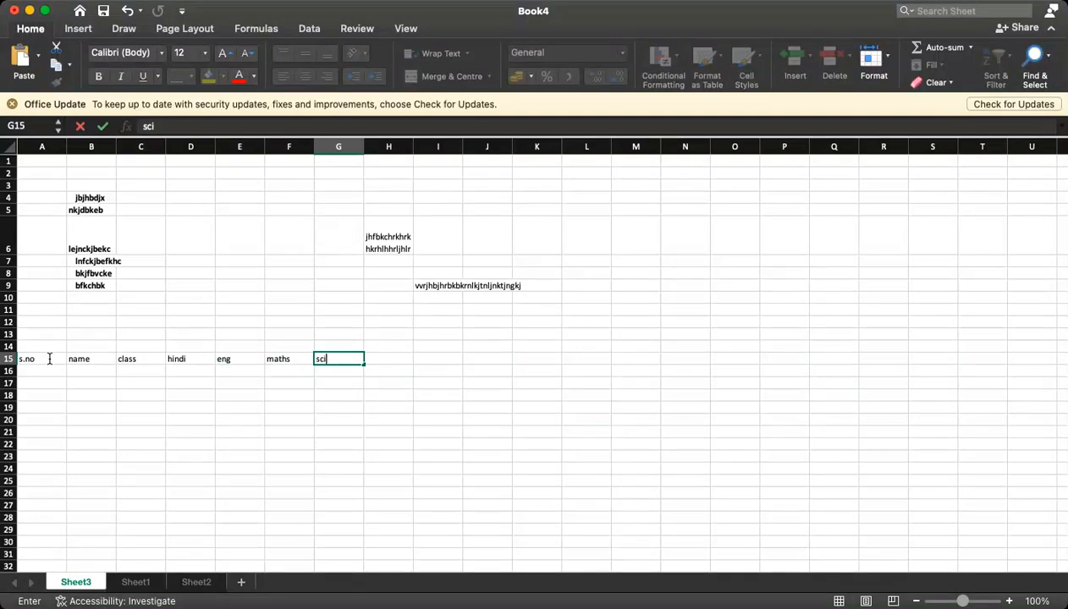
key("Tab")
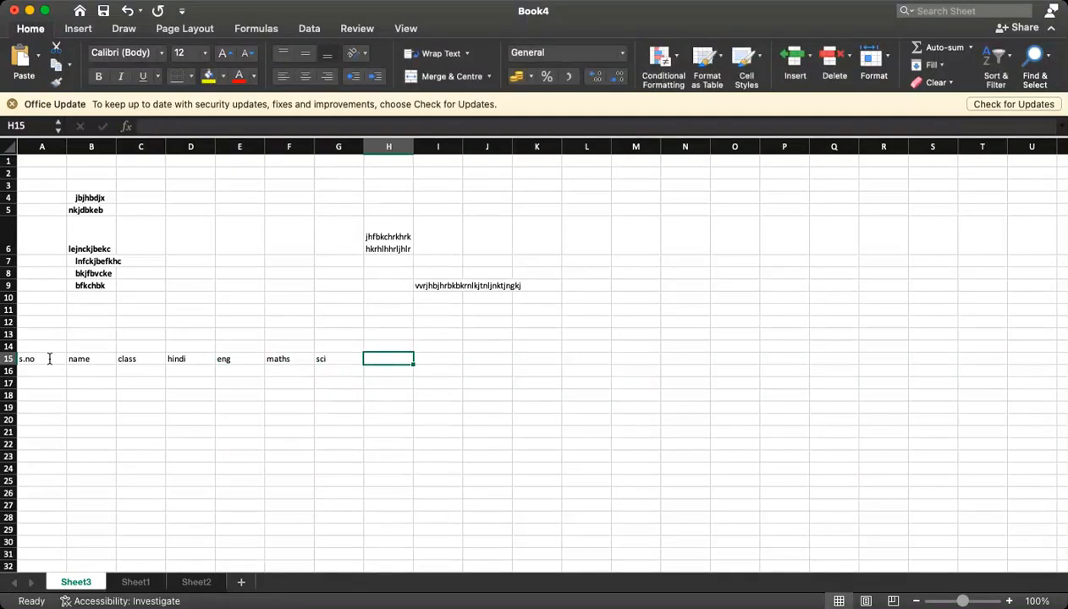
- Complete the heading row with marks in H15 and result in I15
type("t")
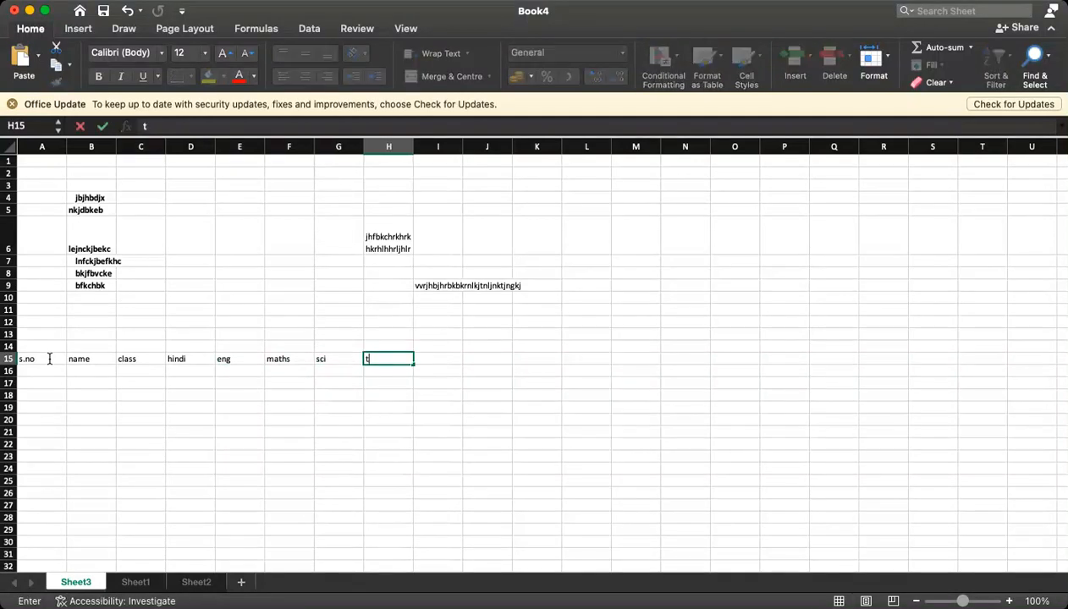
key("BackSpace")
type("t")
key("BackSpace")
type("marks")
key("Tab")
type("r")
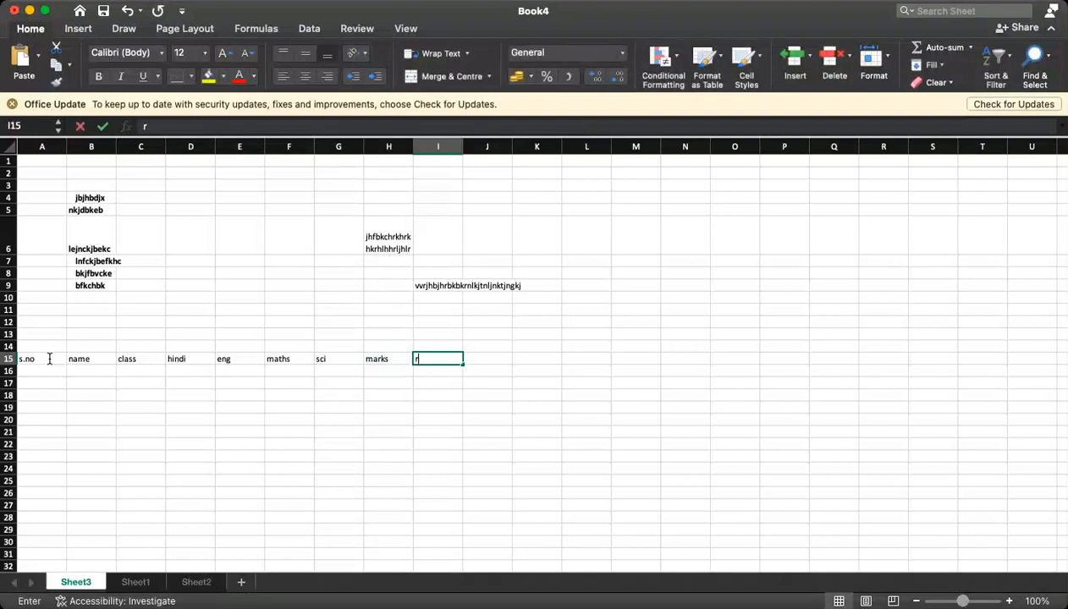
type("esult")
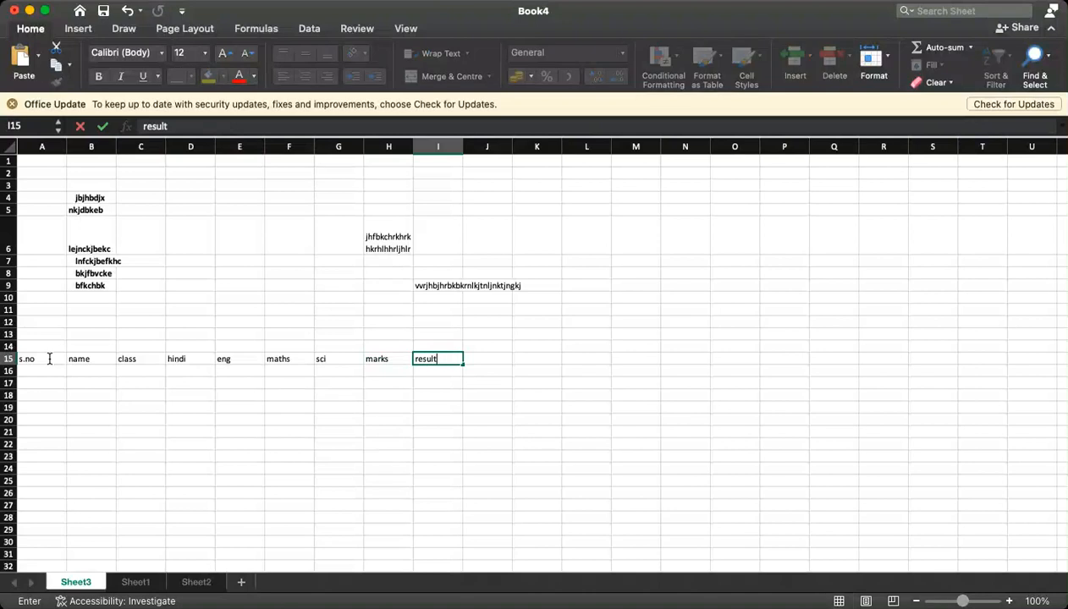
key("Return")
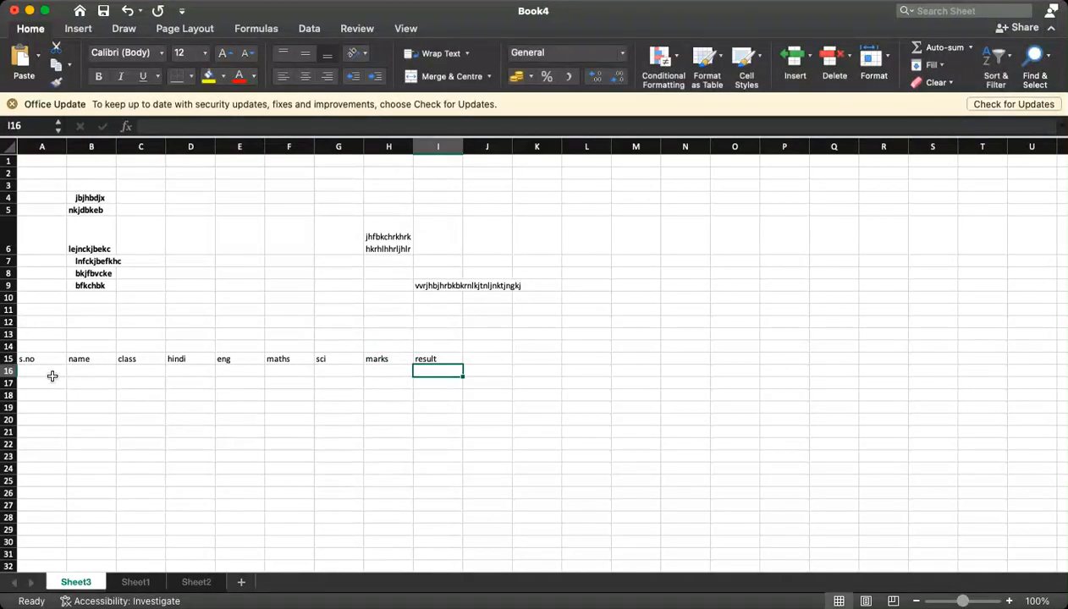
- Enter 1 in A16 and fill the serial numbers as a series down to 7 in A22
left_click(50, 375)
type("1")
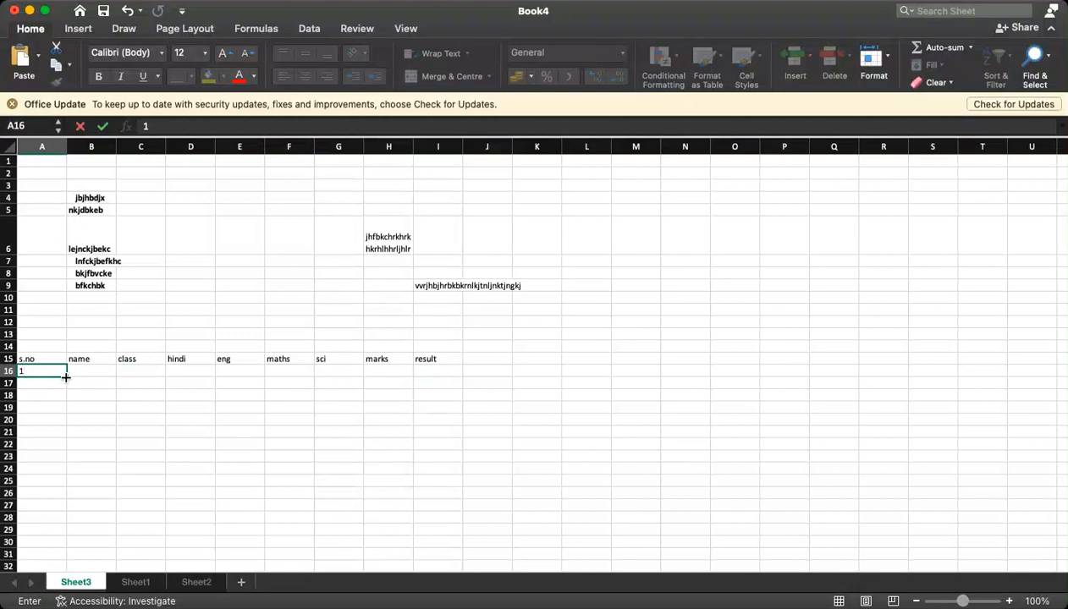
left_click(66, 378)
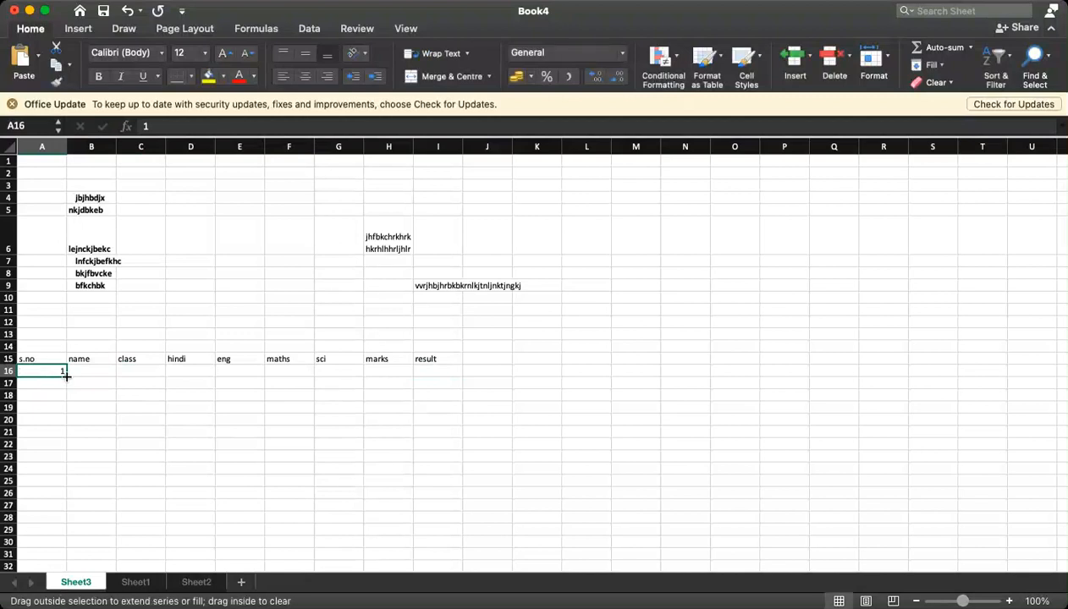
left_click_drag(66, 376, 68, 448)
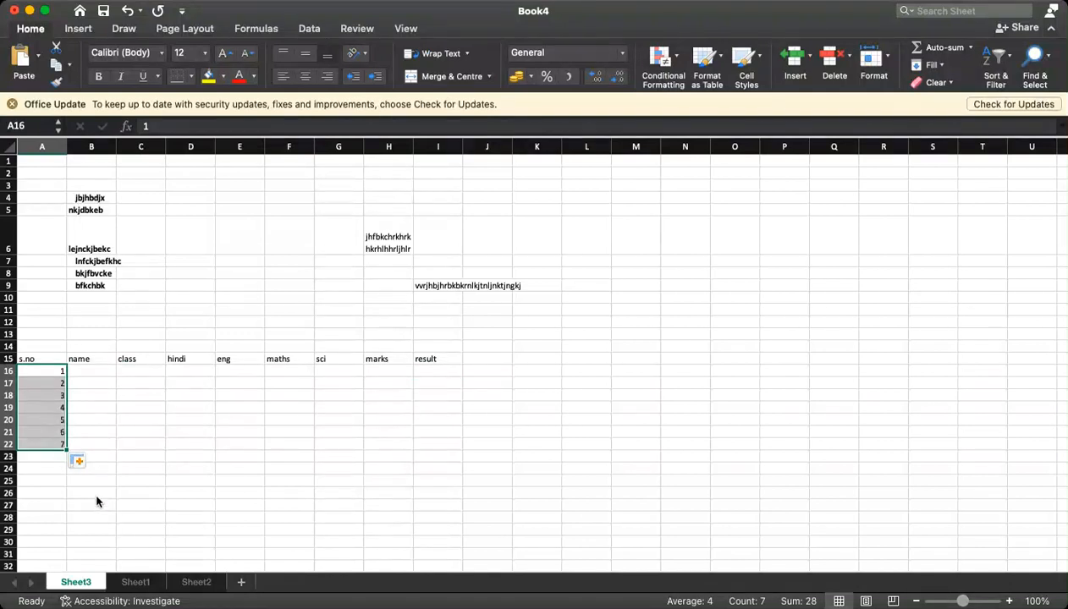
- Enter the letter a as the first entry of the name column in B16
left_click(88, 370)
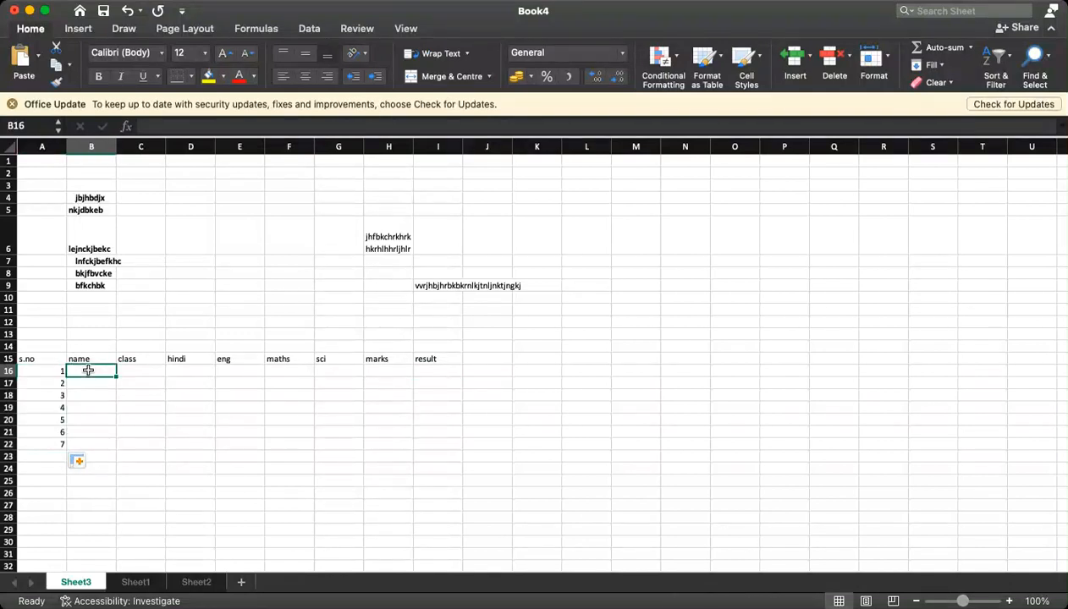
type("a")
key("Return")
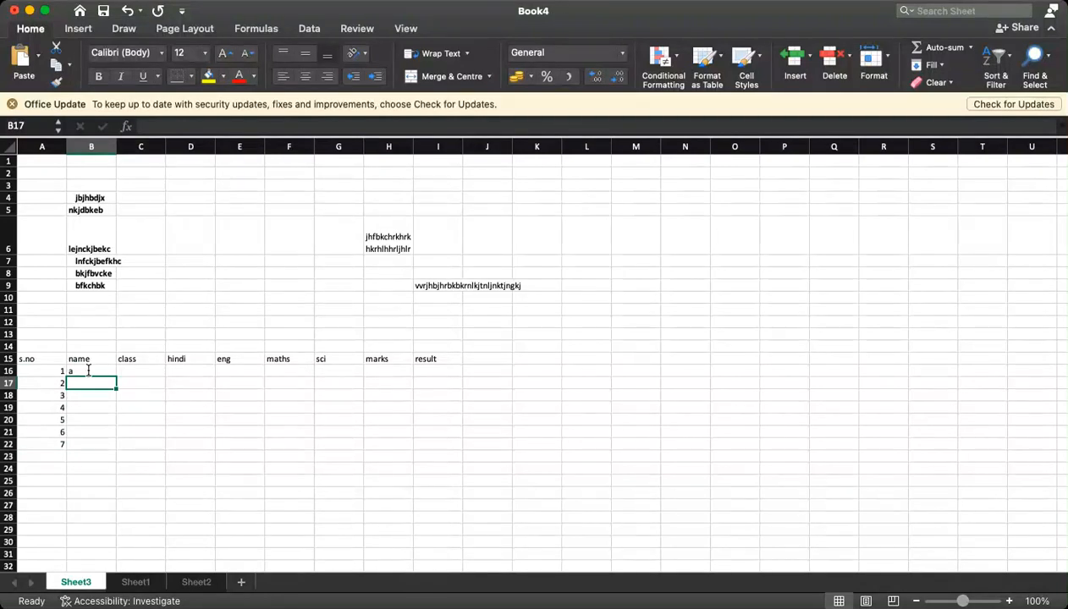
left_click(102, 371)
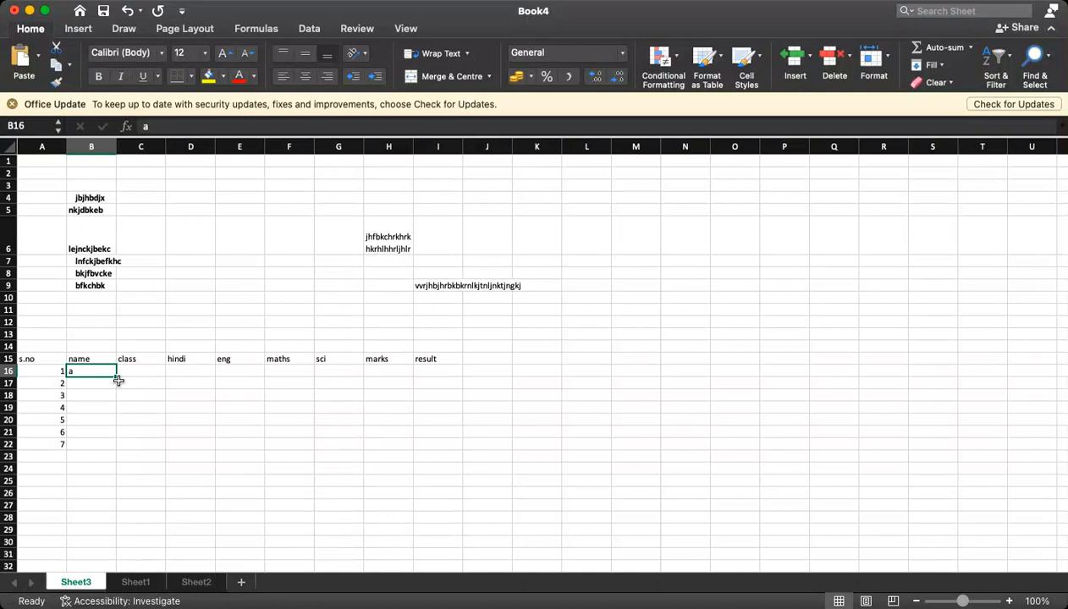
key("Return")
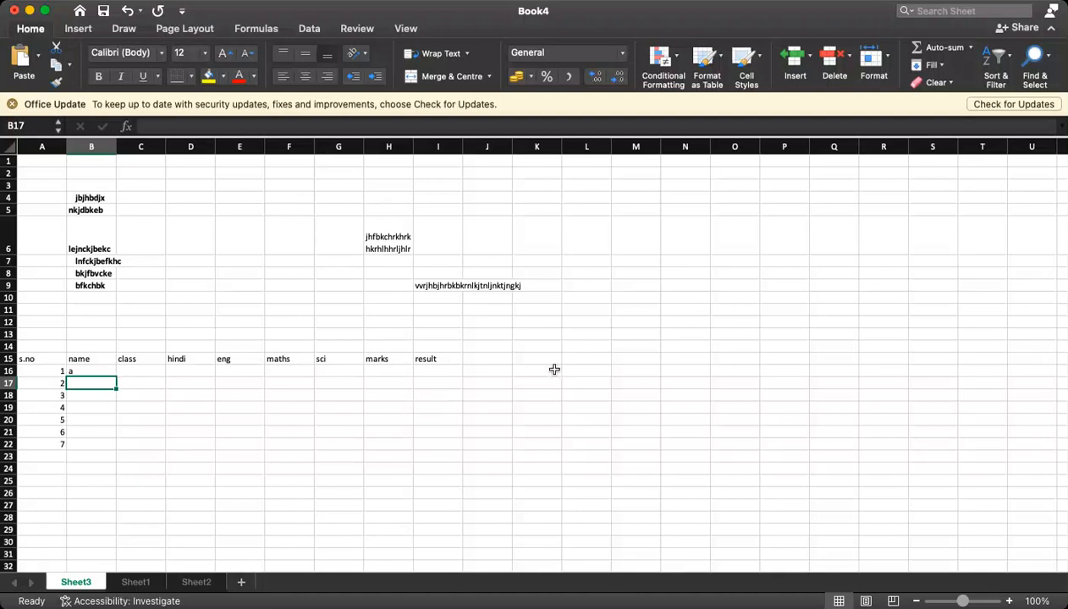
- Enter a CHAR formula in L16 that refers to the letter in B16
left_click(586, 364)
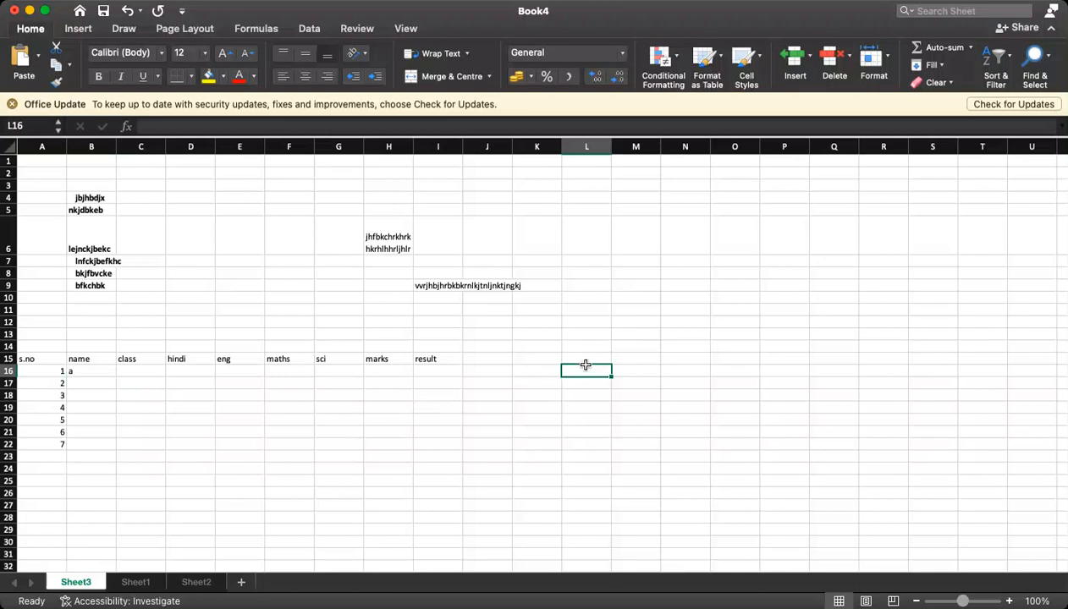
type("=cg")
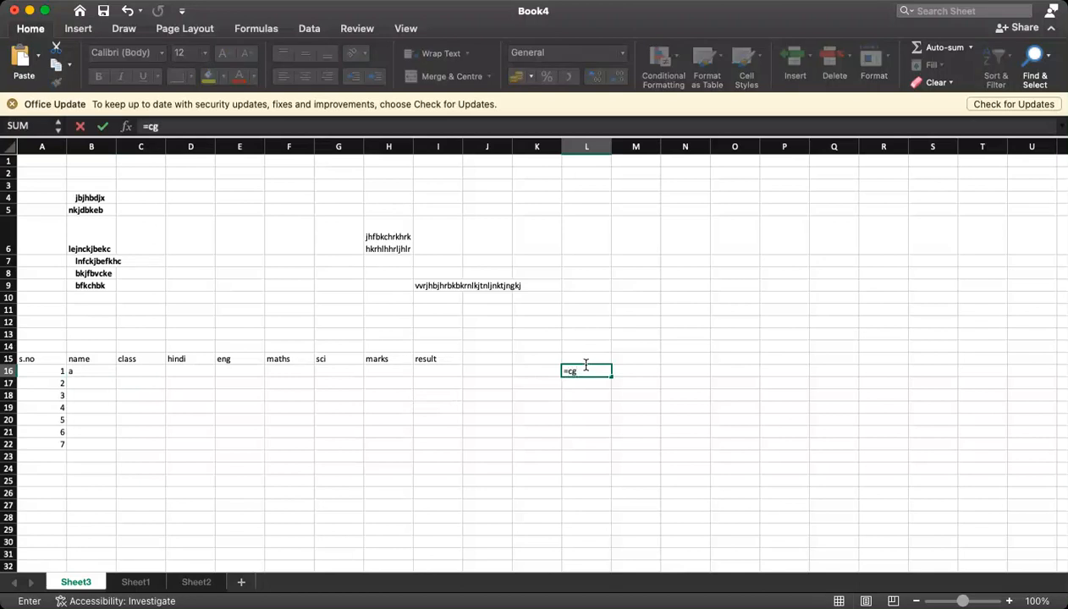
key("BackSpace")
type("har(")
left_click(80, 372)
key("Return")
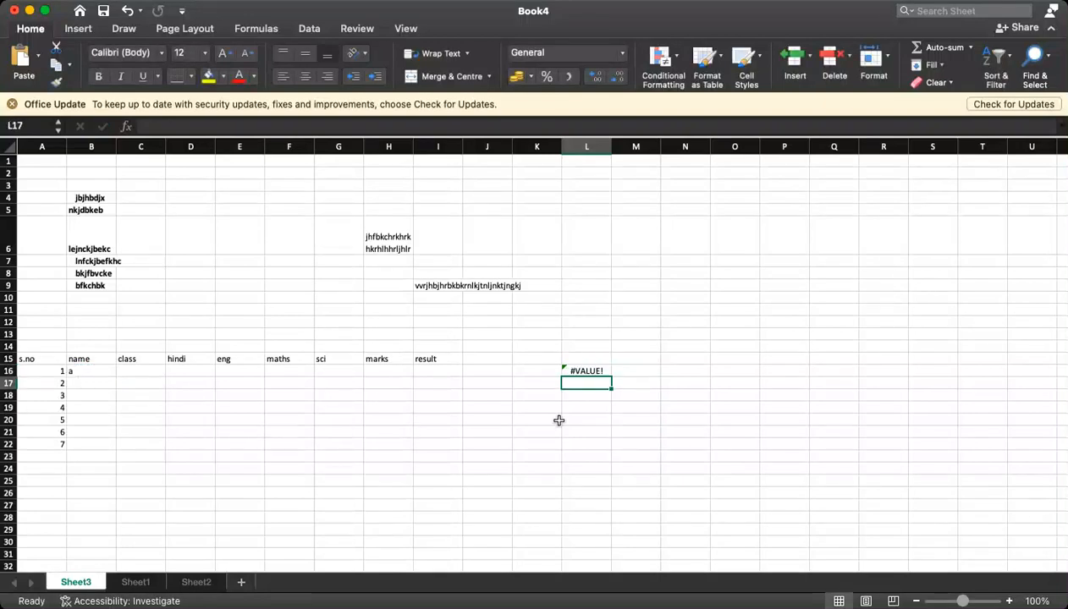
- Enter a CHAR formula in M16 that refers to the serial number in A16
left_click(632, 371)
type("=char")
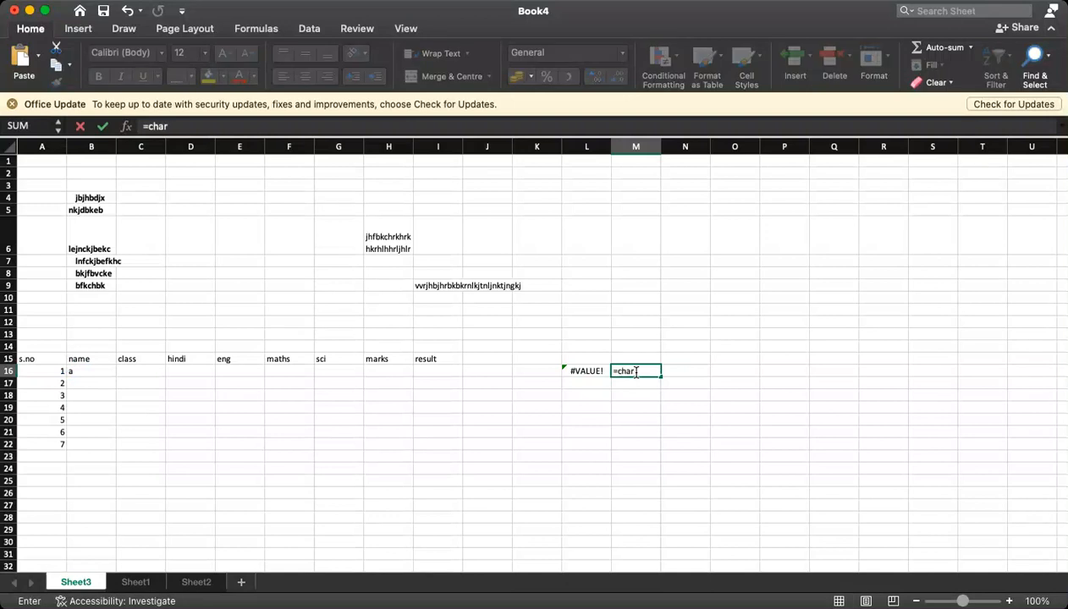
type("(")
left_click(57, 371)
key("Return")
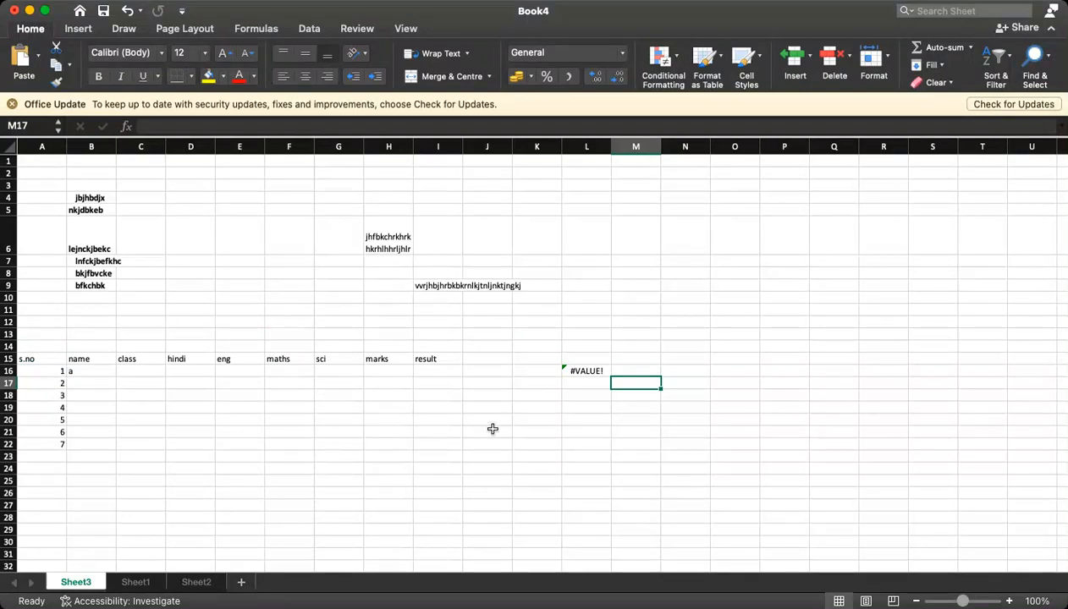
- Enter 65 in L17 and convert it to its character with =CHAR(L17) in M17
left_click(594, 387)
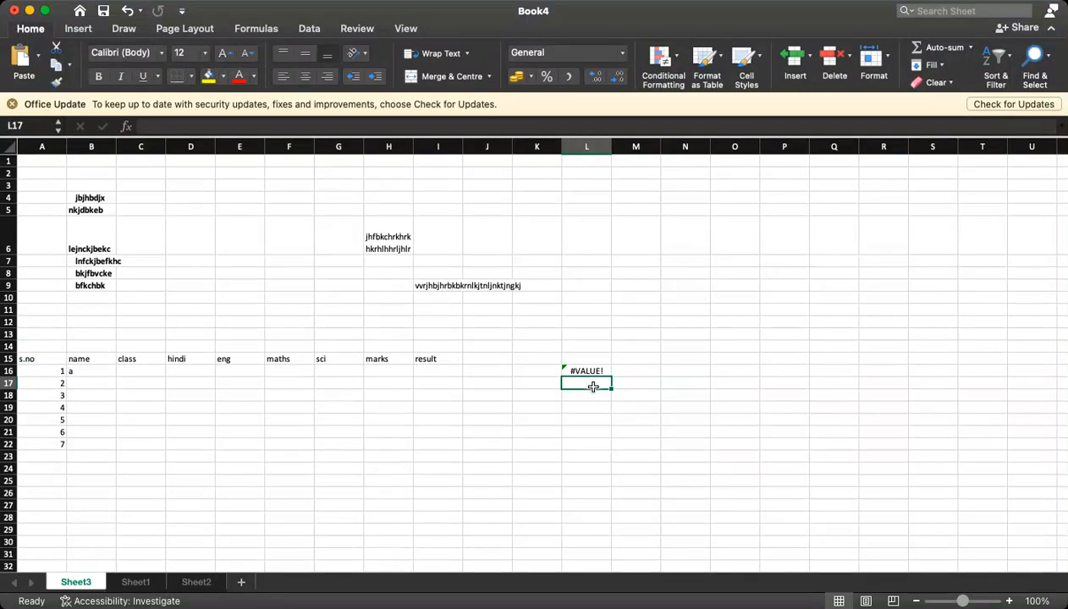
type("65")
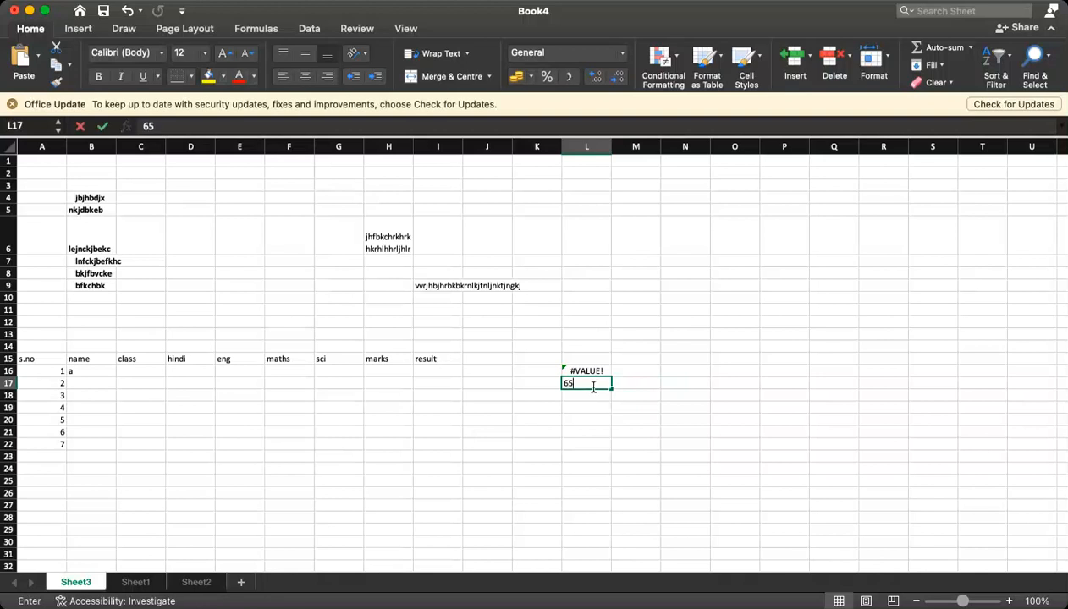
key("Tab")
type("=")
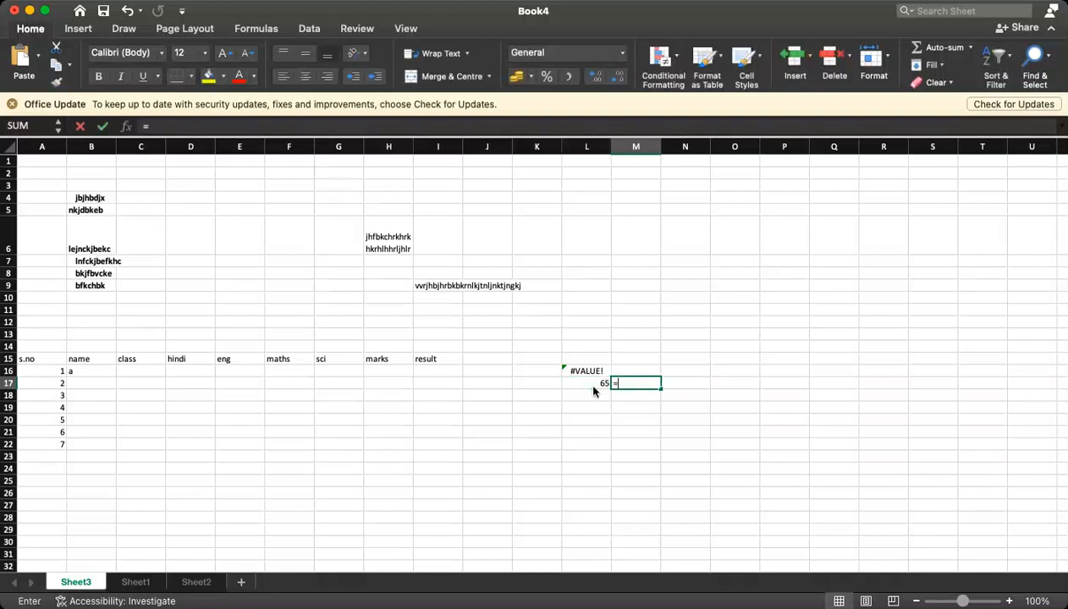
type("char")
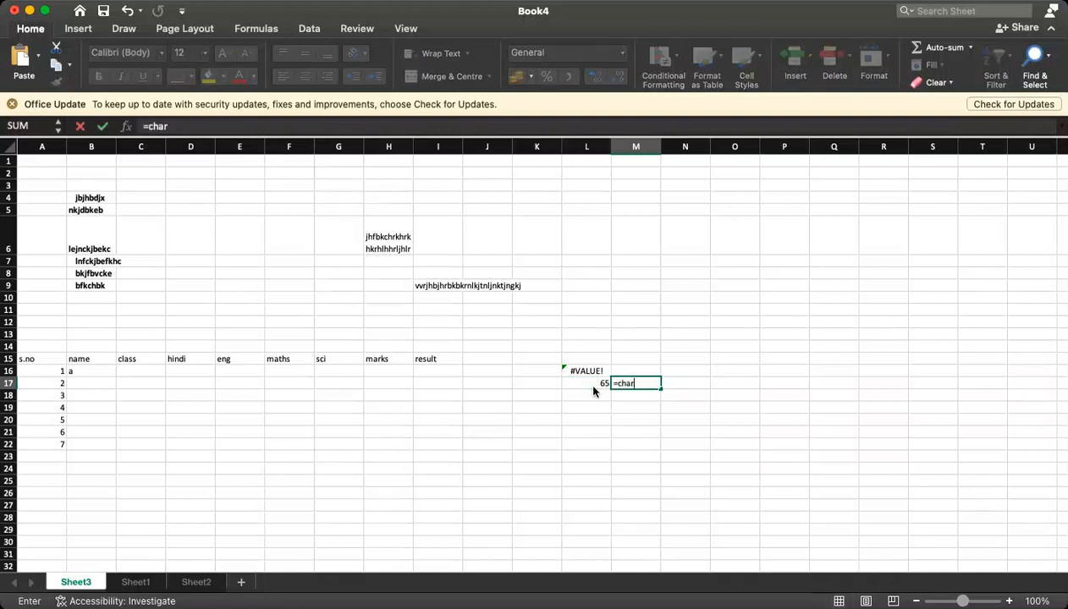
type("(L17")
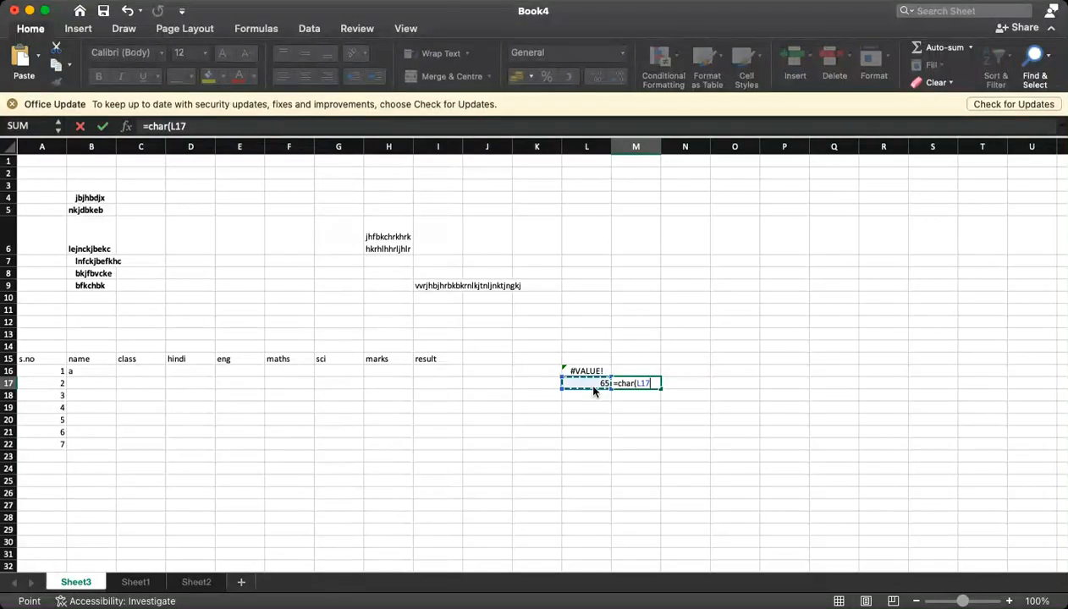
key("Return")
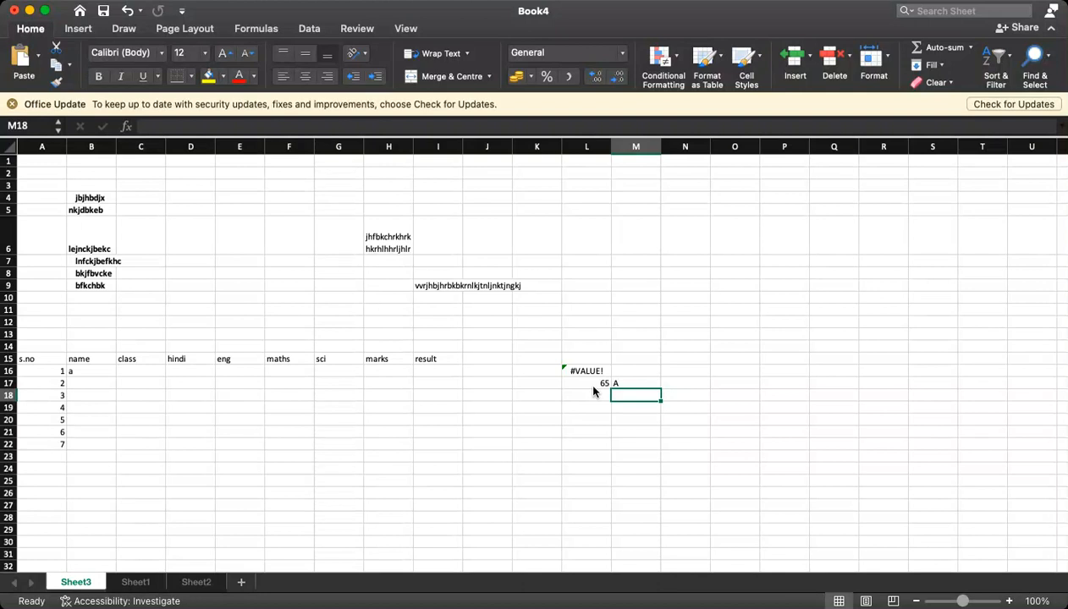
- Enter =CODE(M17) in N17 to convert the character back to its numeric code
key("Up")
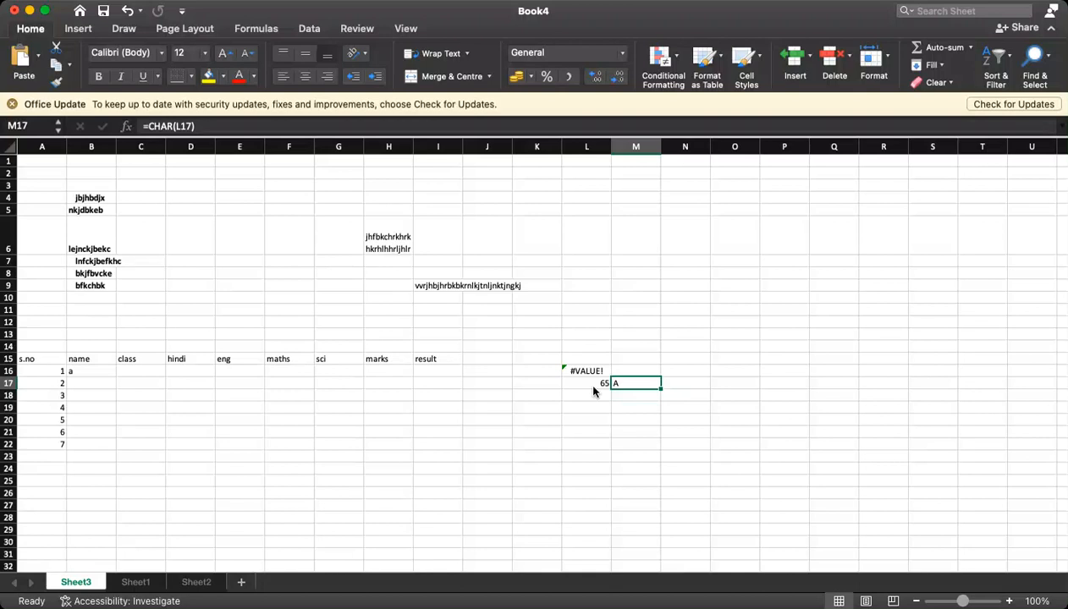
key("Right")
type("=")
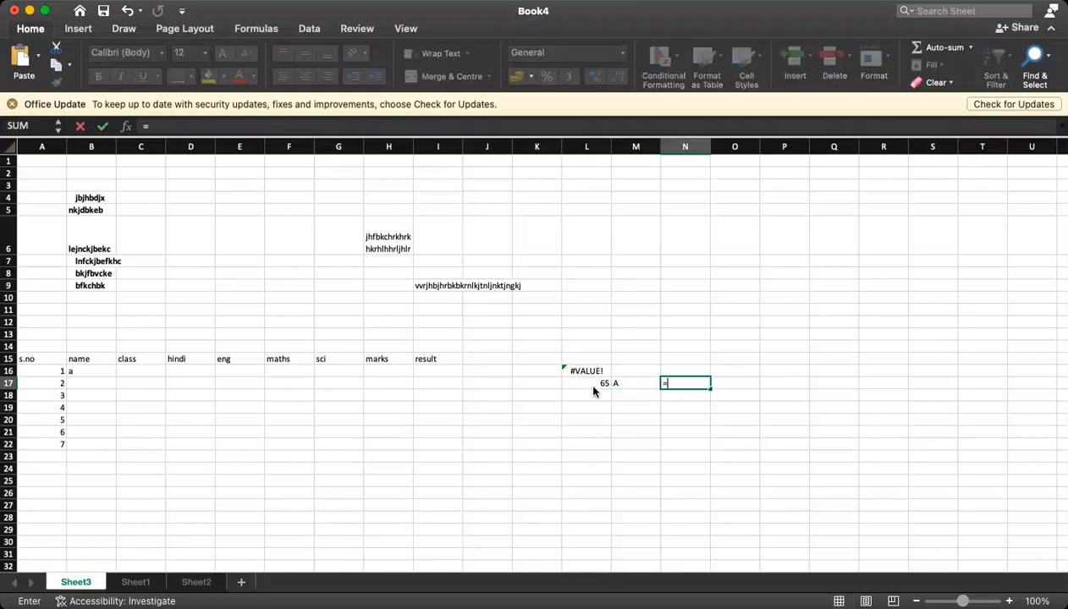
type("code(")
key("Left")
key("Return")
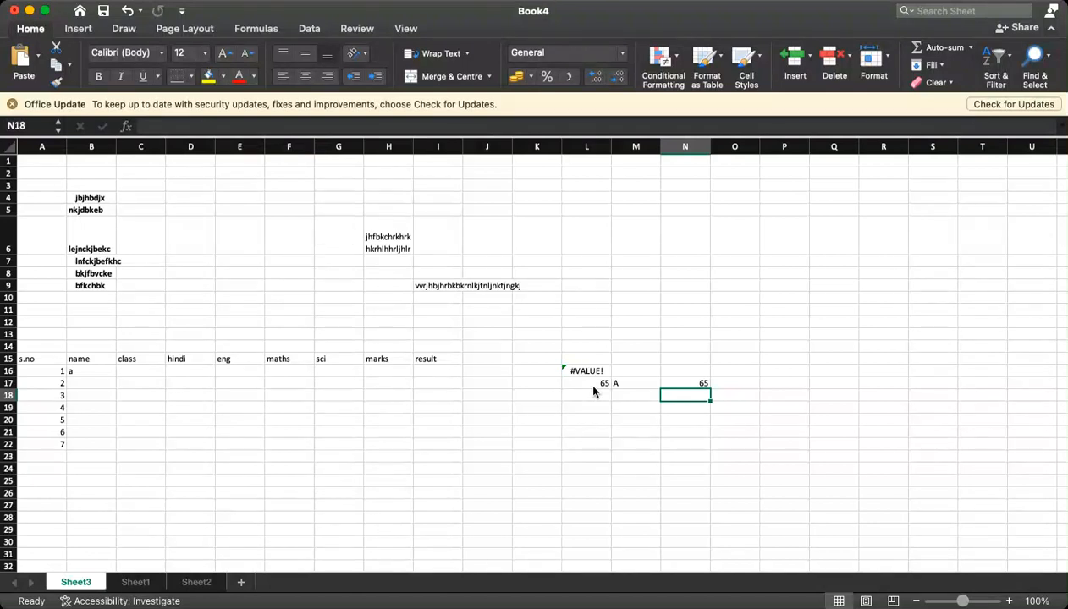
key("Up")
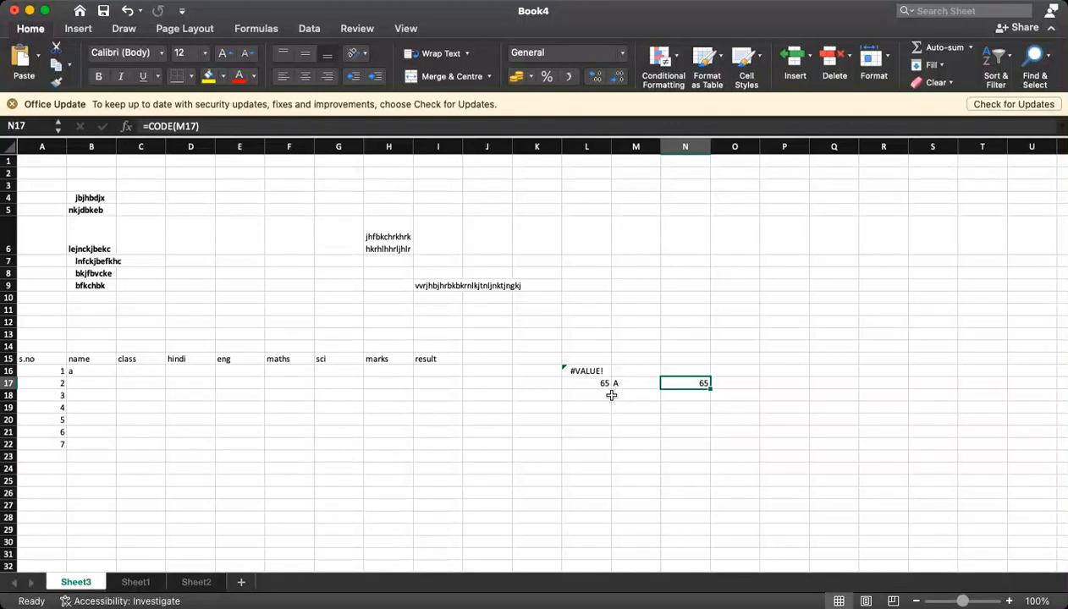
- Enter =CHAR(CODE(B16)+1) in B17 to generate the letter following the one in B16
left_click(85, 385)
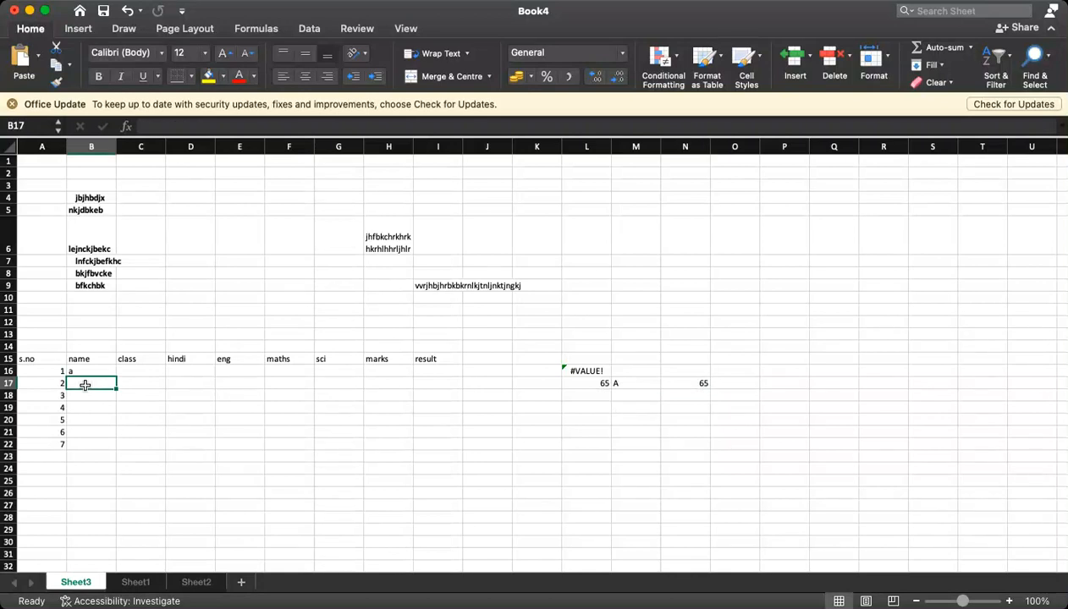
type("=c")
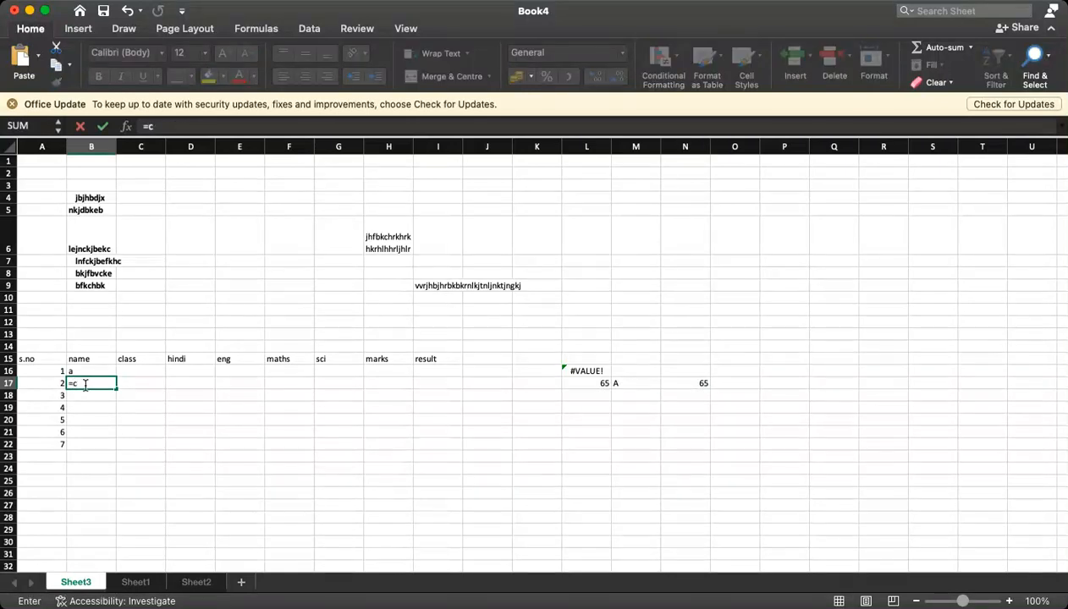
type("har(code(")
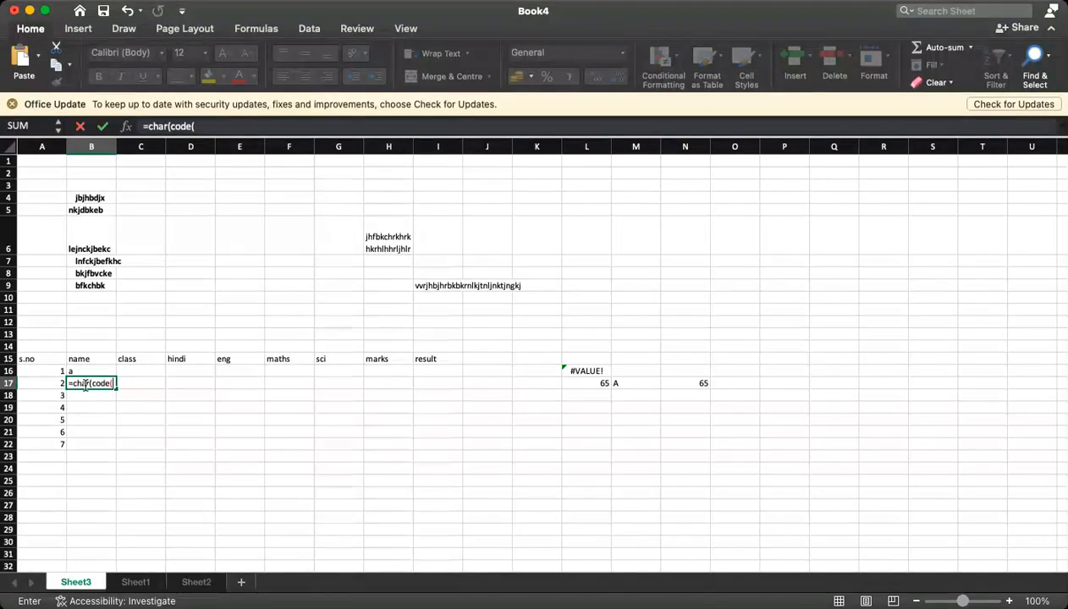
key("Up")
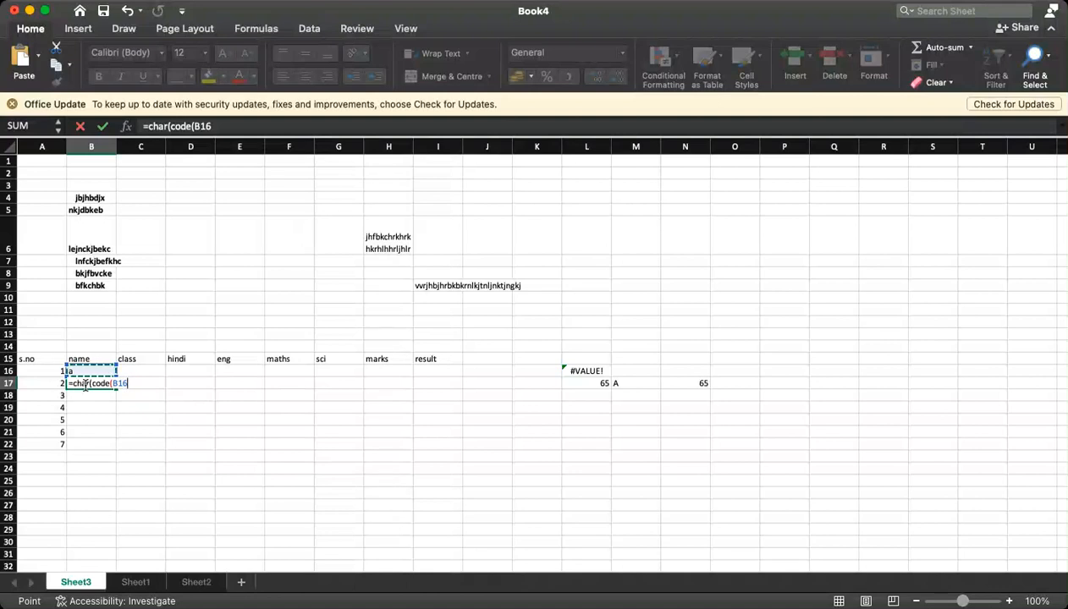
type(")+1)")
key("Return")
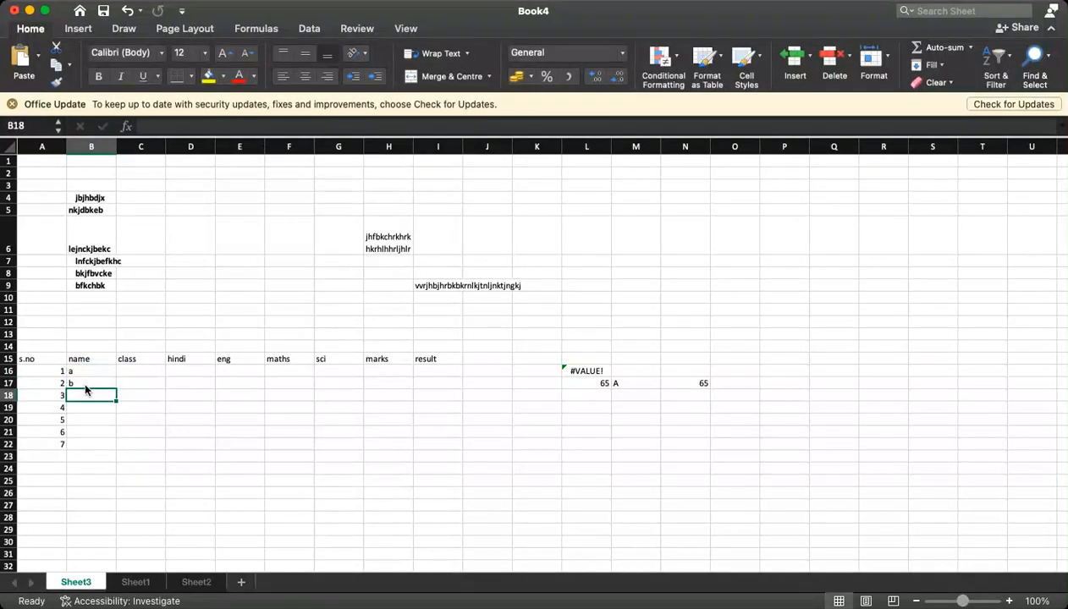
- Fill the letter formula from B17 down to B22 and inspect the formulas in B17 and B18
left_click(94, 384)
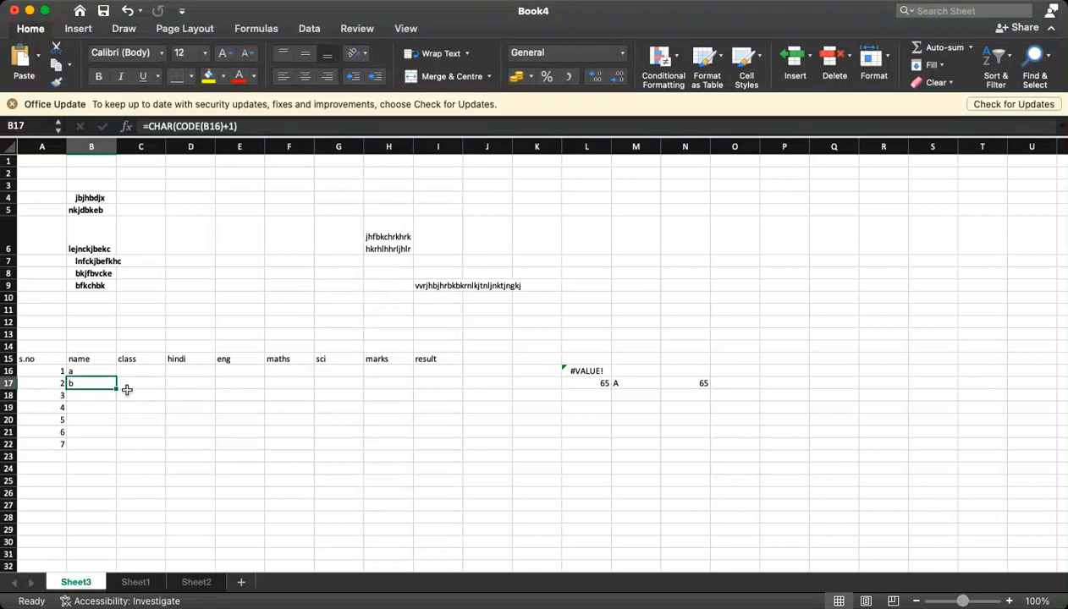
left_click_drag(116, 388, 116, 449)
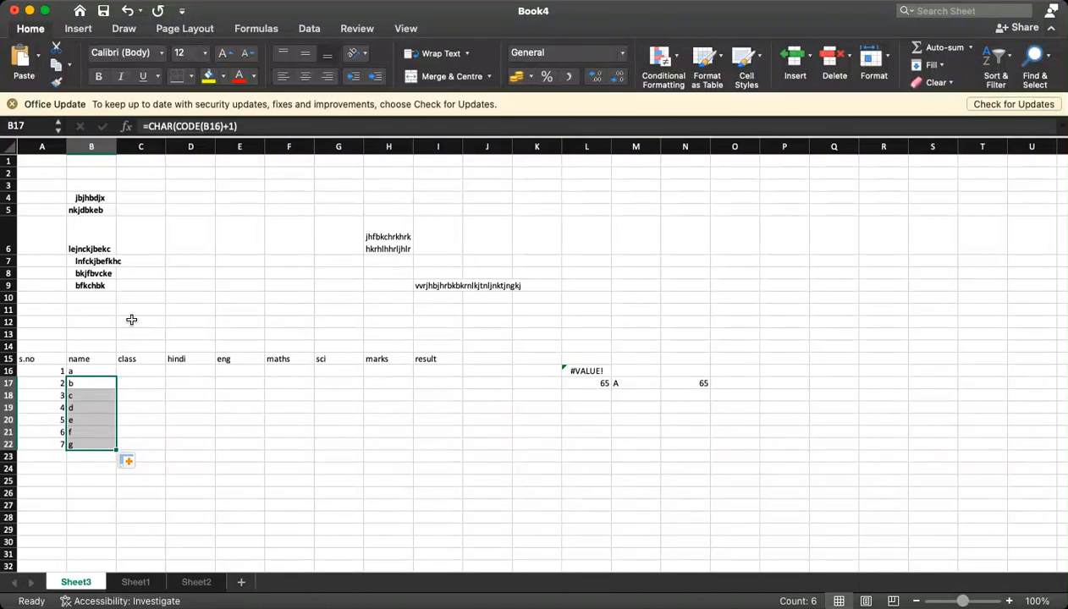
left_click(101, 385)
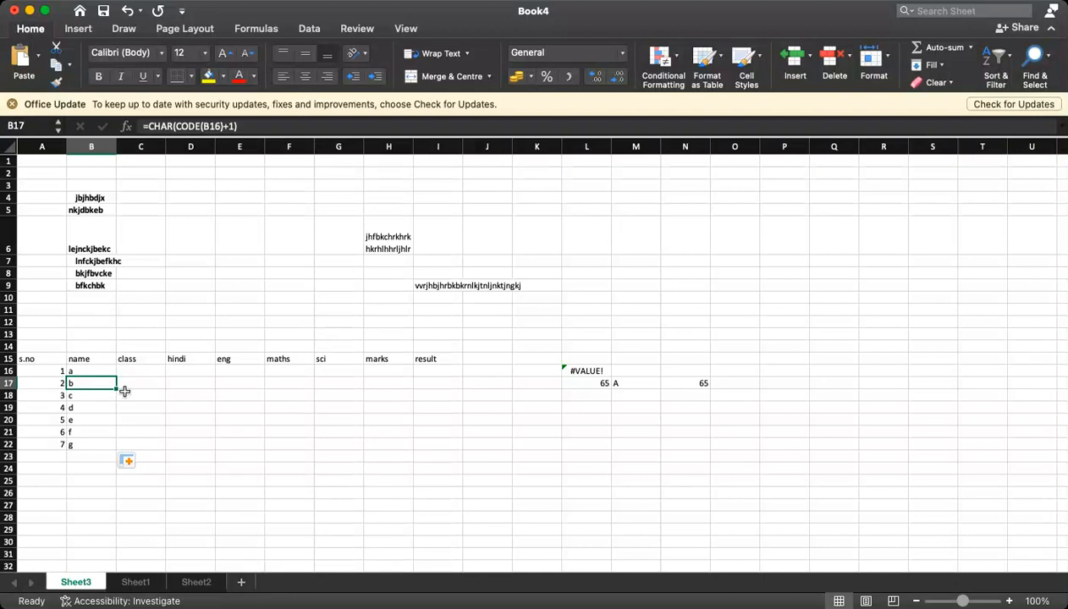
left_click(106, 391)
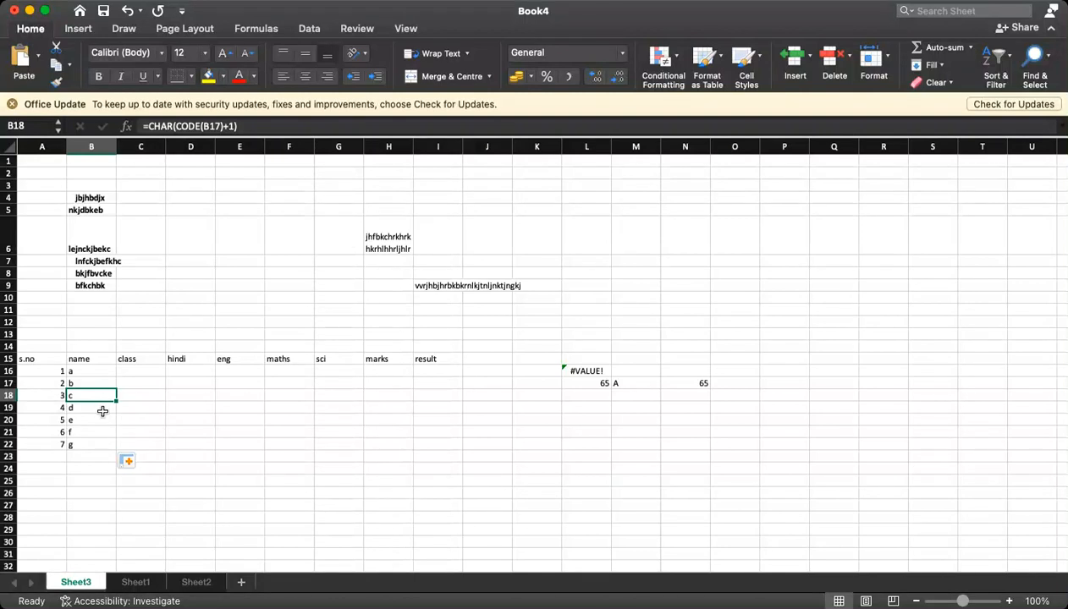
left_click(134, 373)
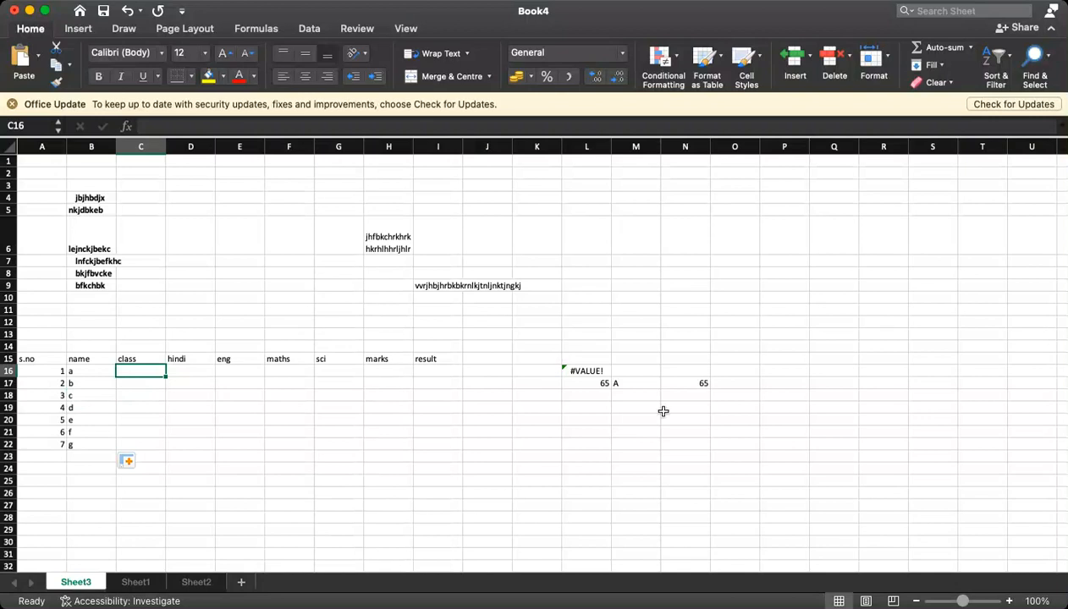
- Enter 66 in L18 and convert it to its character with =CHAR(L18) in M18
left_click(622, 383)
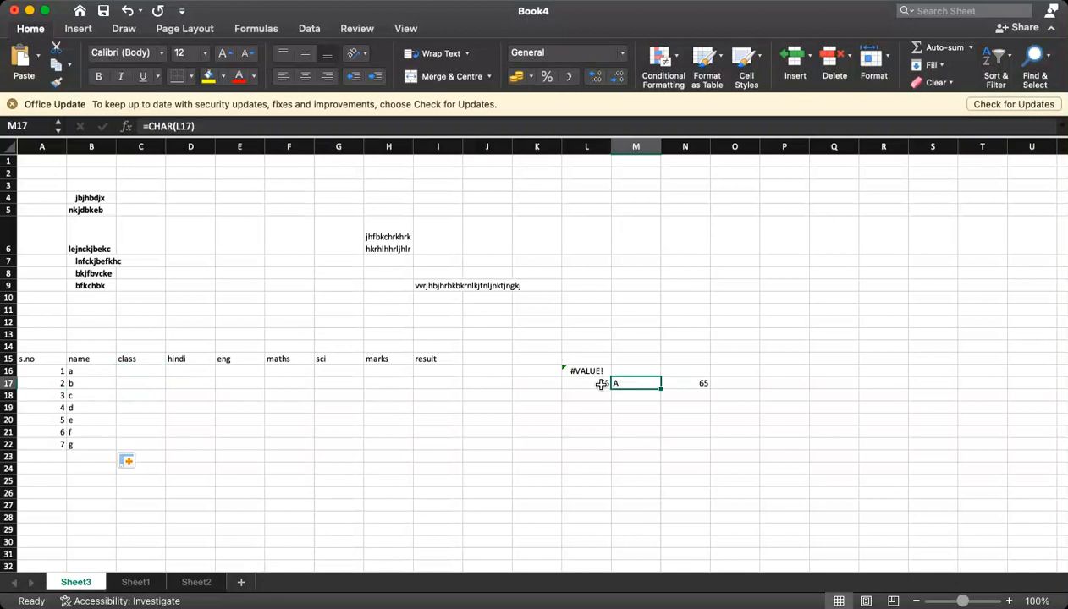
left_click(598, 397)
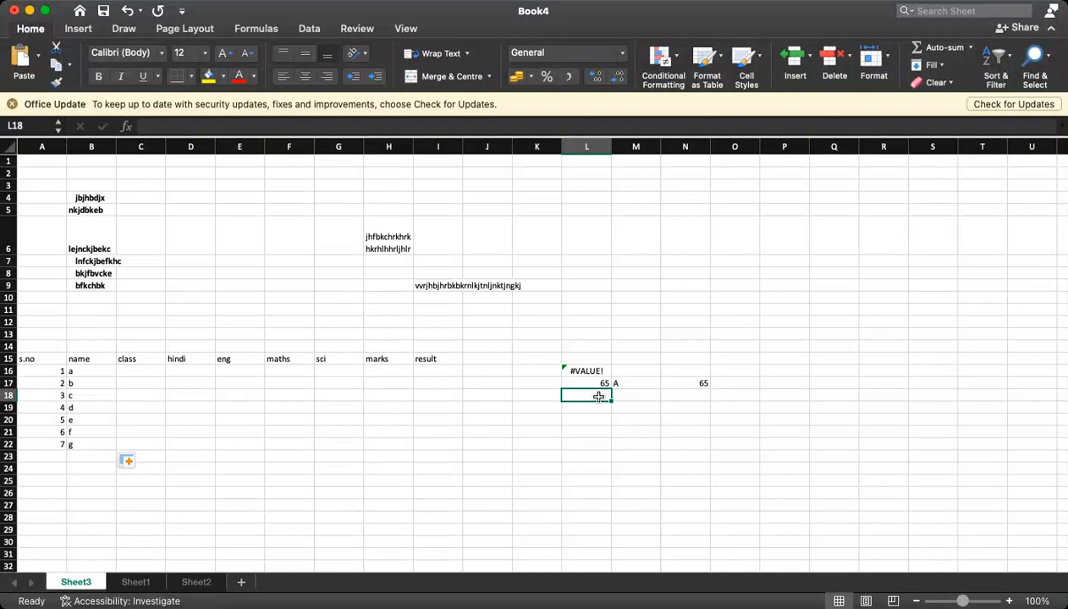
type("66")
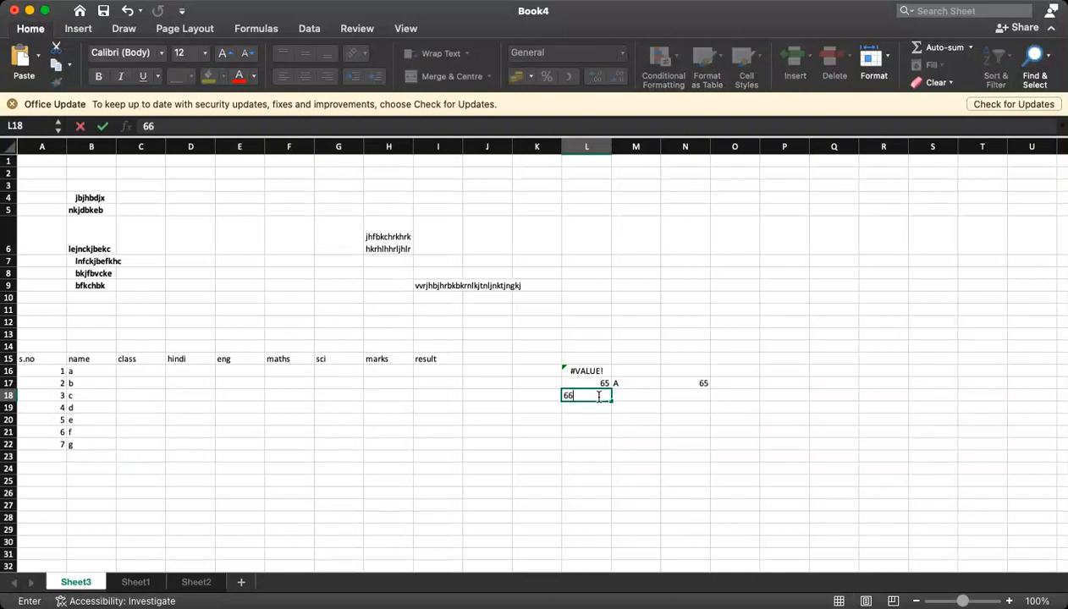
key("Tab")
type("=c")
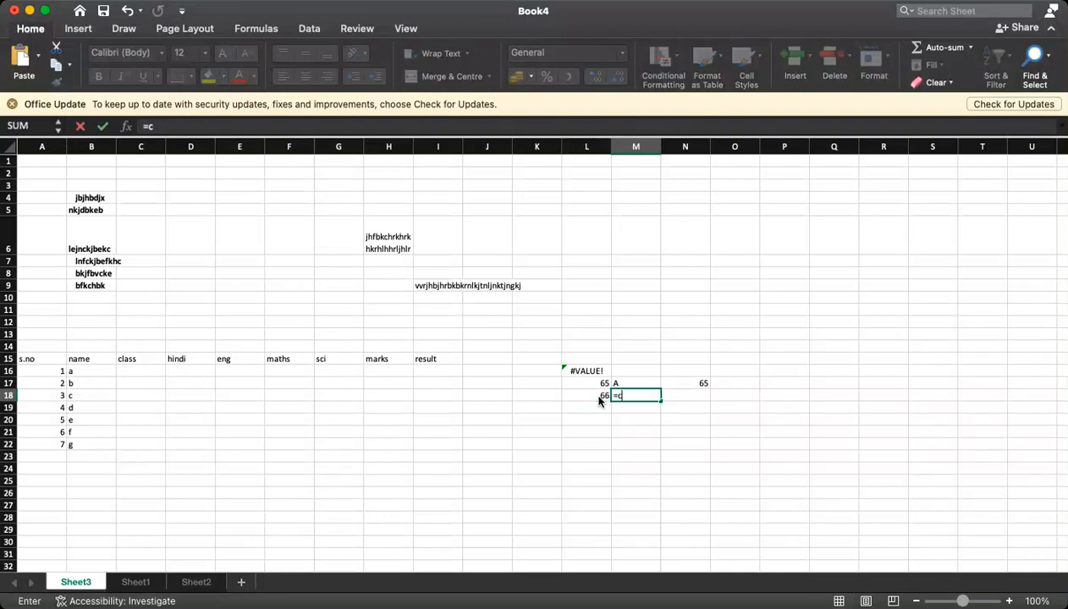
type("har(")
left_click(598, 398)
key("Return")
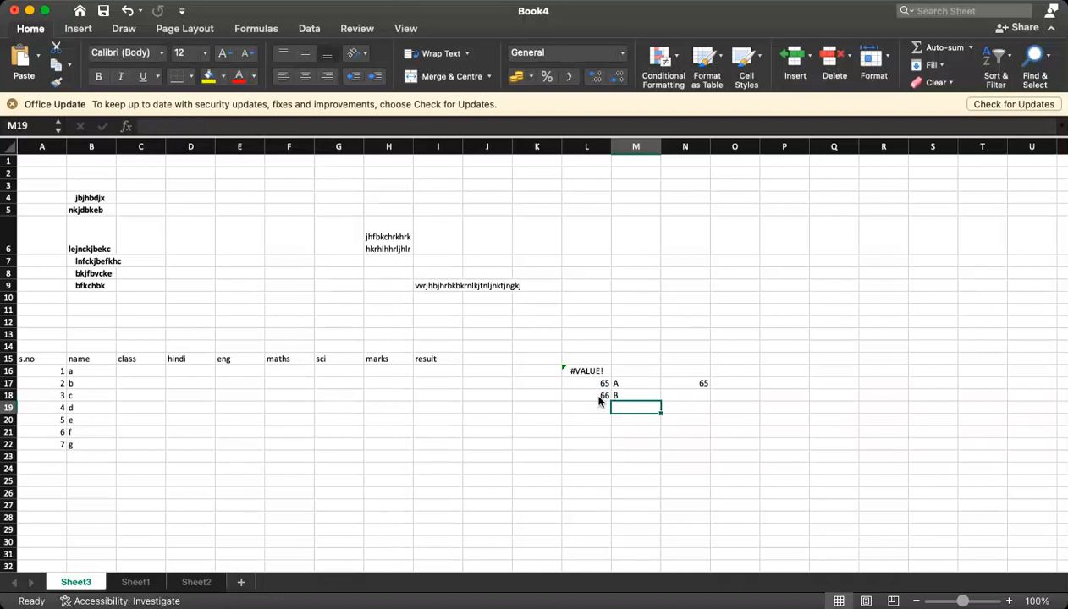
- Enter 70 in L19 and convert it to its character with =CHAR(L19) in M19
key("Left")
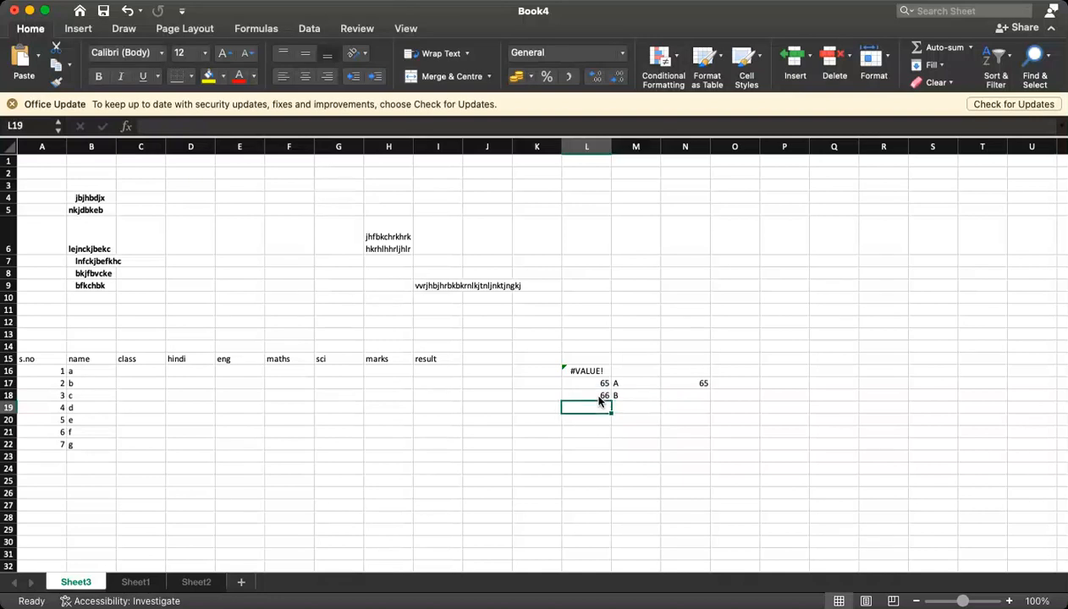
type("67")
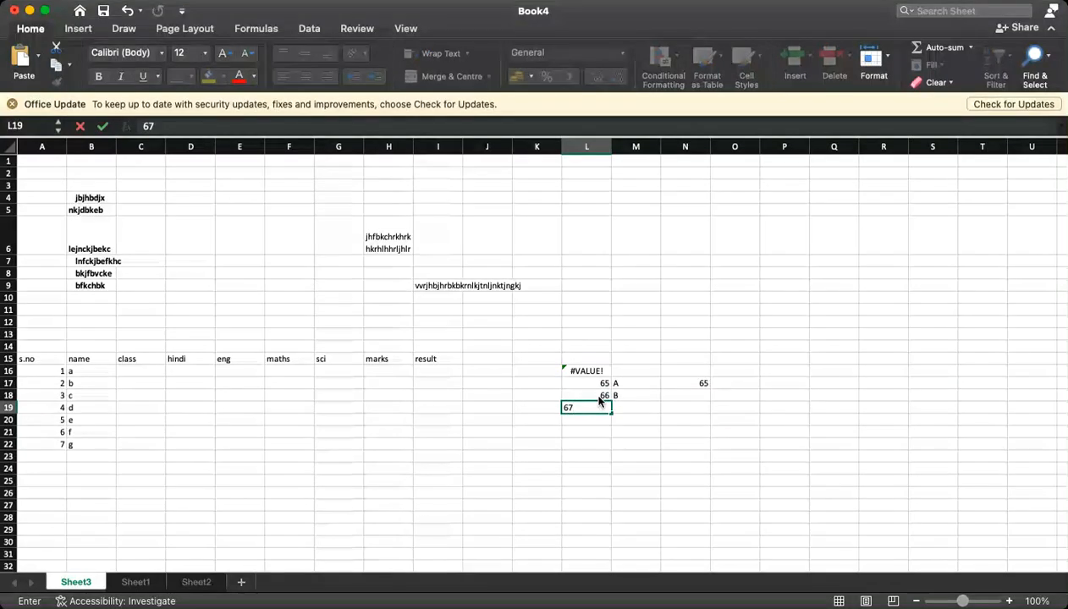
key("BackSpace")
key("BackSpace")
type("70")
key("Tab")
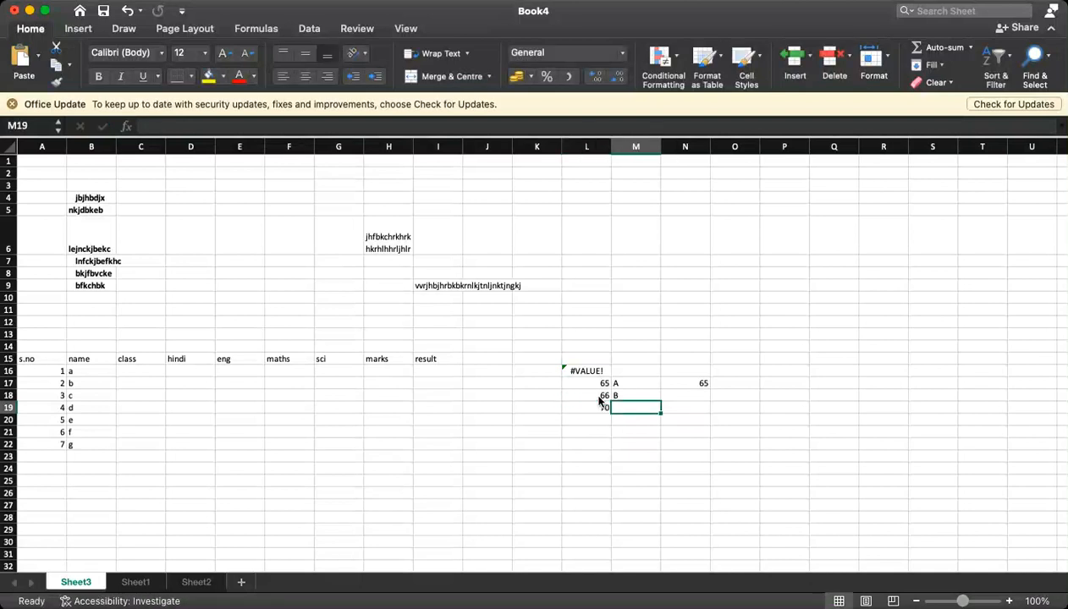
type("=cha")
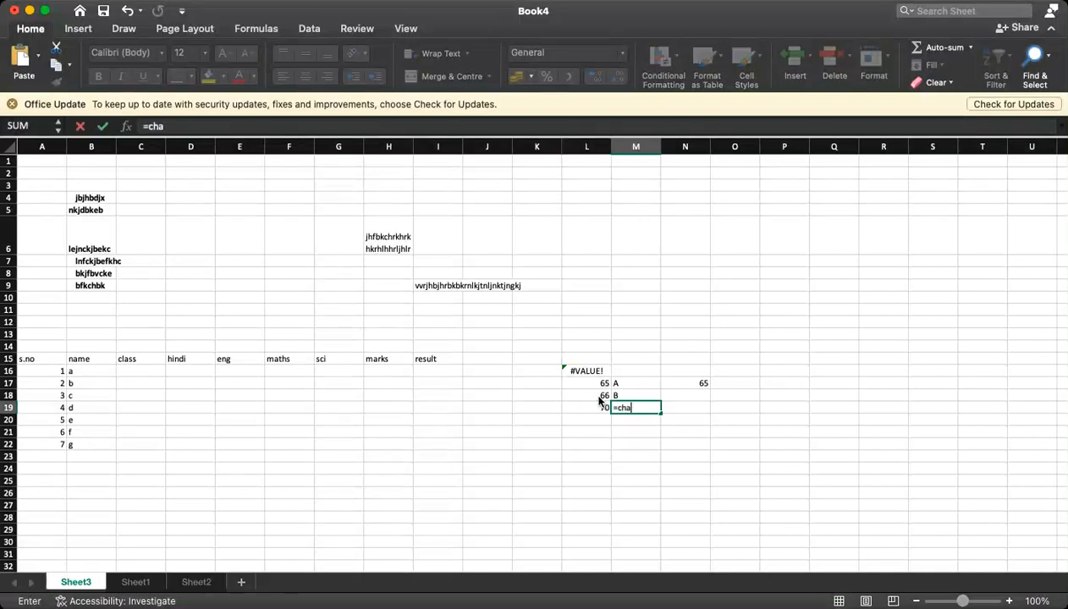
type("r(L19")
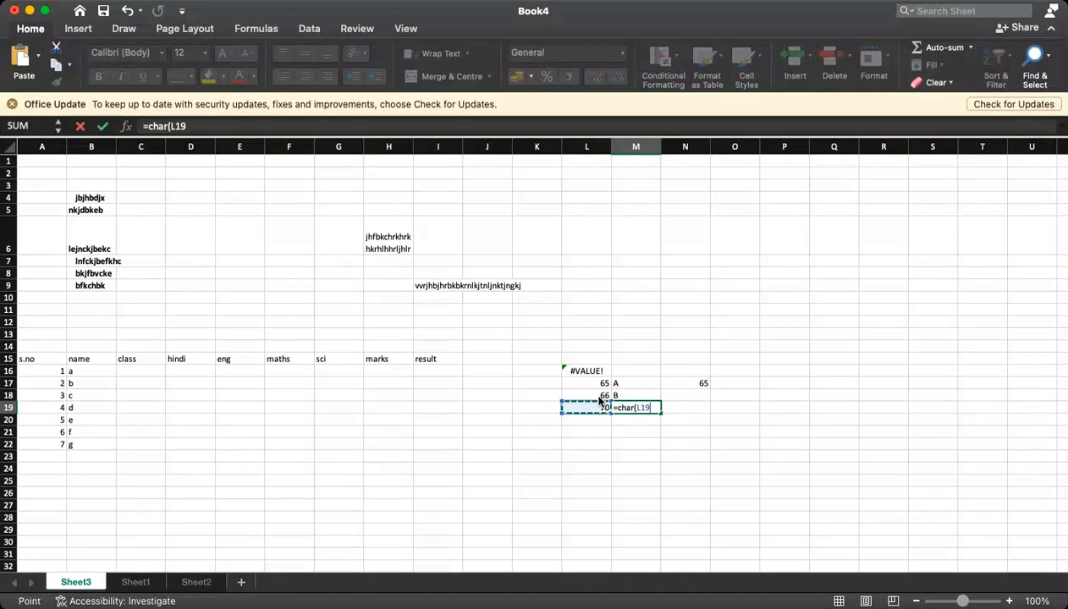
key("Return")
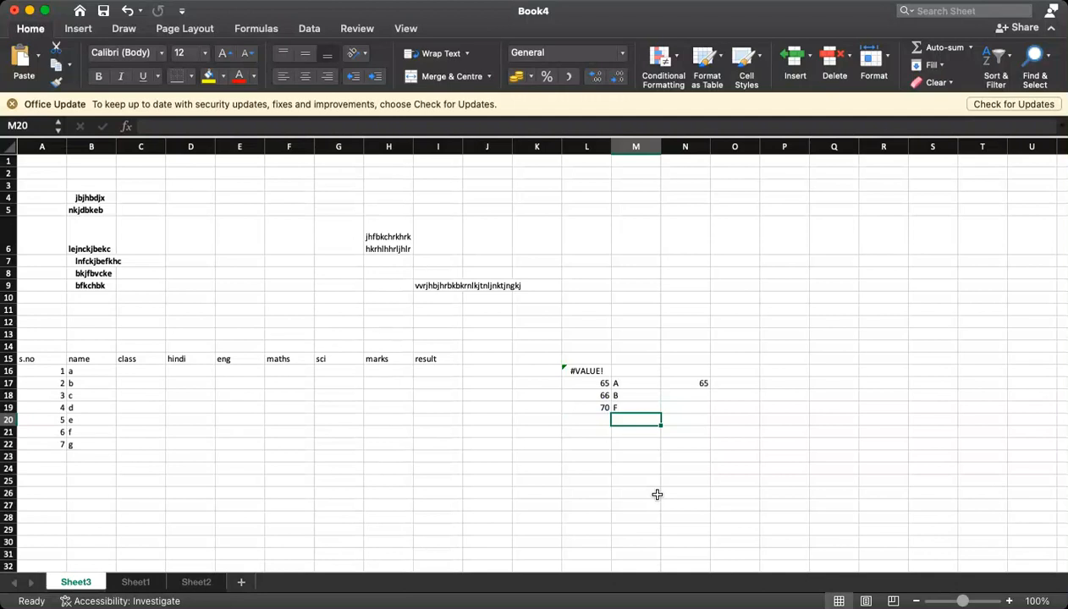
- Enter 12th as the class of the first student in C16
left_click(140, 370)
type("12th")
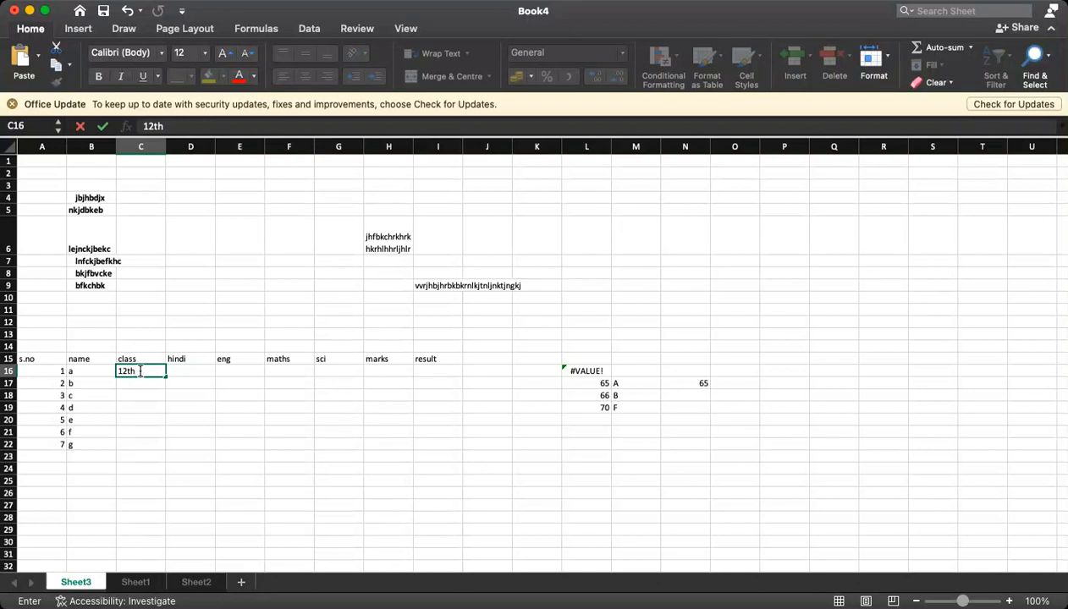
key("shift+Left")
key("shift+Left")
key("Right")
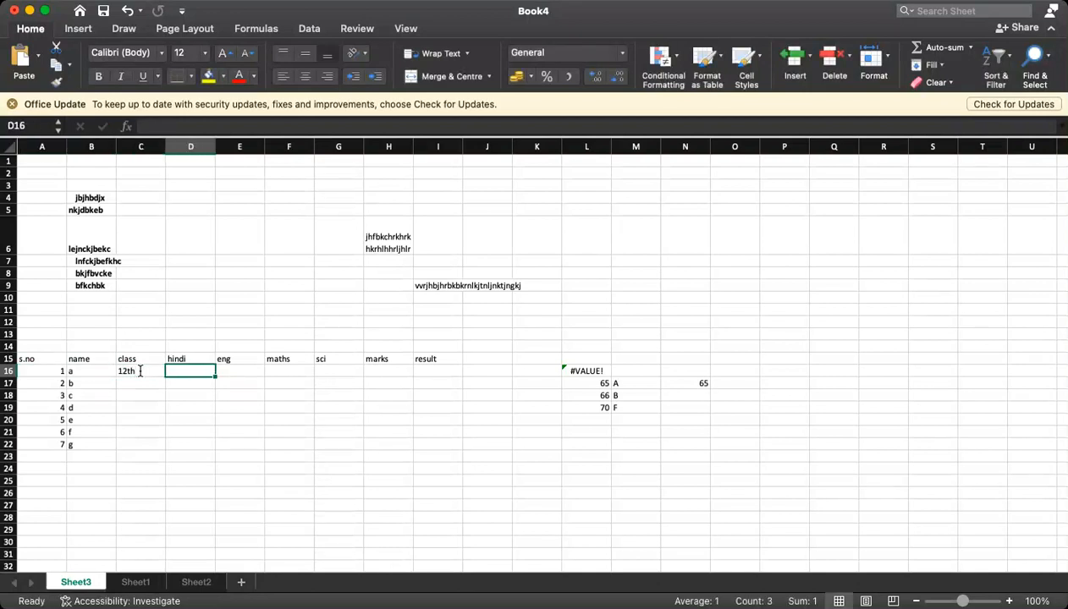
- Select the "th" within the class entry in C16 and dismiss the Office update notice
left_click(139, 371)
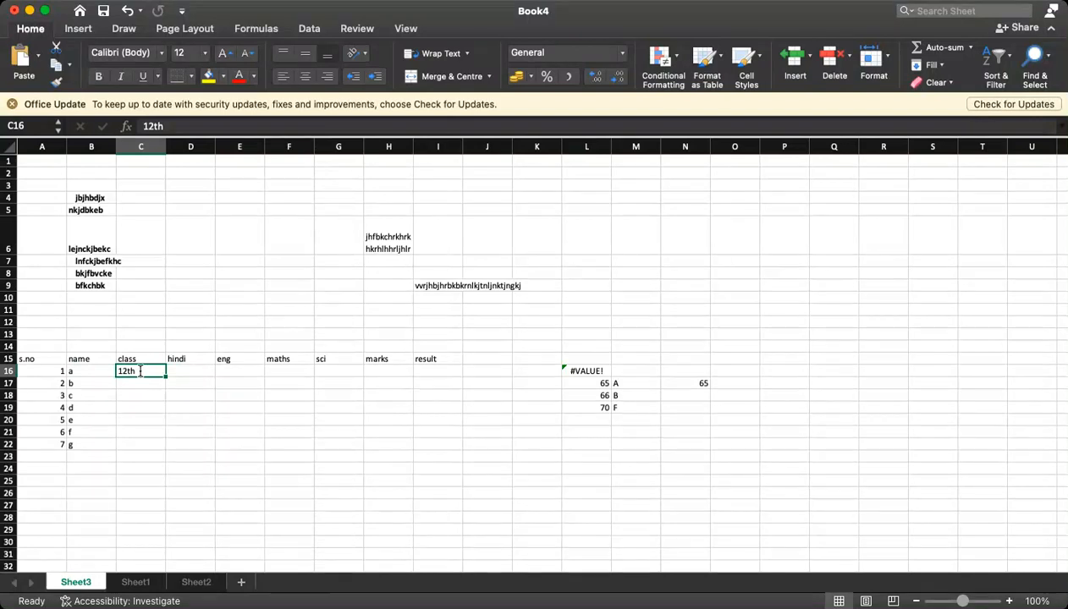
double_click(140, 370)
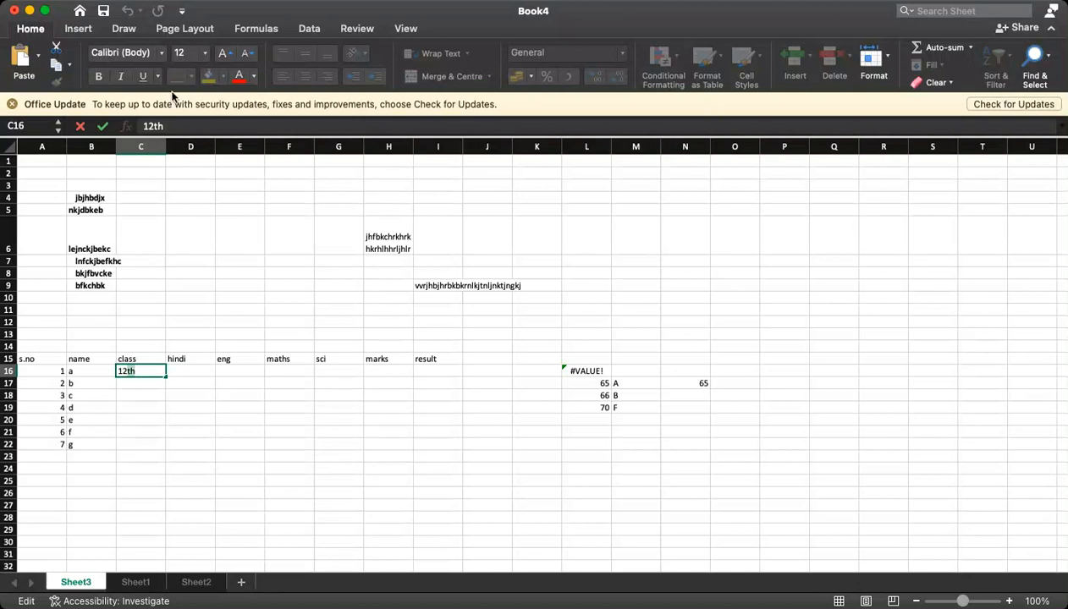
left_click(12, 104)
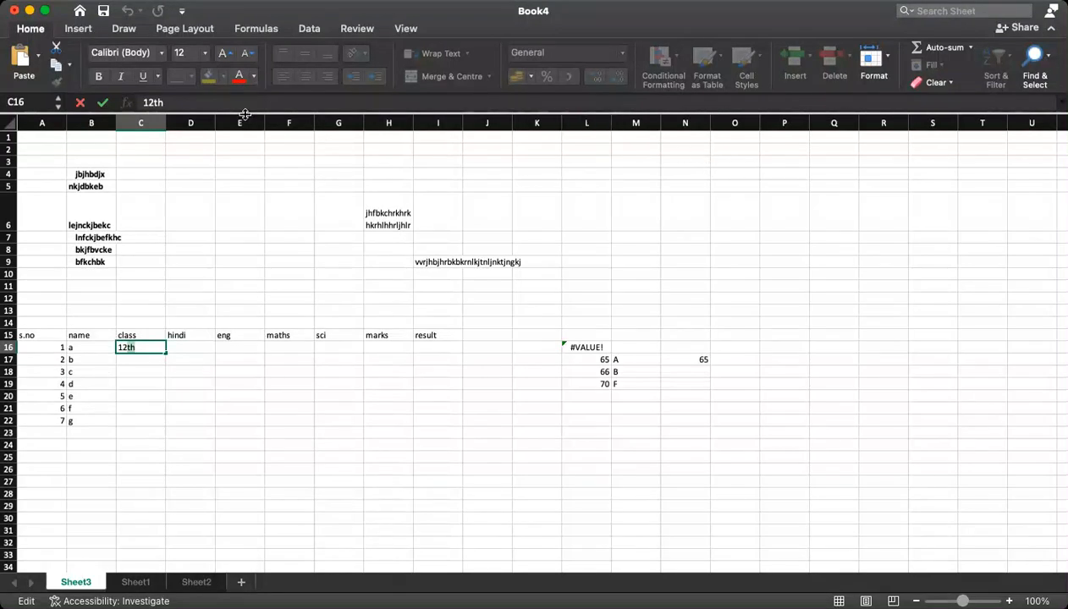
left_click(78, 28)
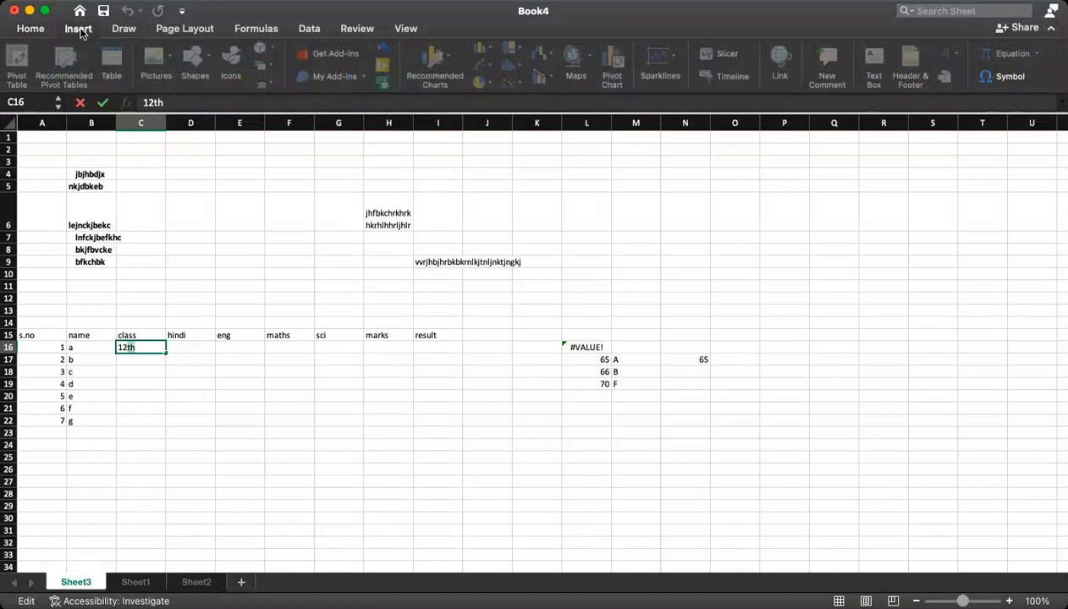
left_click(174, 383)
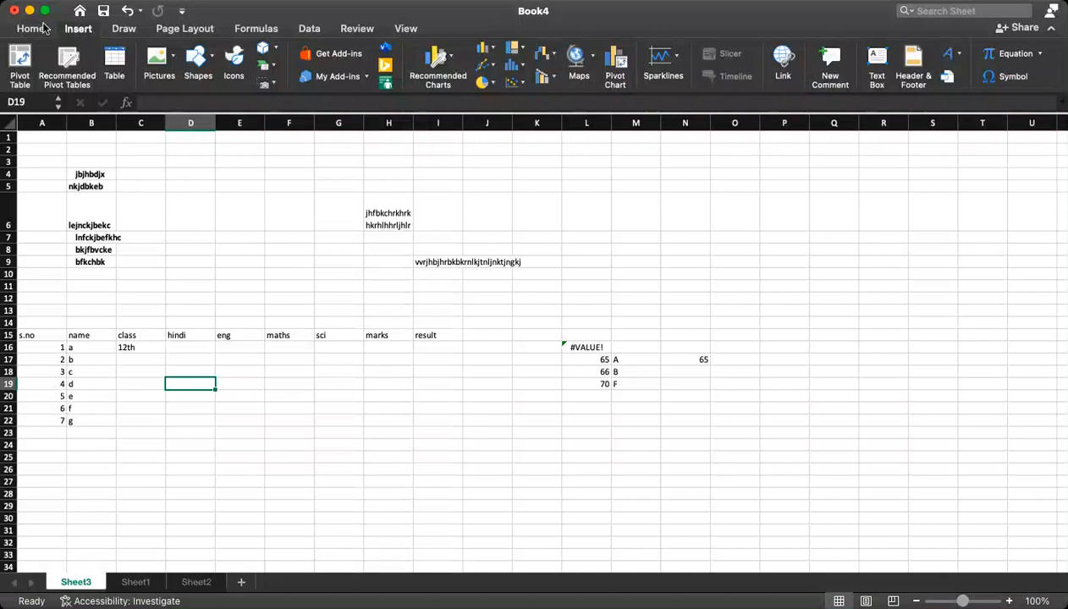
left_click(31, 29)
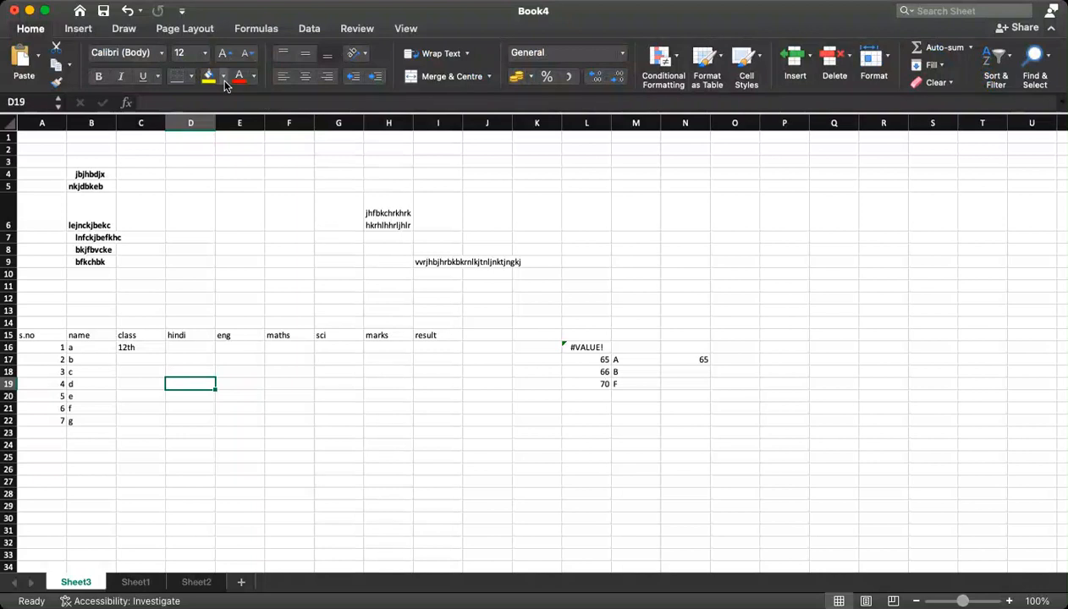
- Try to extend the class entry from C16 down to C22 as a fill series, and undo the fill
left_click(137, 348)
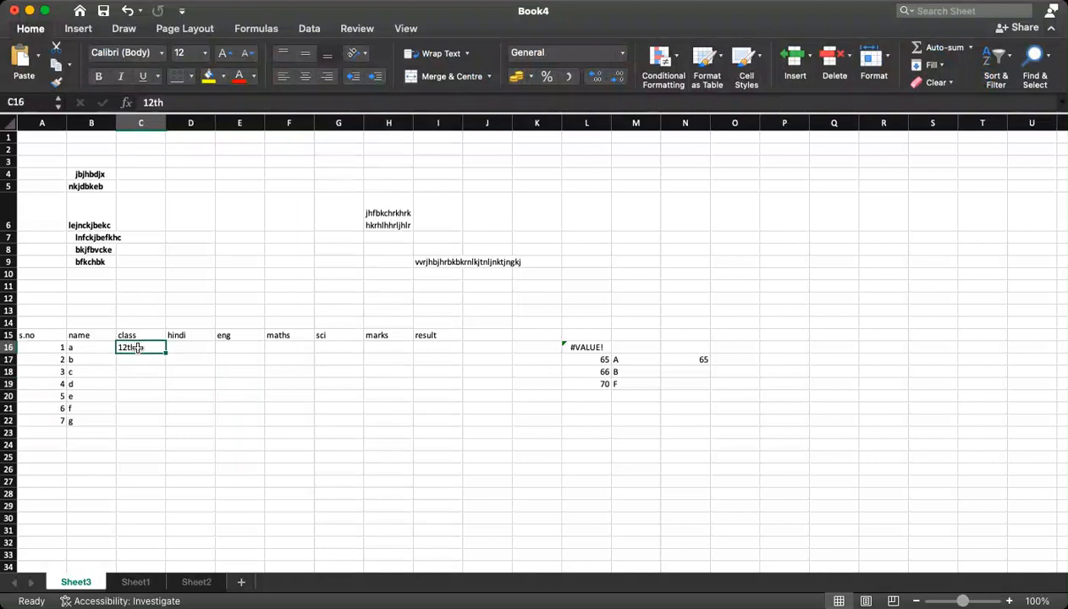
left_click_drag(166, 352, 166, 425)
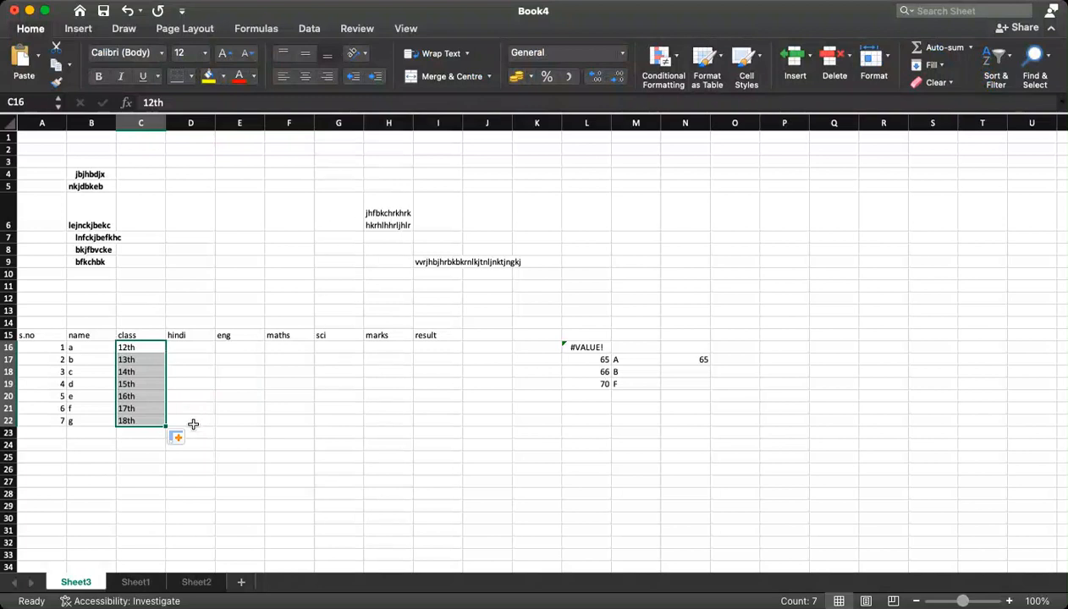
left_click(151, 347)
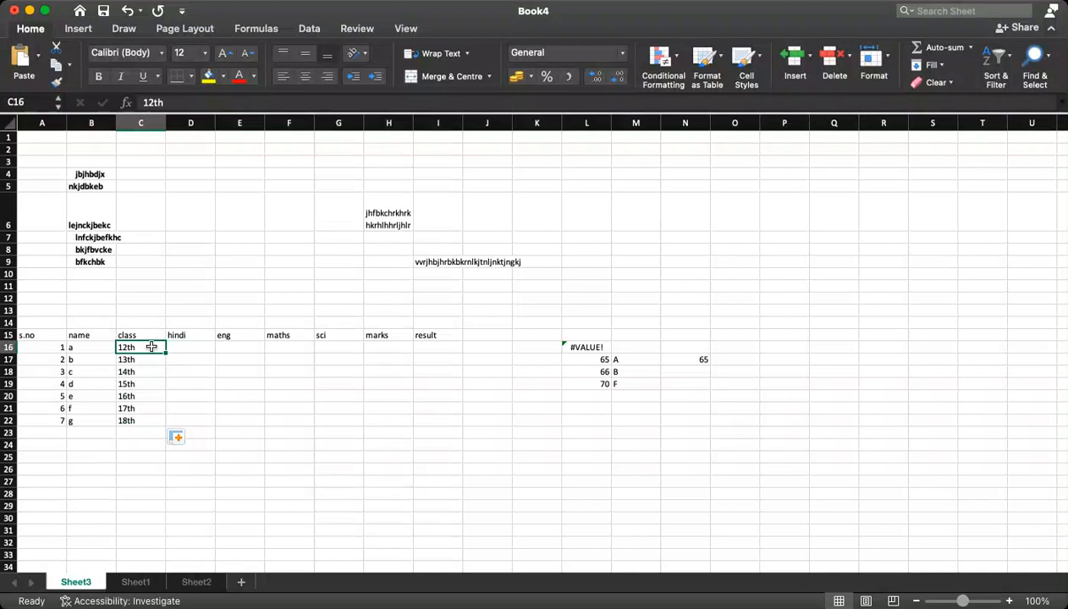
key("super+z")
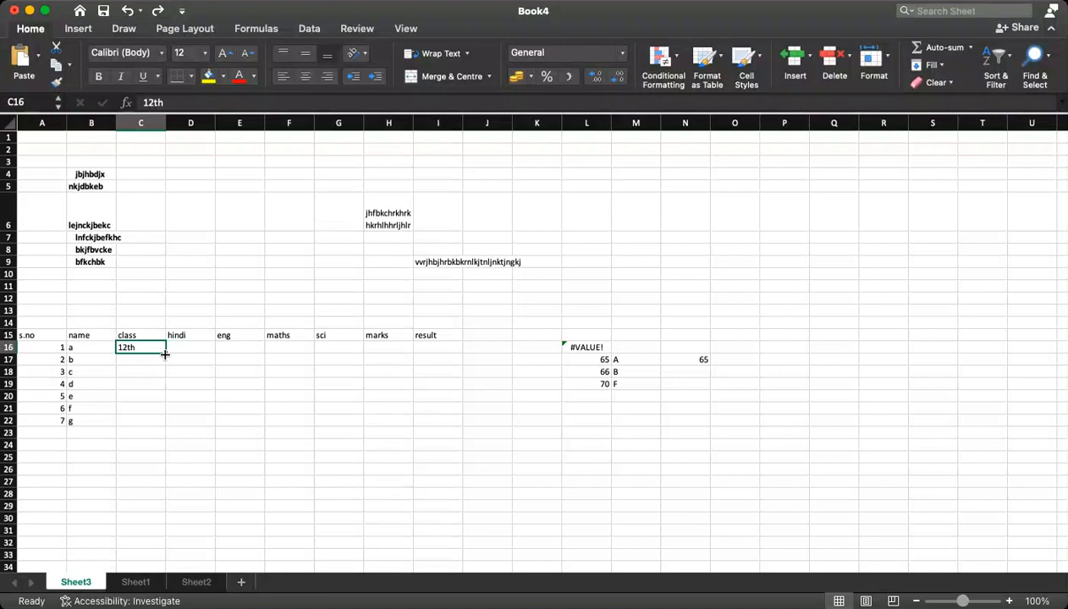
- Copy the class entry 12th from C16 and paste it unchanged into the cells down to C23
key("super+c")
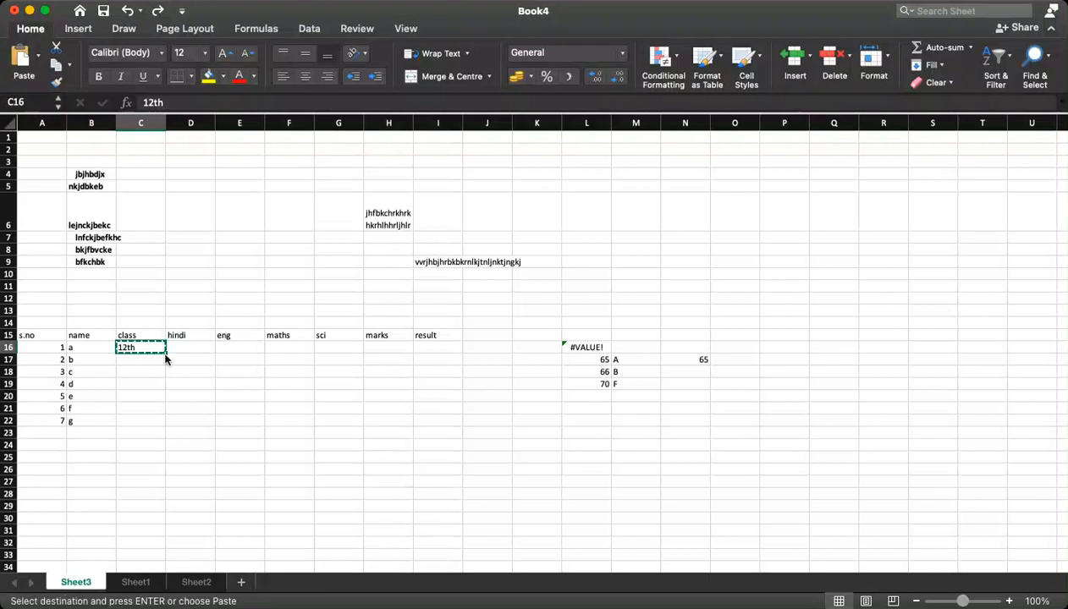
key("shift+Down")
key("shift+Down")
key("shift+Down")
key("shift+Down")
key("shift+Down")
key("shift+Down")
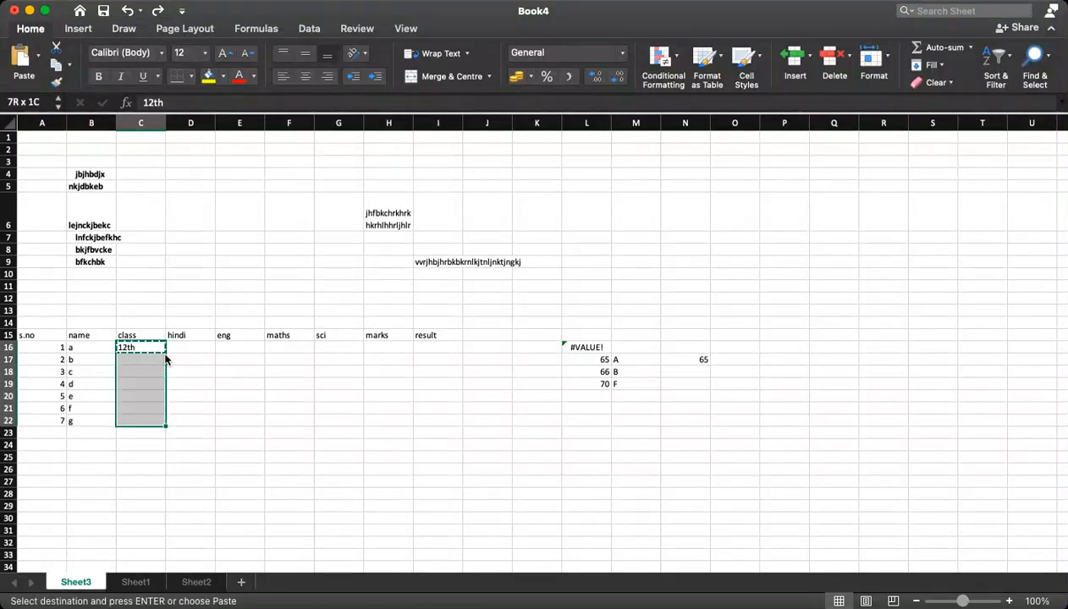
key("shift+Down")
key("super+v")
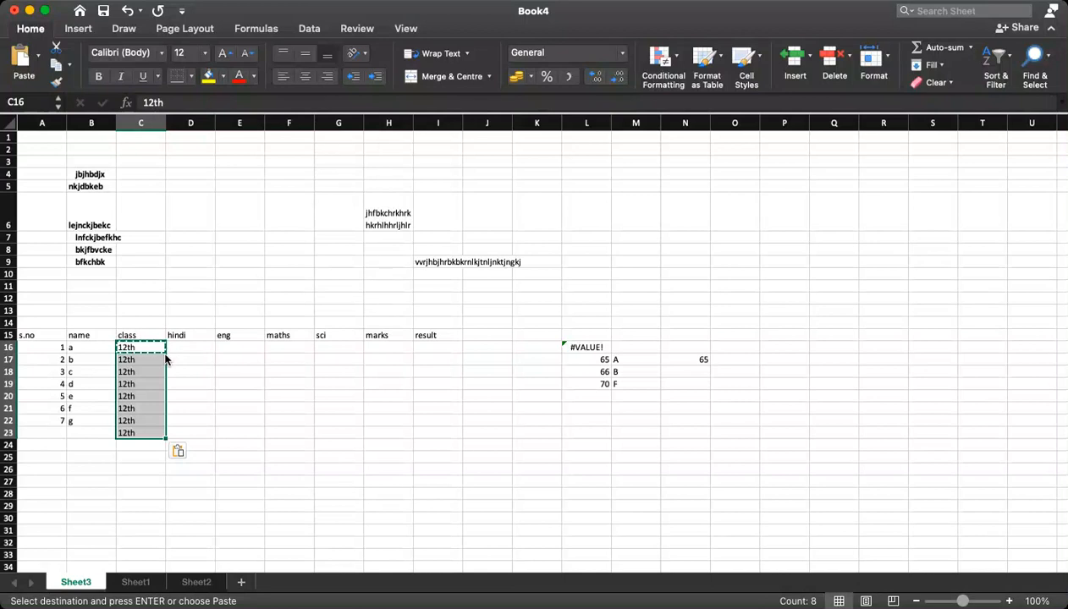
- Enter the first student's hindi, eng, maths and sci marks in row 16 as 23, 45, 67 and 67
key("Right")
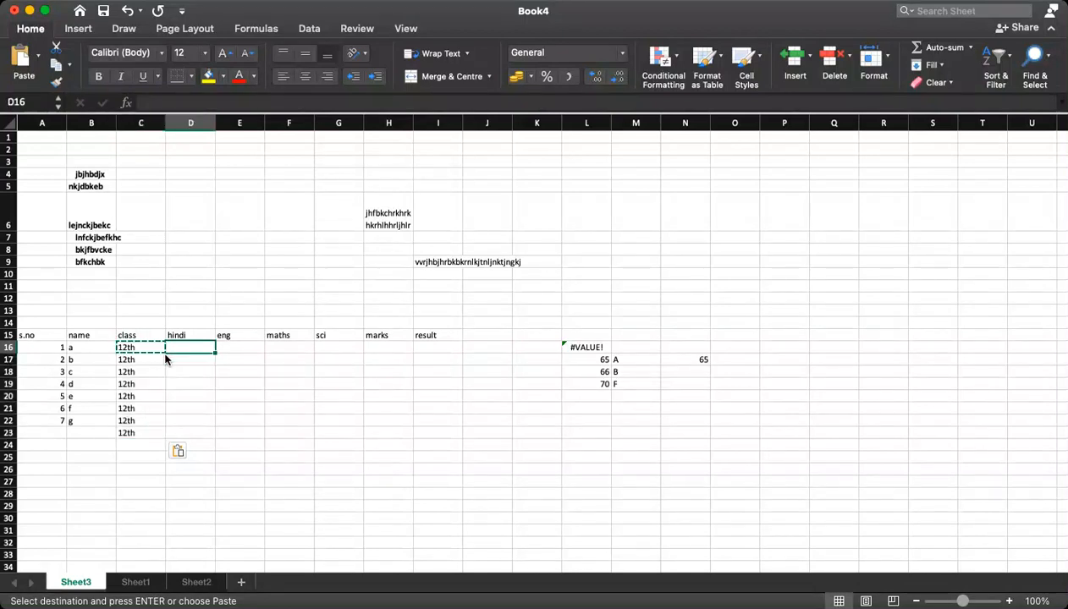
type("23")
key("Tab")
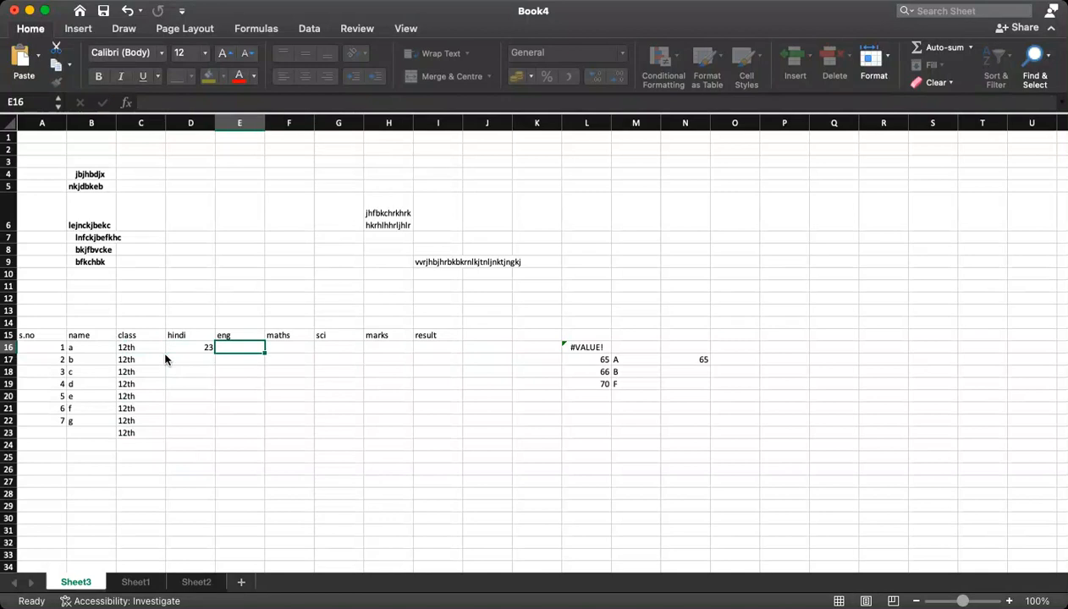
type("45")
key("Tab")
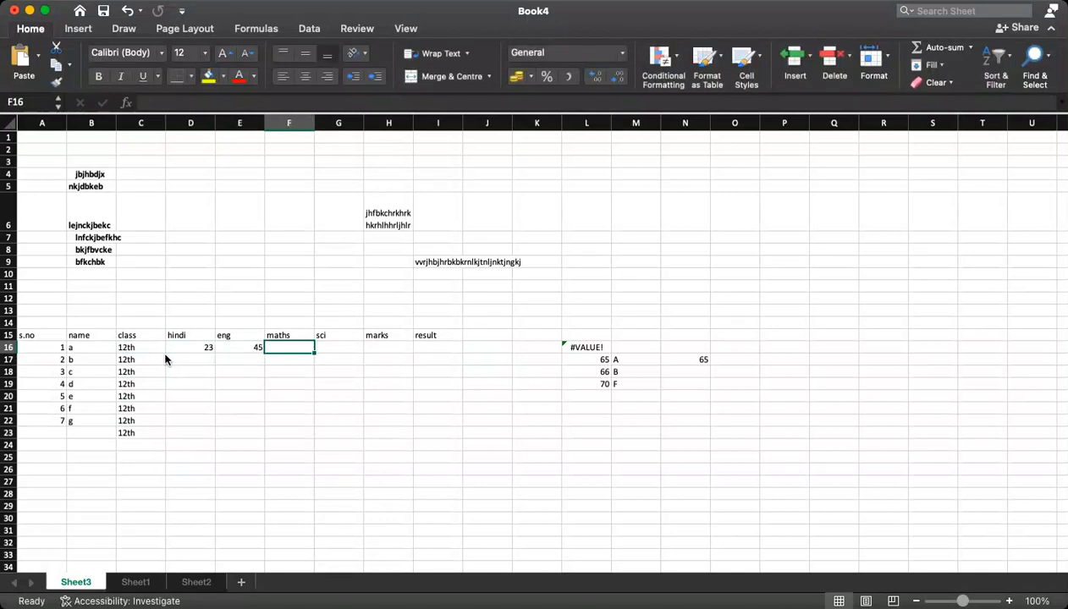
type("67")
key("Tab")
type("67")
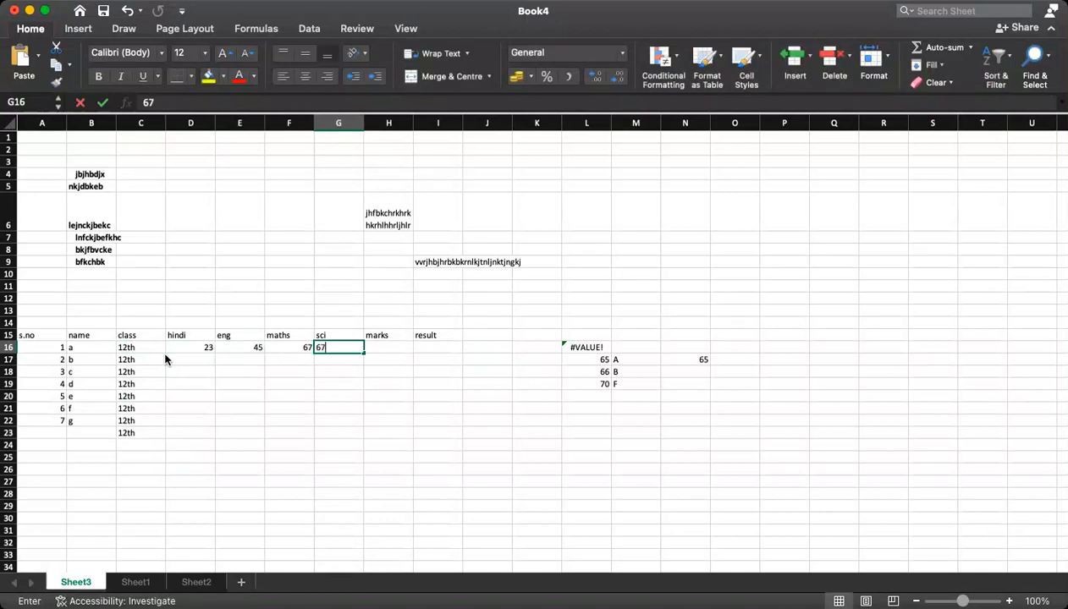
key("Left")
- Enter the second student's hindi, eng, maths and sci marks in row 17 as 45, 45, 45 and 34
key("Left")
key("Left")
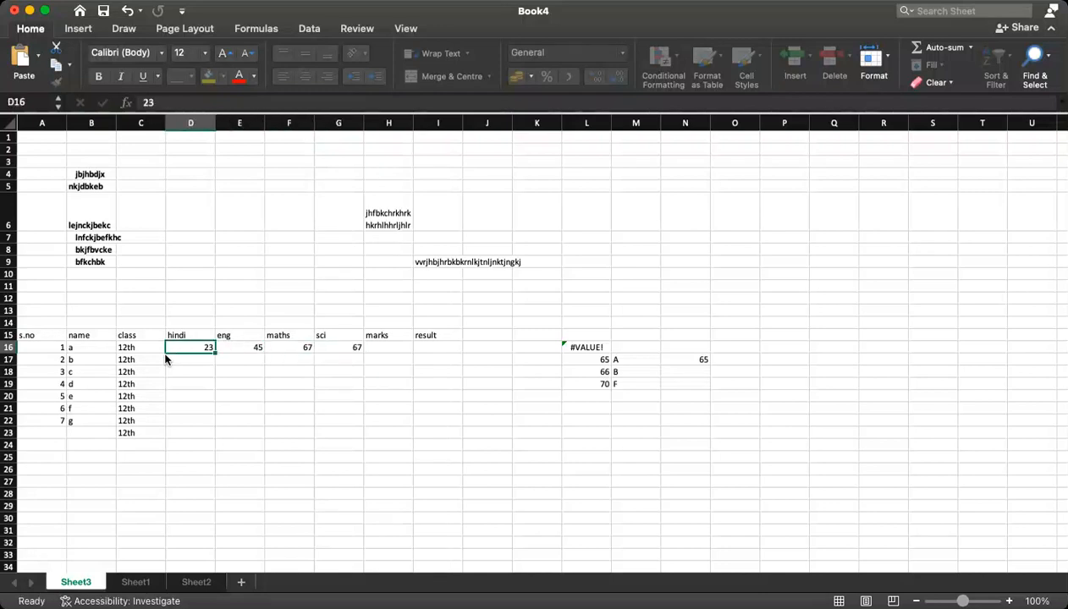
left_click(164, 359)
left_click(166, 359)
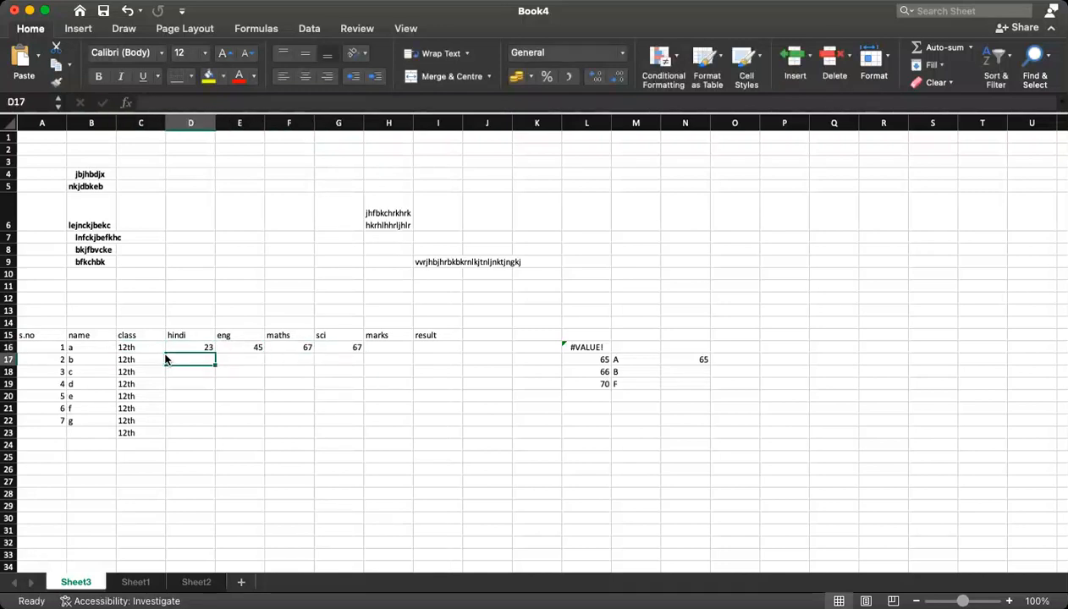
type("45")
key("Tab")
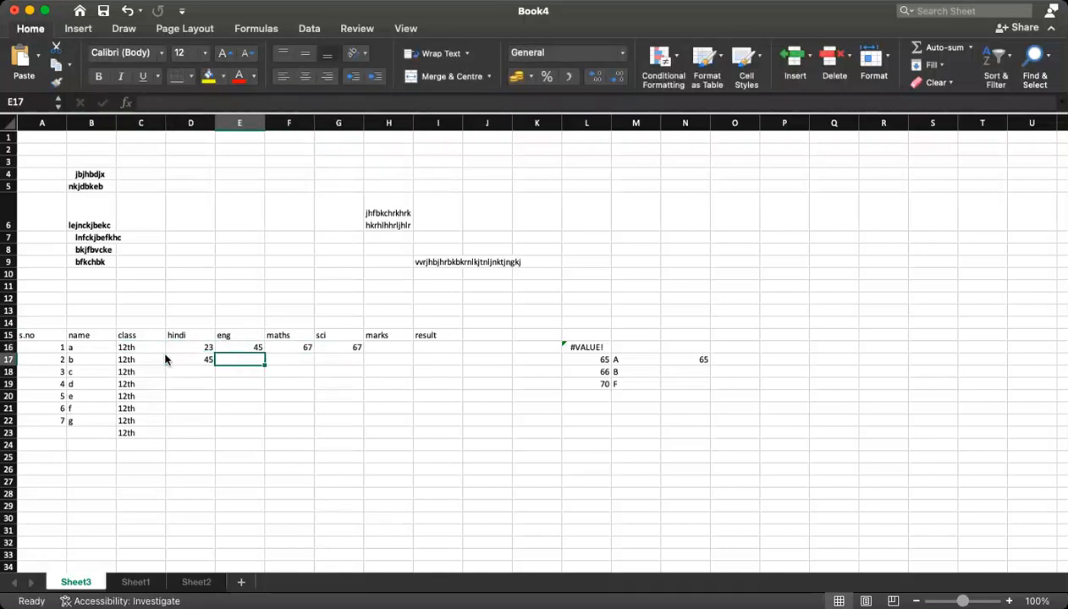
type("45")
key("Tab")
type("45")
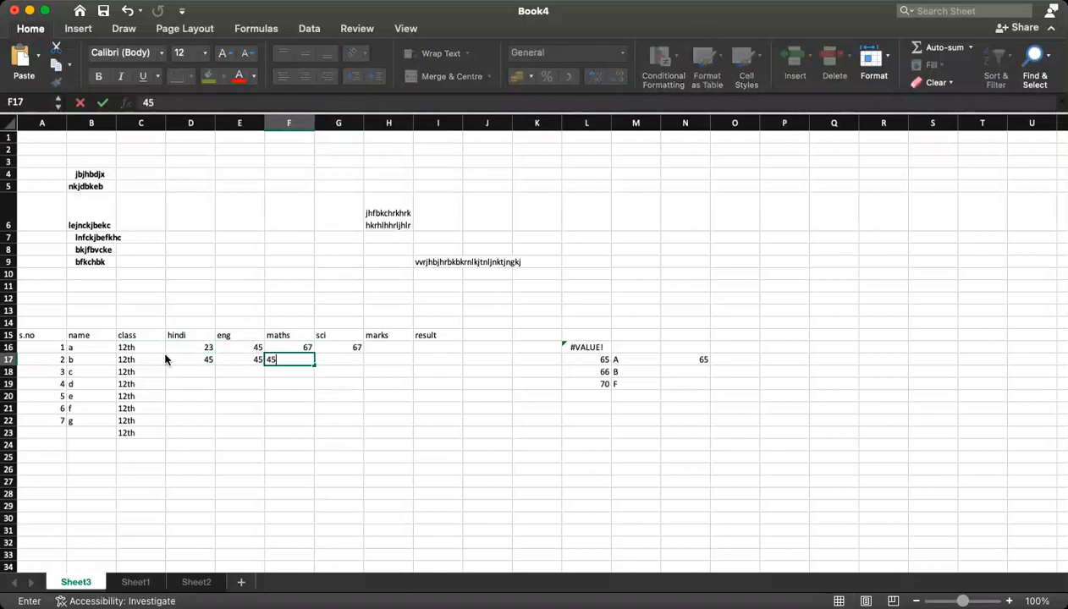
key("Tab")
type("34")
key("Tab")
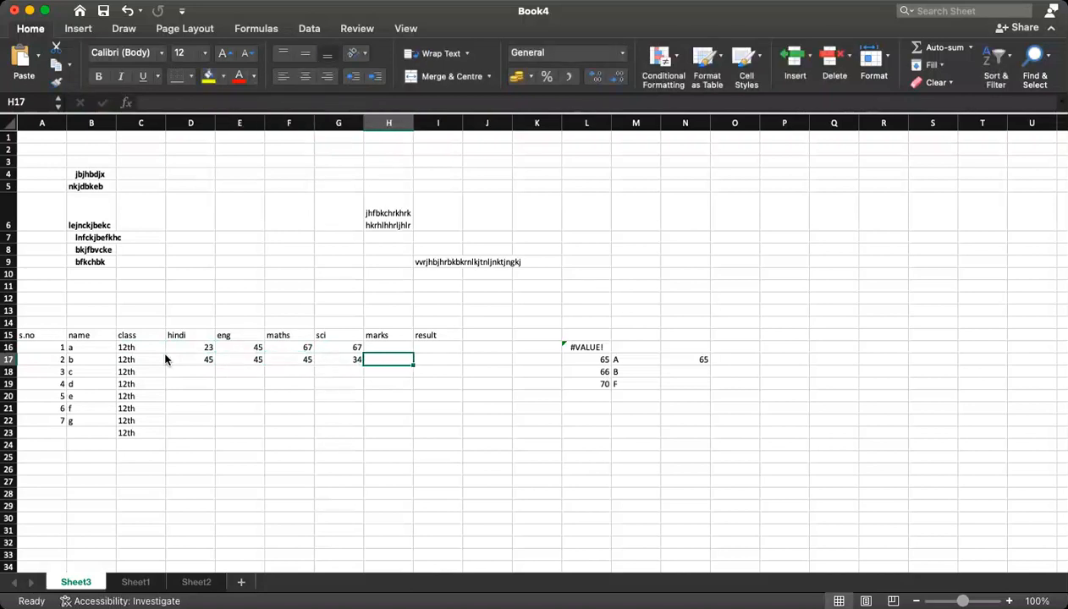
- Enter the third student's hindi, eng, maths and sci marks in row 18 as 23, 34, 34 and 35
key("Down")
key("Left")
key("Left")
key("Left")
key("Left")
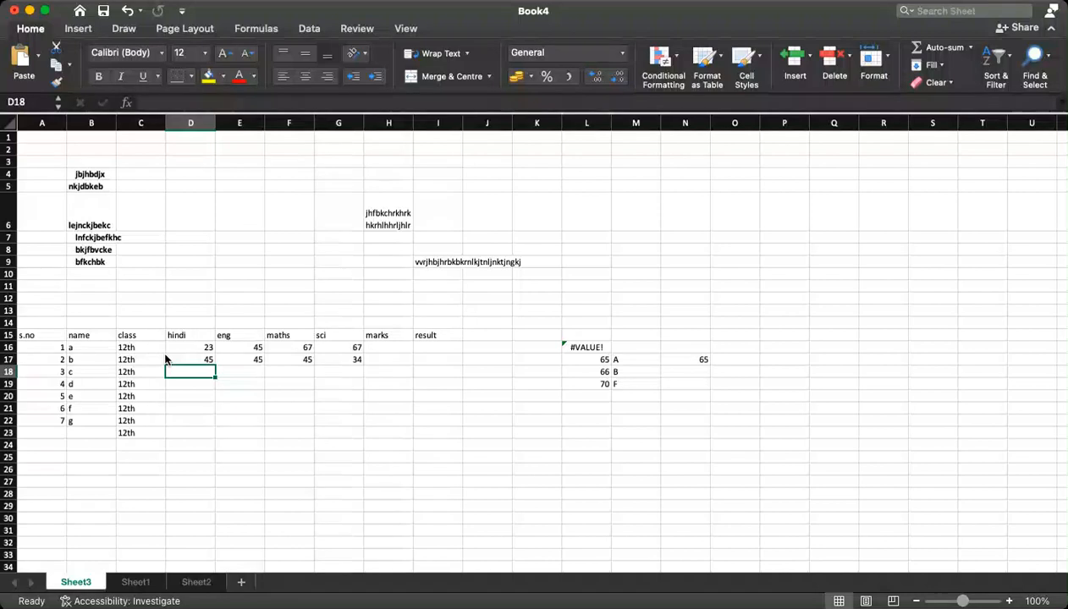
type("23")
key("Return")
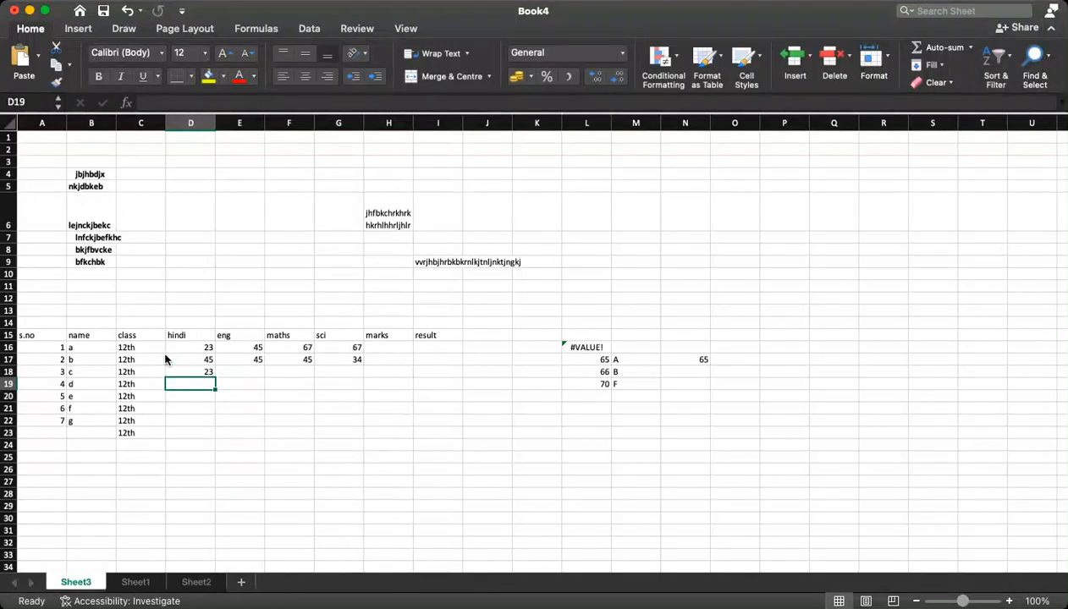
key("Right")
key("Up")
type("34")
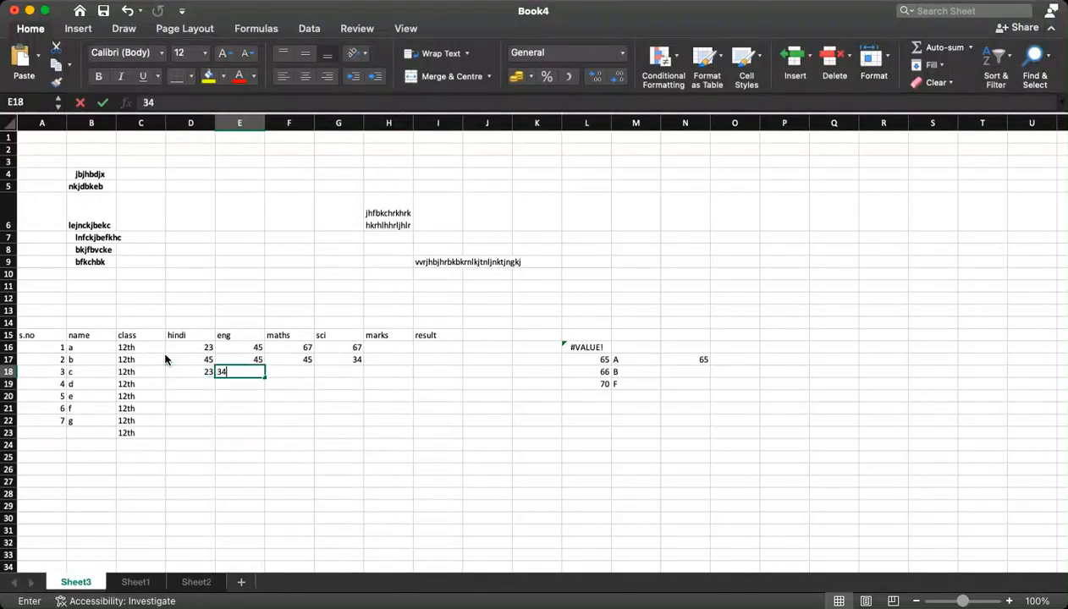
key("Tab")
type("34")
key("Tab")
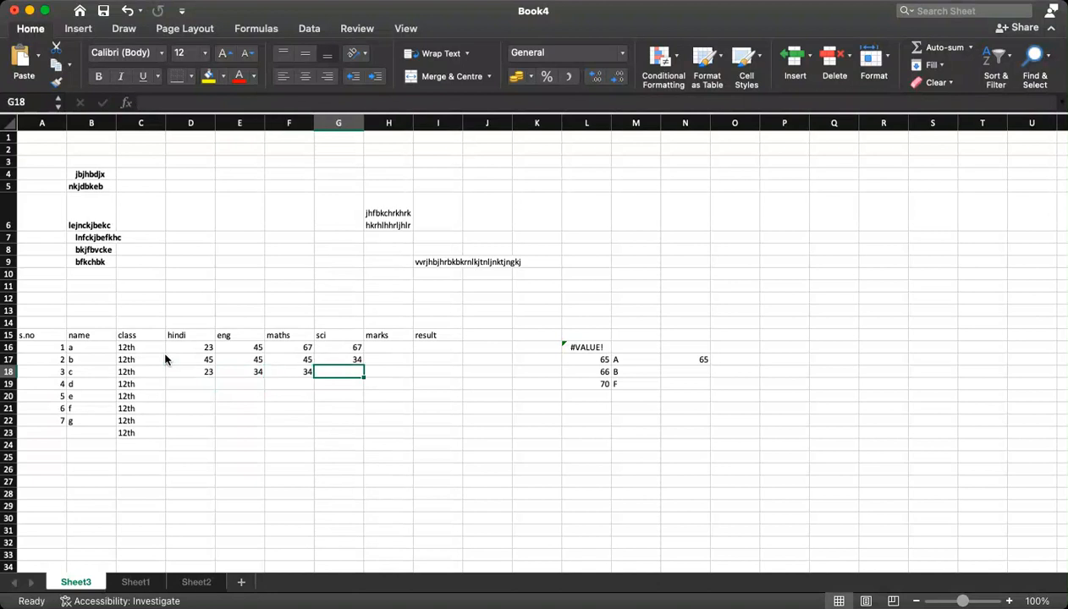
type("35")
key("Return")
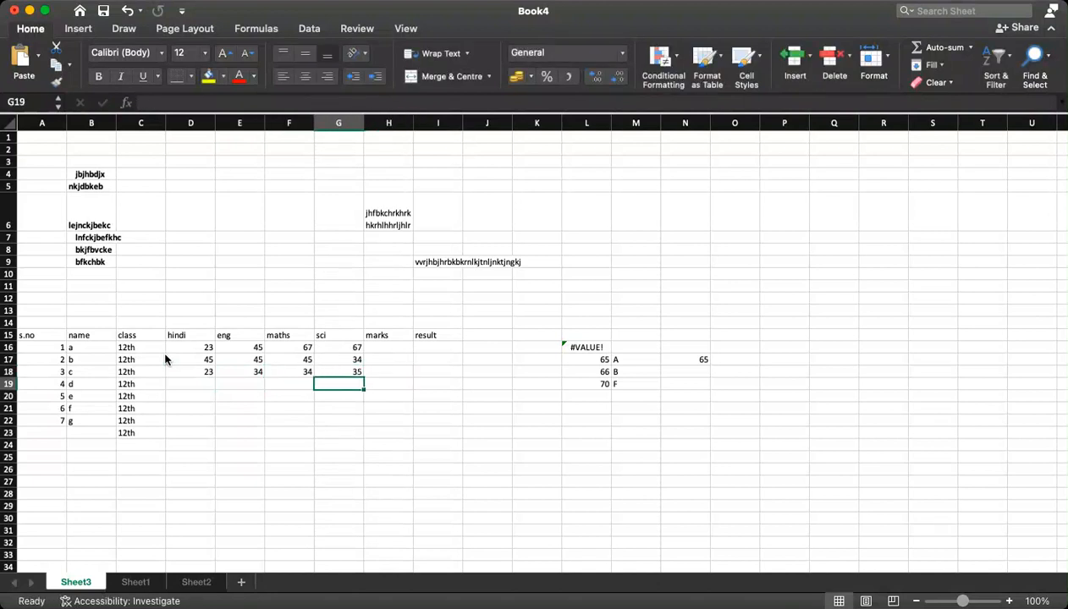
- Enter the fourth student's hindi, eng, maths and sci marks in row 19 as 34, 35, 34 and 76
key("Left")
key("Left")
key("Left")
type("34")
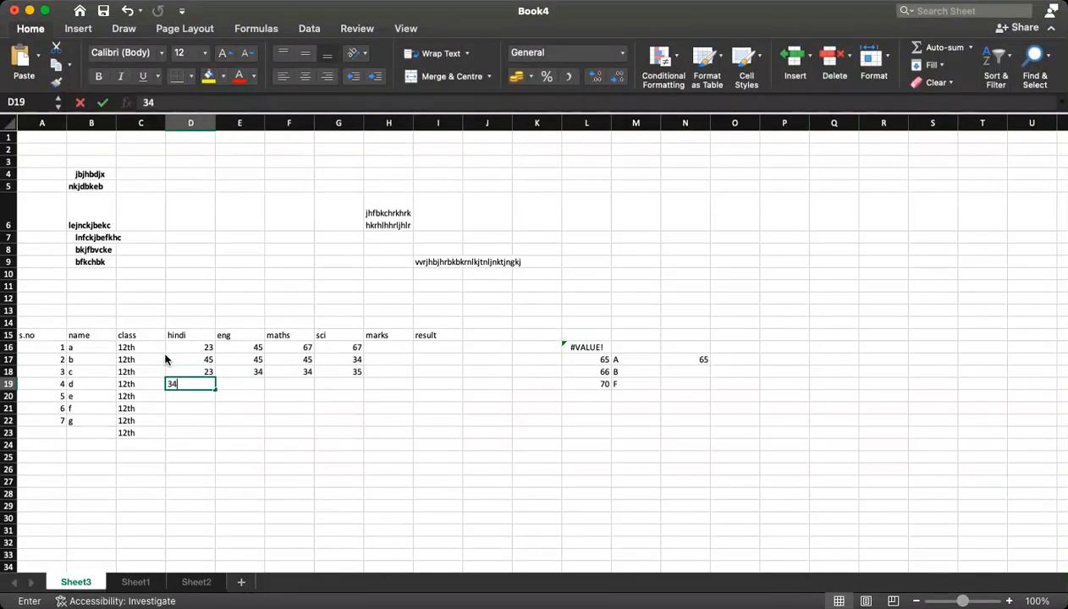
key("Tab")
type("35")
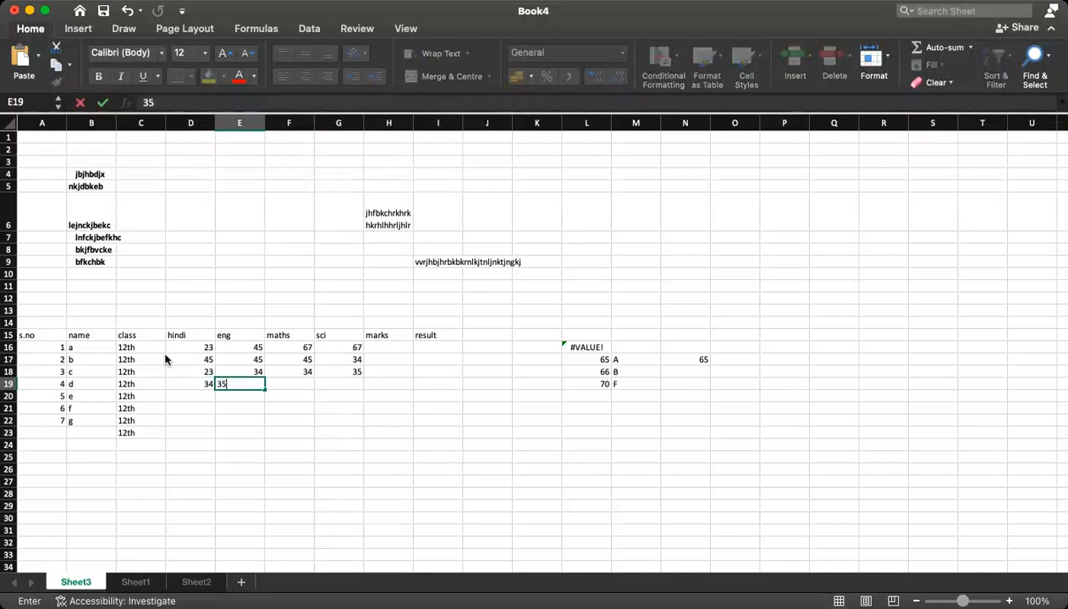
key("Tab")
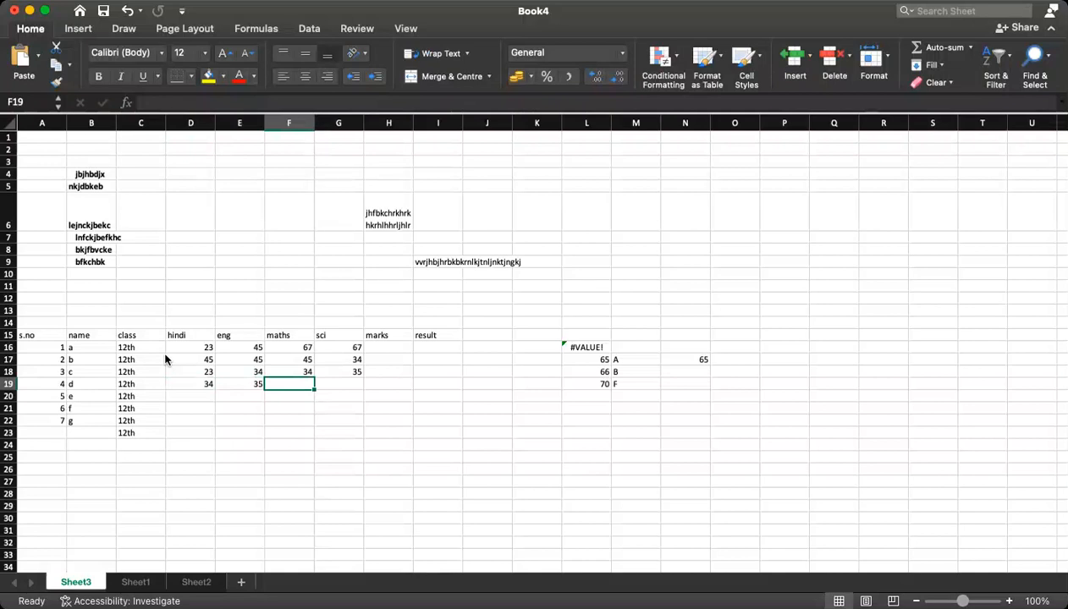
type("34")
key("Tab")
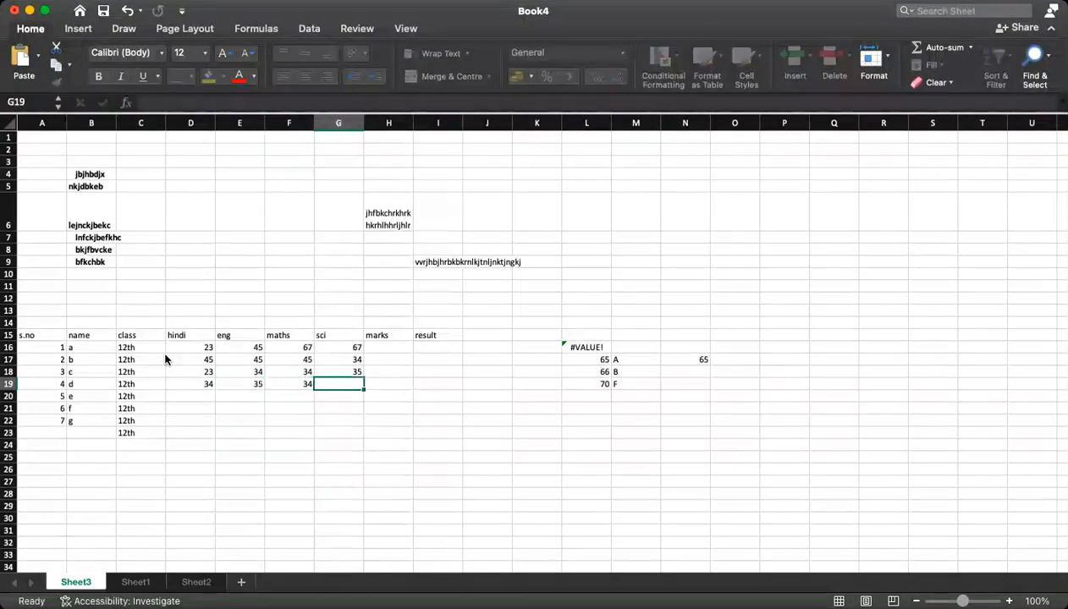
type("76")
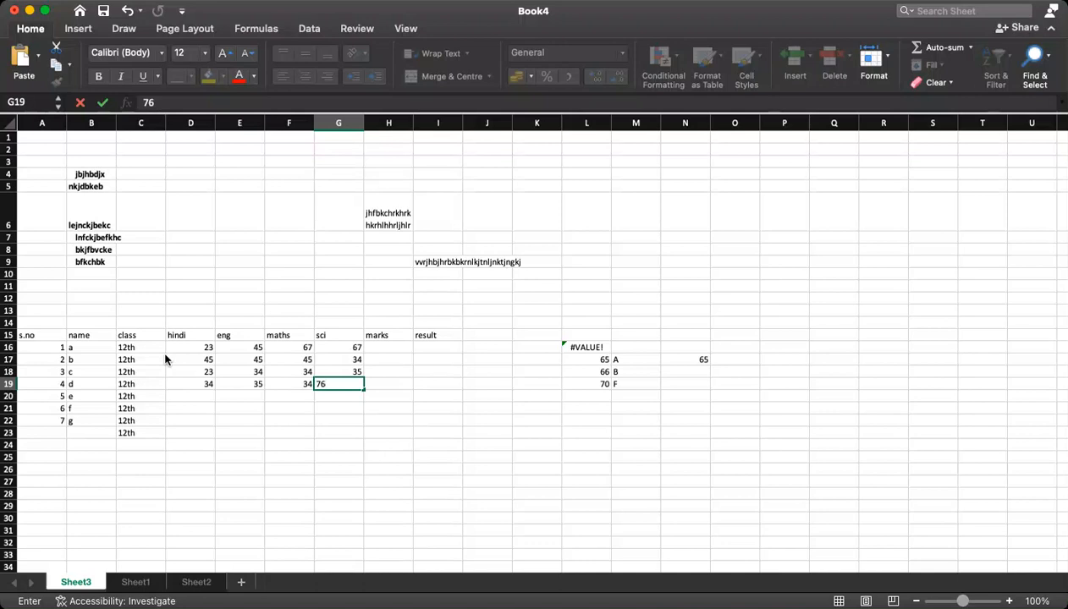
- Enter the fifth student's hindi, eng, maths and sci marks in row 20 as 67, 68, 34 and 56
key("Left")
key("Left")
key("Left")
key("Down")
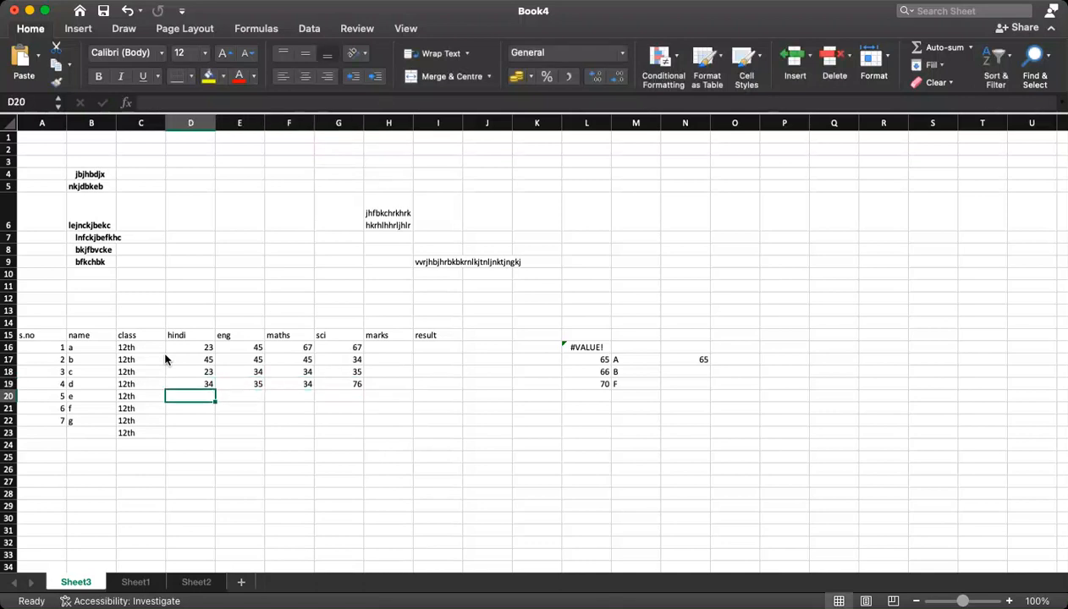
type("67")
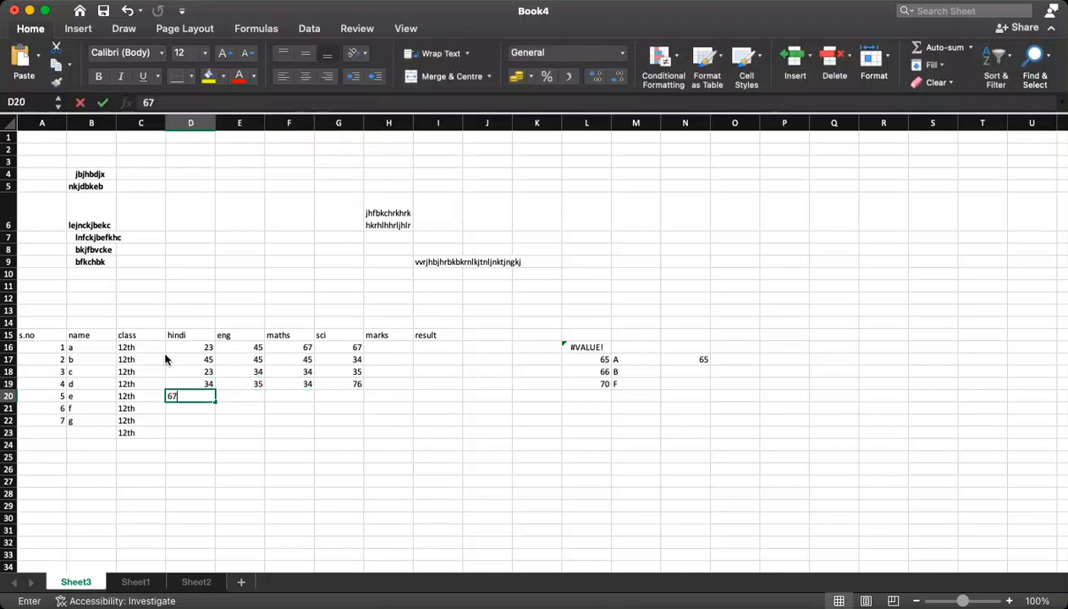
key("Tab")
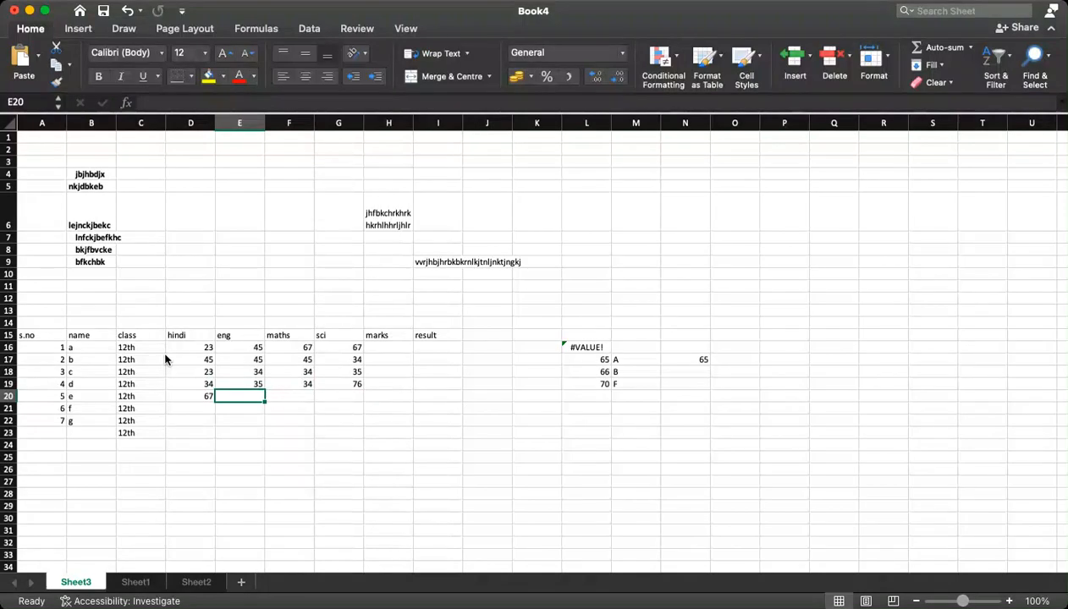
type("68")
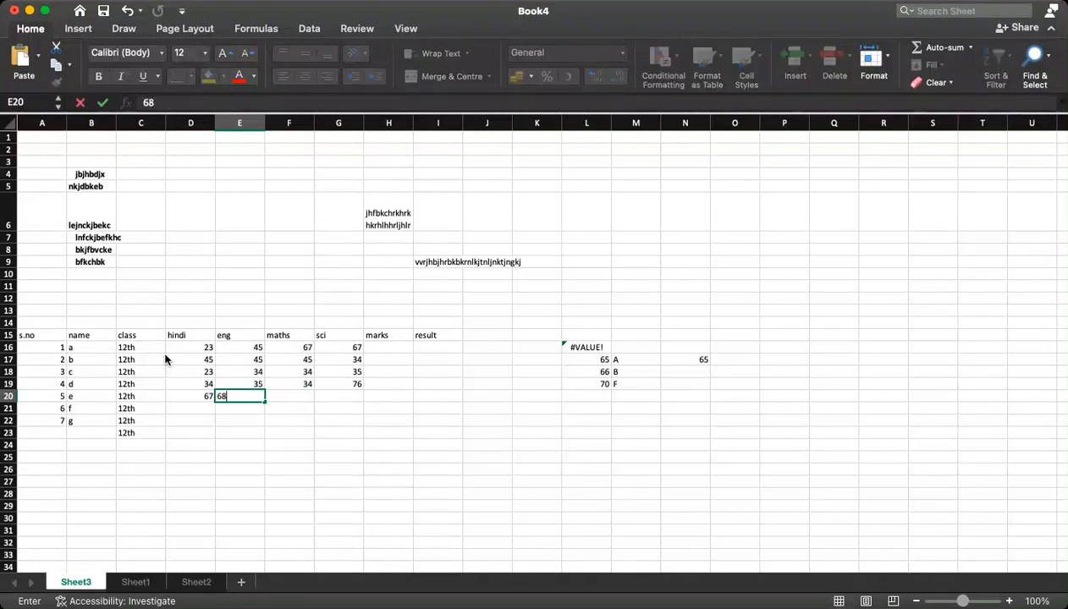
key("Tab")
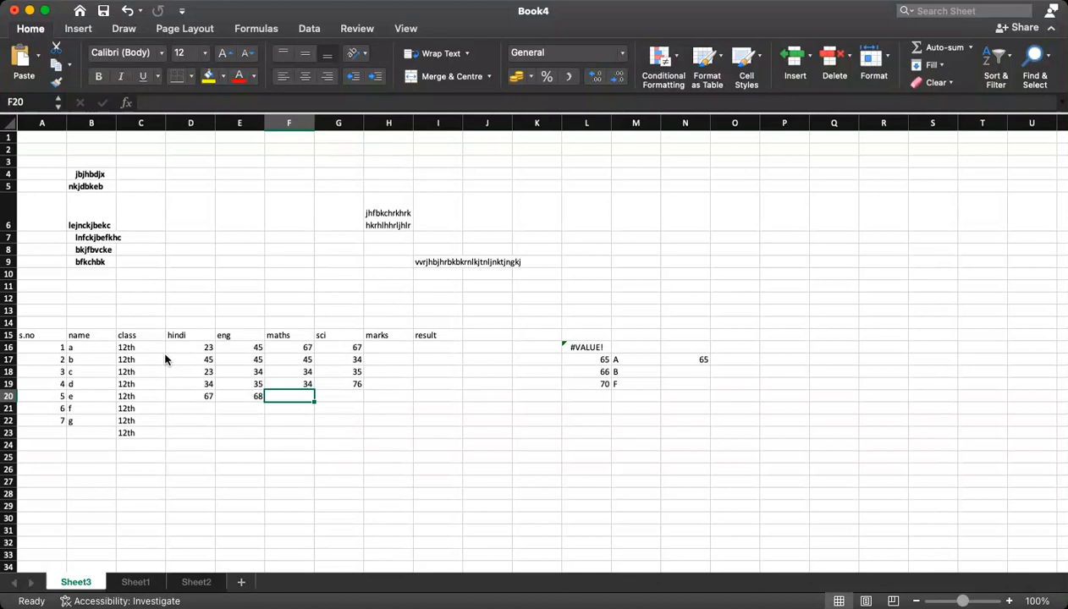
type("34")
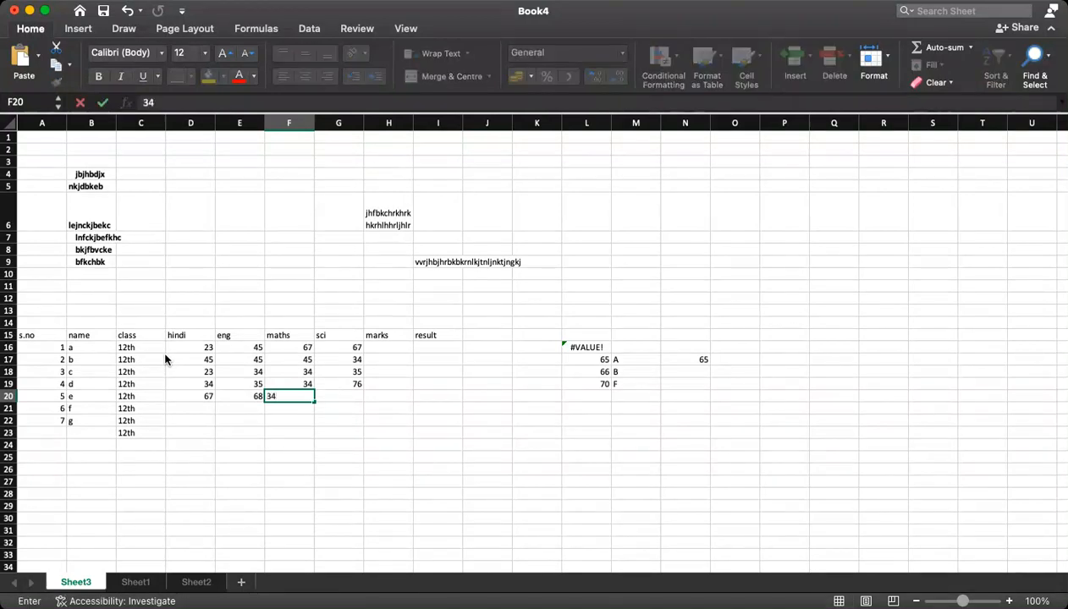
key("Tab")
type("56")
key("Tab")
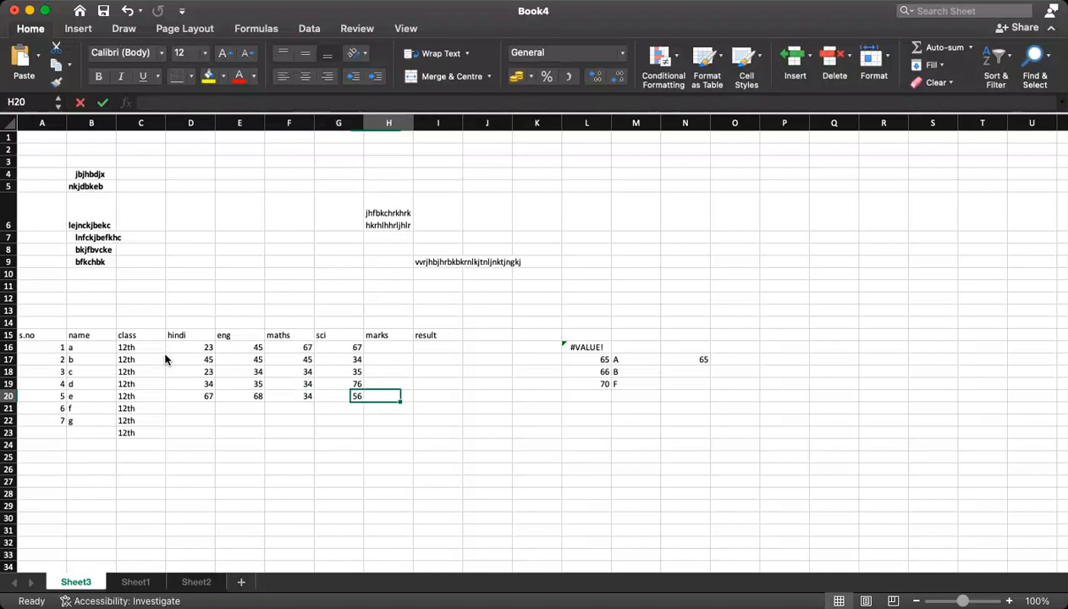
- Enter the sixth student's hindi, eng, maths and sci marks in row 21 as 34, 45, 45 and 34
key("Left")
key("Left")
key("Left")
key("Left")
key("Down")
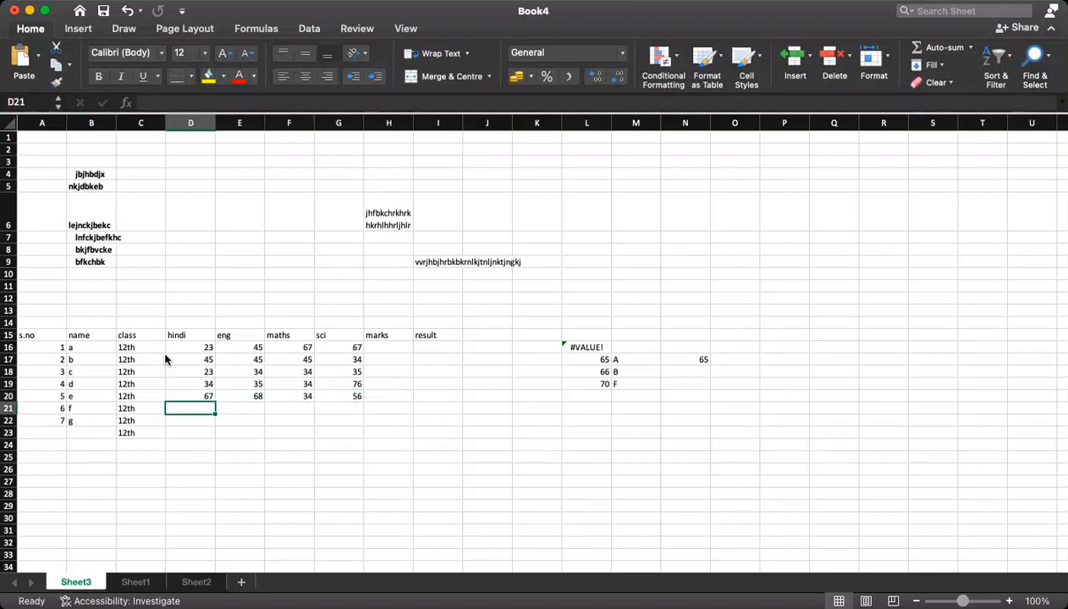
type("34")
key("Tab")
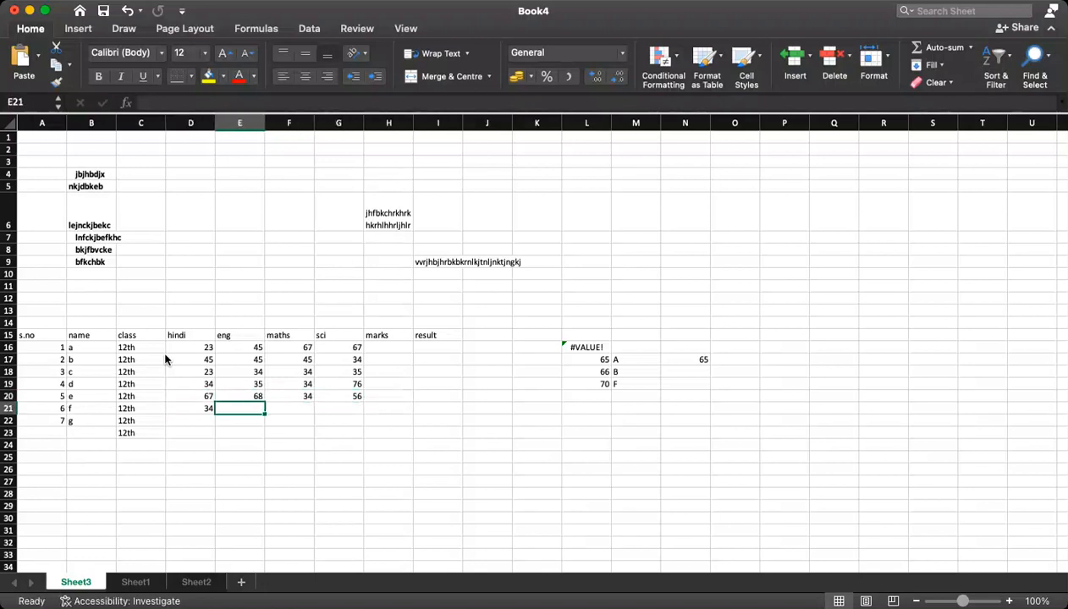
type("45")
key("Tab")
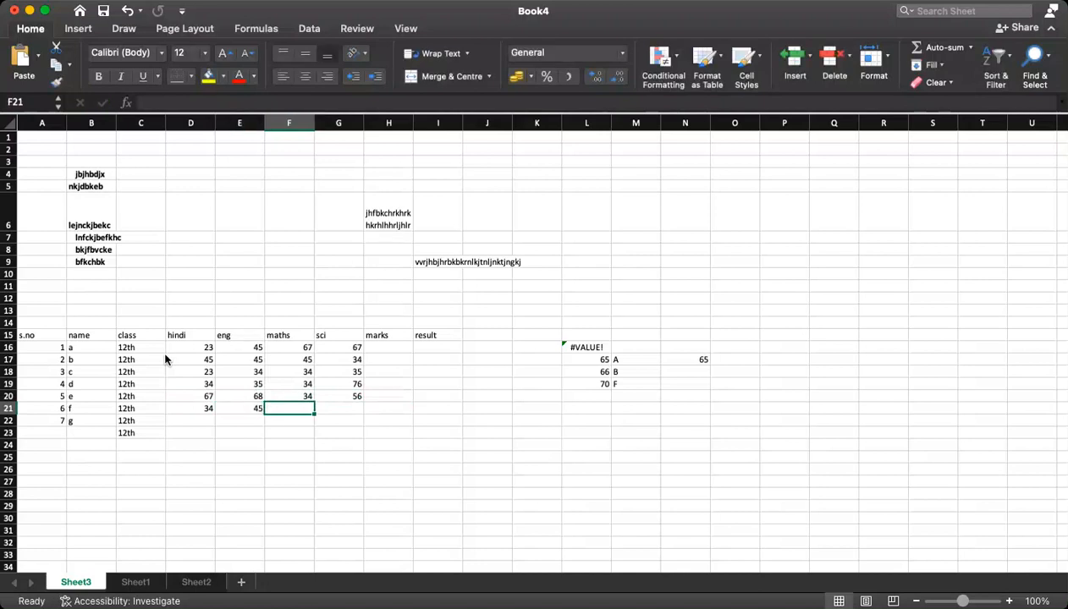
type("45")
key("Tab")
type("34")
key("Tab")
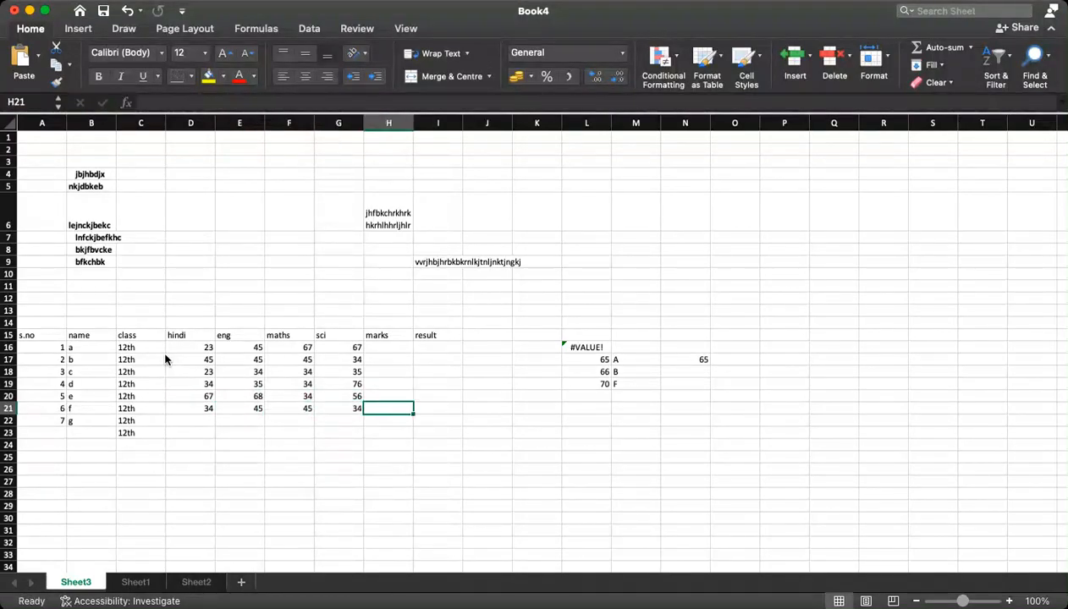
- Remove the surplus 12th from C23 and enter the seventh student's marks in row 22 as 34, 35, 46 and 46
left_click(130, 433)
key("super+z")
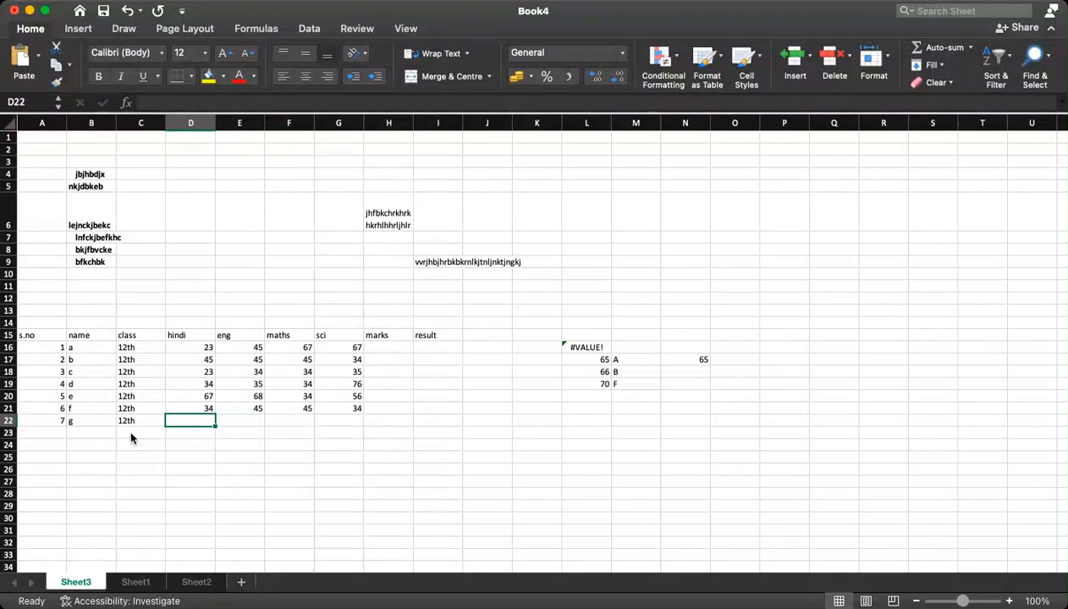
type("34")
key("Tab")
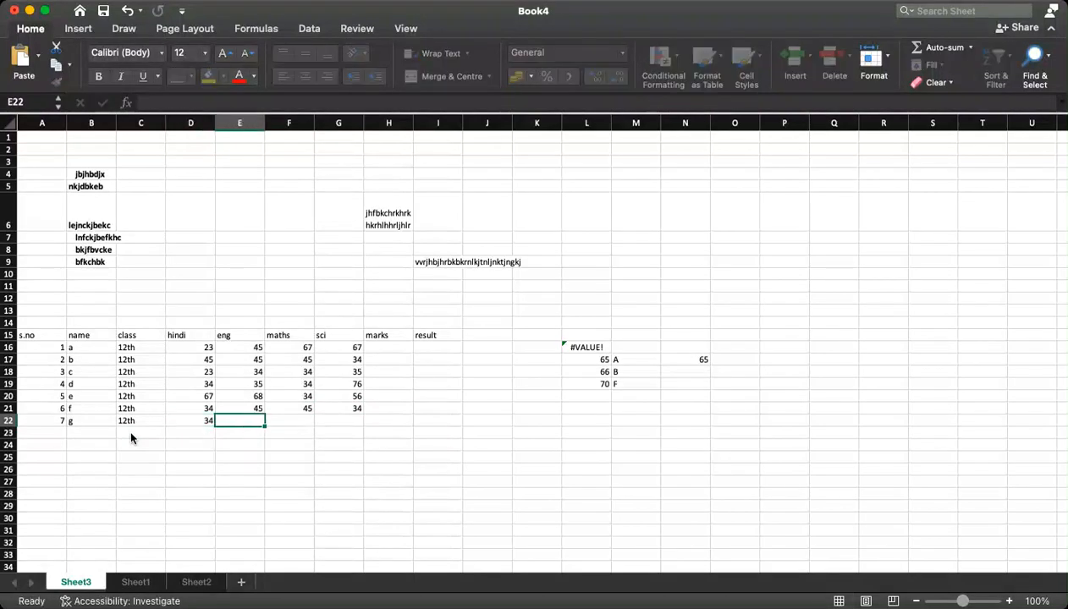
type("35")
key("Tab")
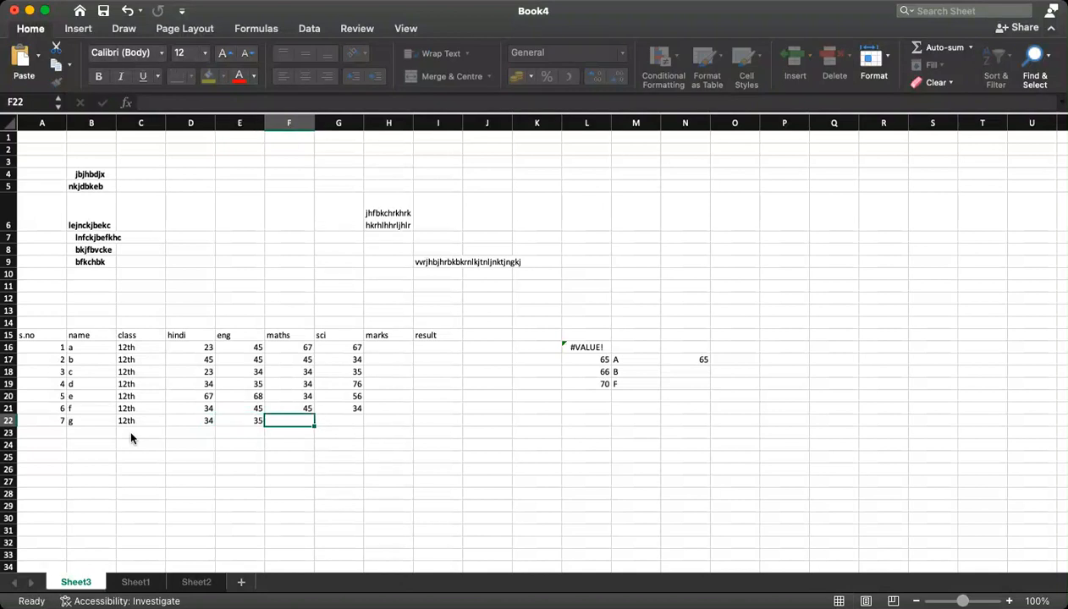
type("46")
key("Tab")
type("4")
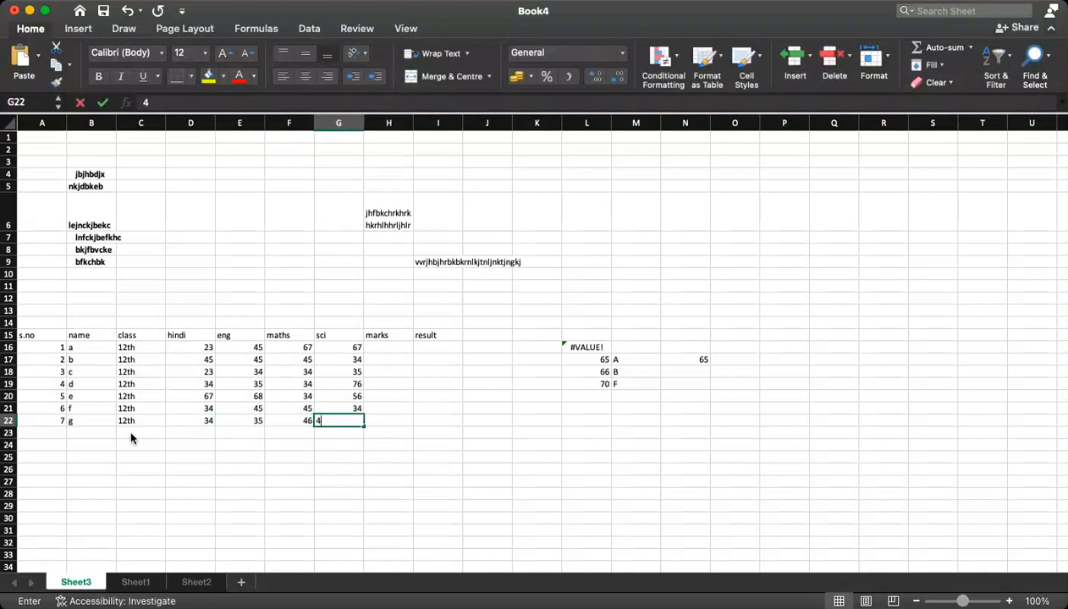
type("6")
key("Tab")
- Enter the formula =RANDBETWEEN(10,40) in the first student's marks cell, H16
key("Up")
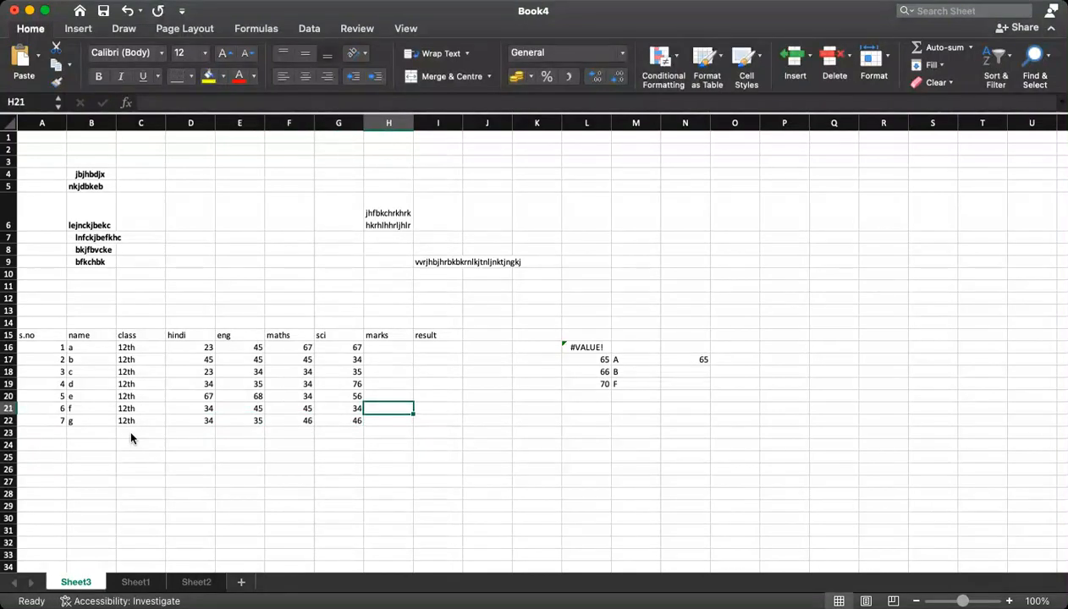
key("Up")
key("Up")
key("Up")
key("Up")
key("Up")
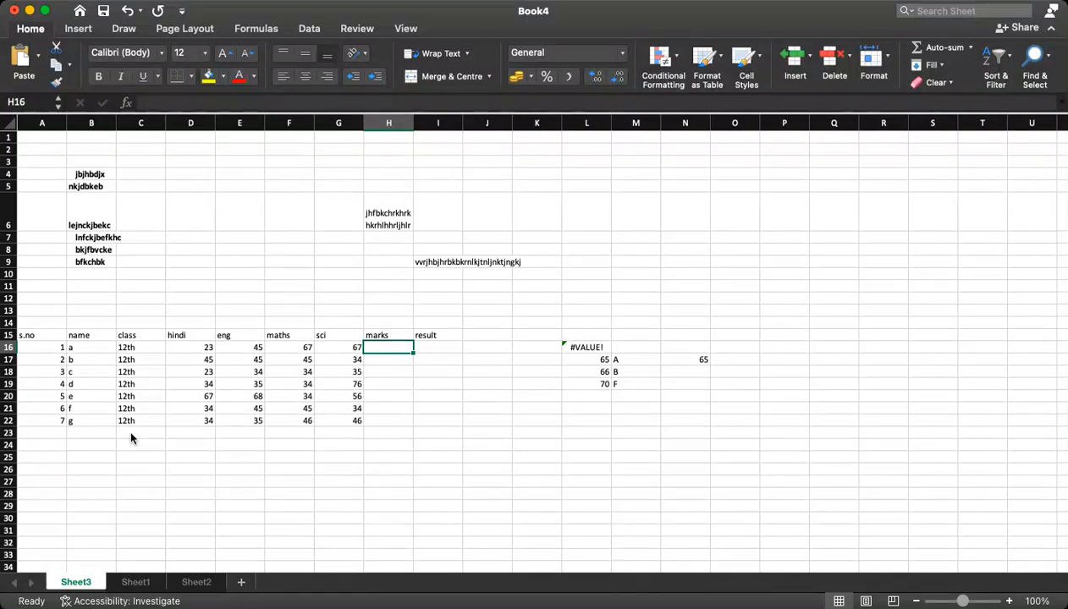
key("Left")
key("Right")
type("=rand")
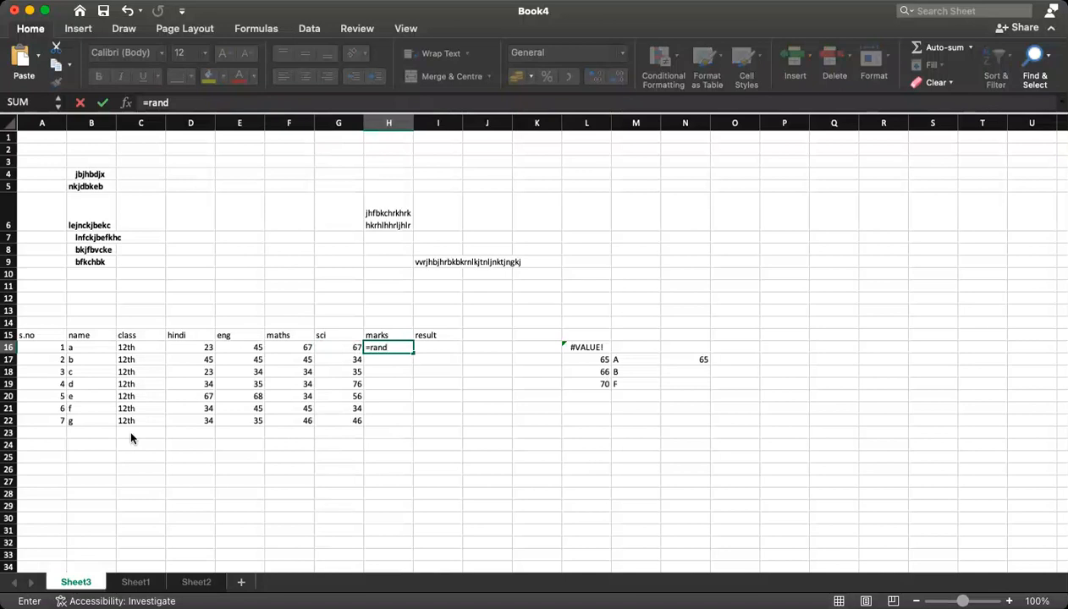
type("(")
key("BackSpace")
type("b")
key("Tab")
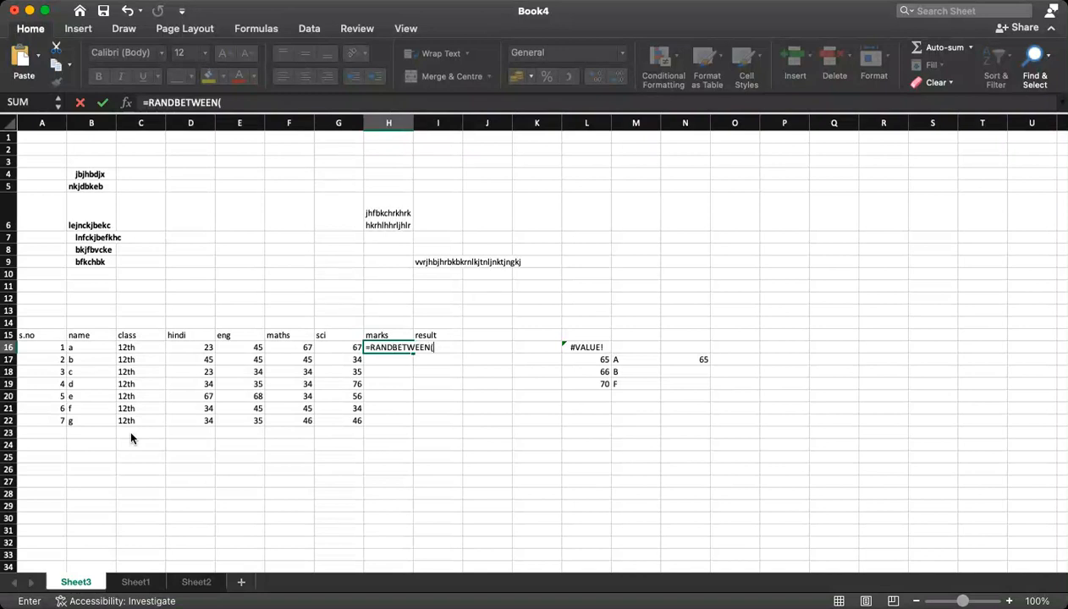
type("10,")
type("40)")
key("Return")
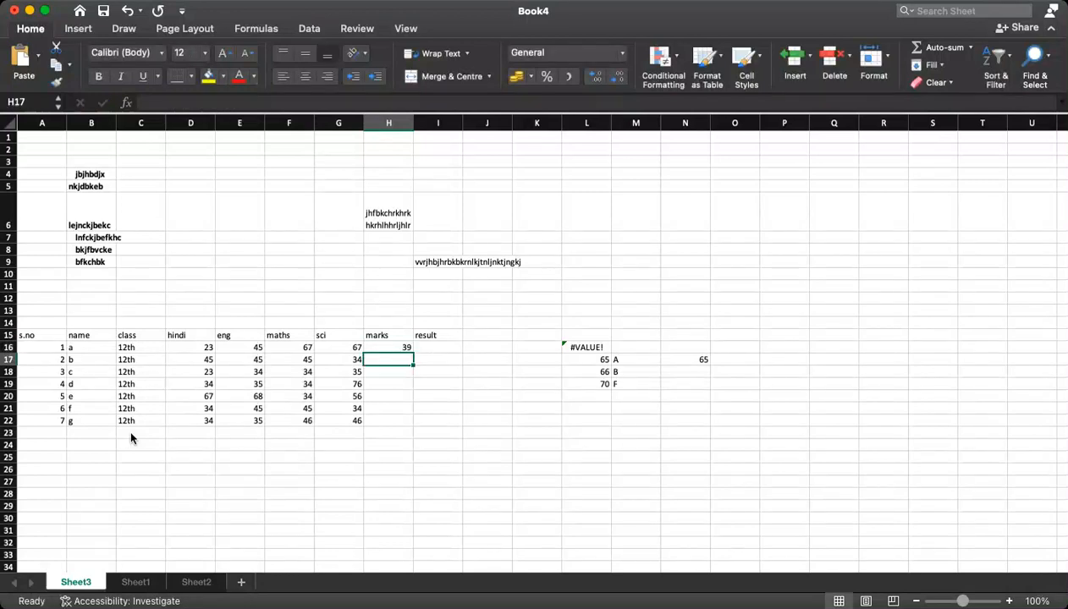
- Fill the RANDBETWEEN formula from H16 across the row to J16
left_click(395, 349)
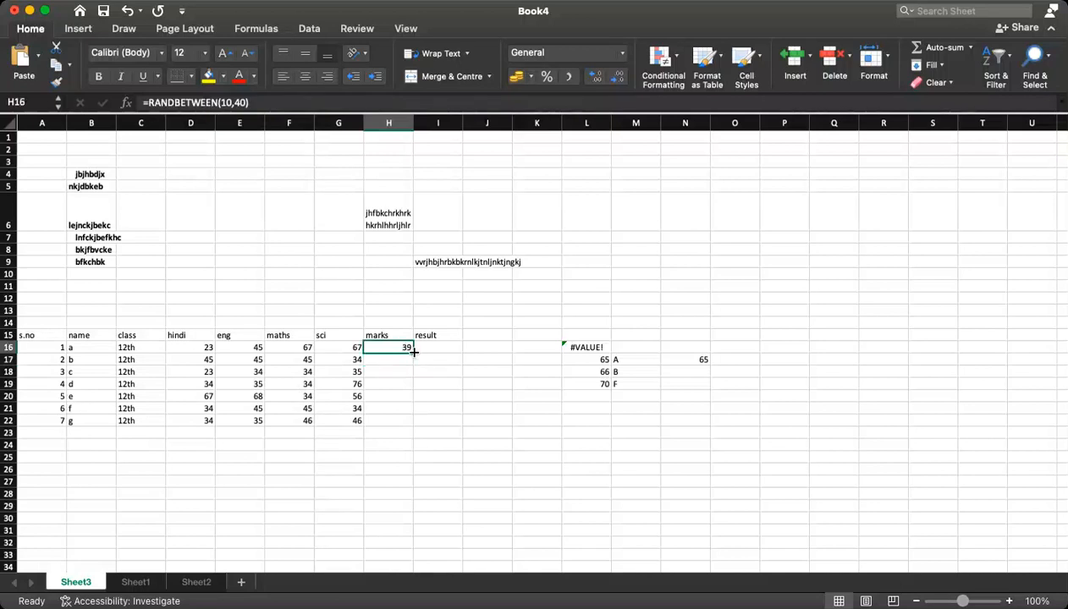
left_click_drag(414, 352, 521, 451)
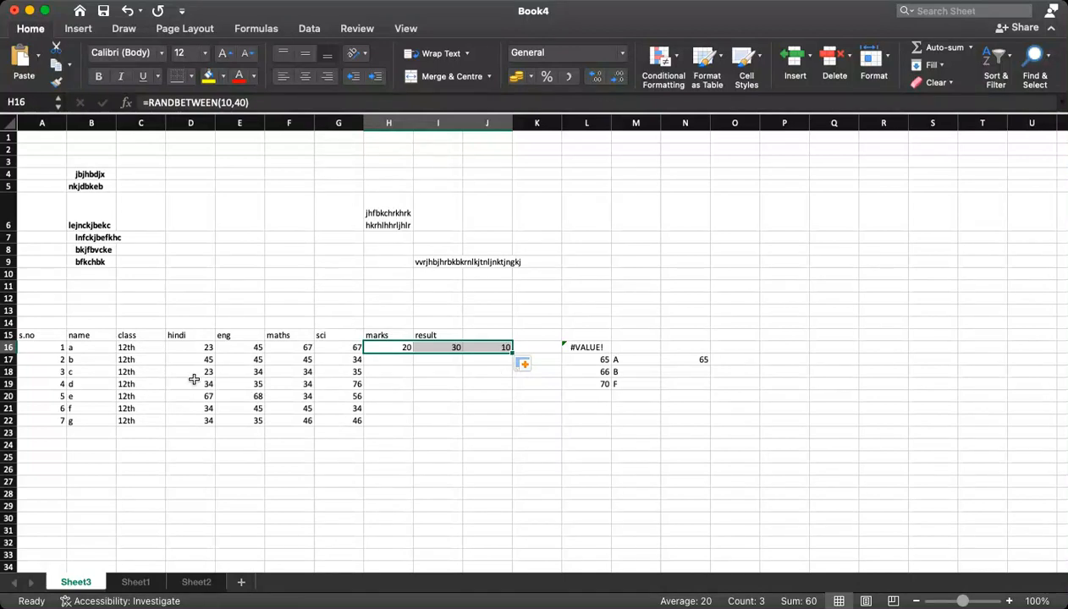
left_click(197, 351)
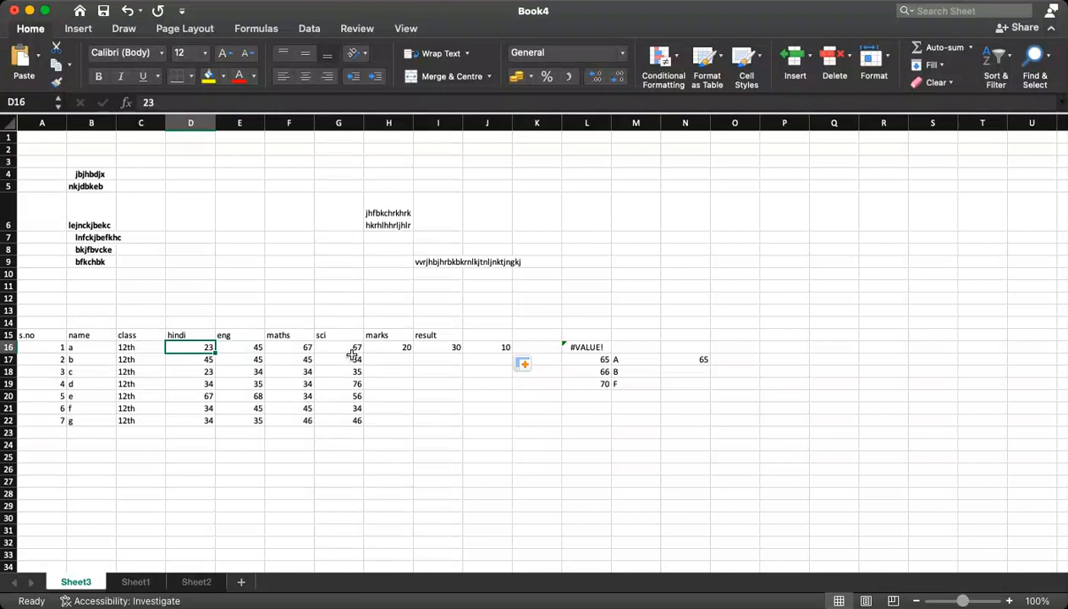
- Clear the contents of H16:N20, including the random numbers and the old character and code examples
left_click_drag(388, 347, 709, 400)
key("Delete")
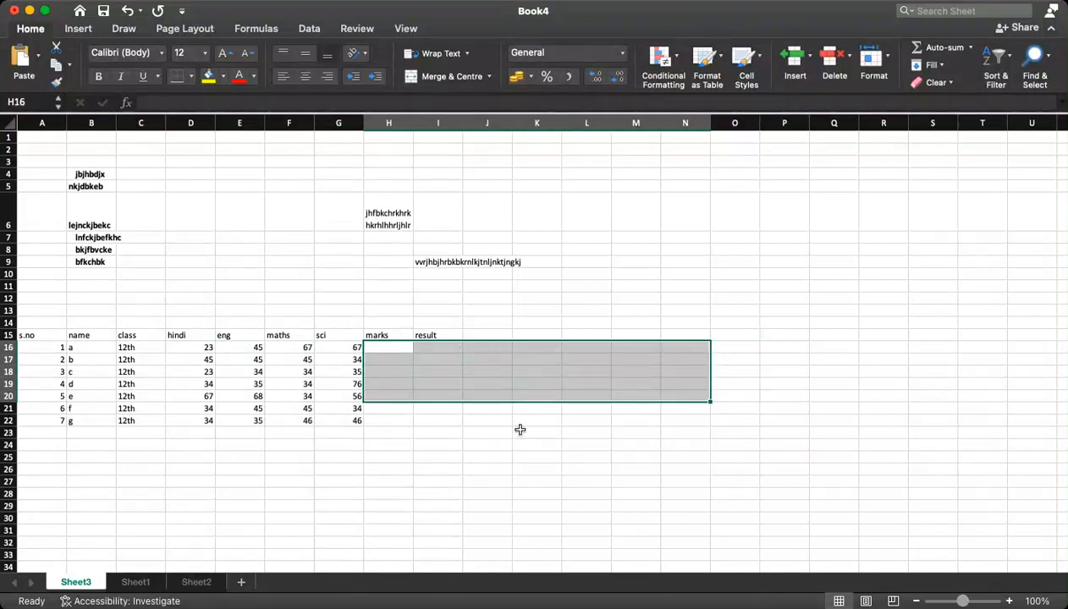
left_click(430, 462)
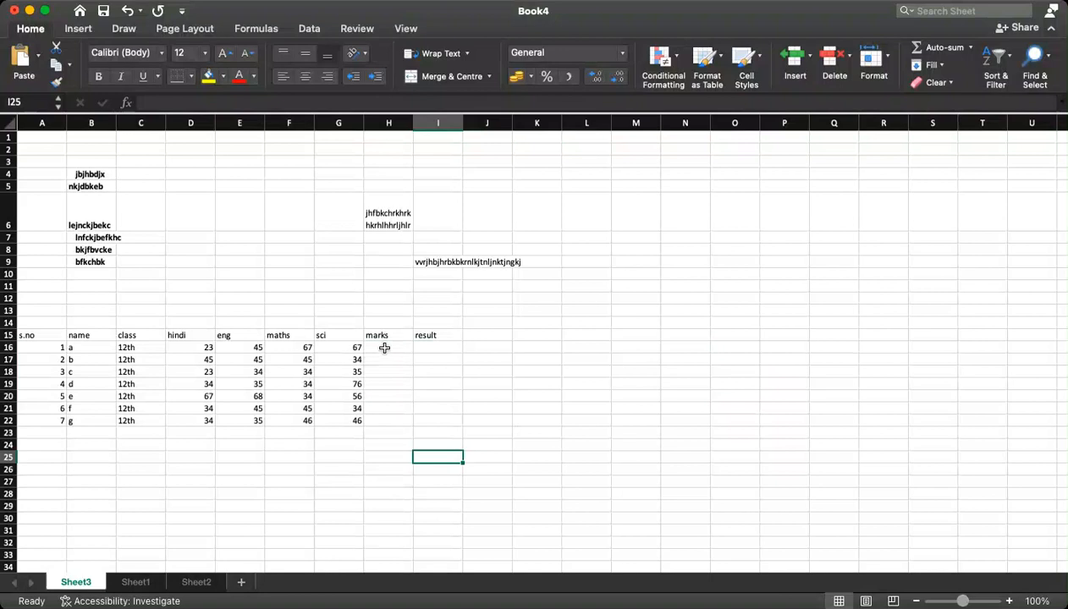
- Rename the marks column header in H15 to total
left_click(384, 348)
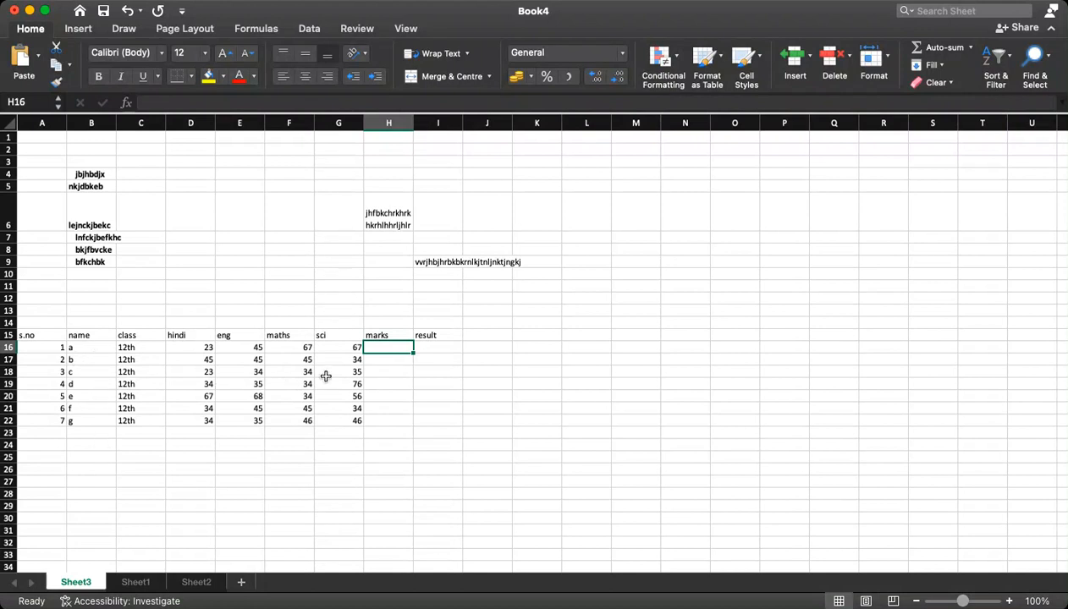
left_click(95, 351)
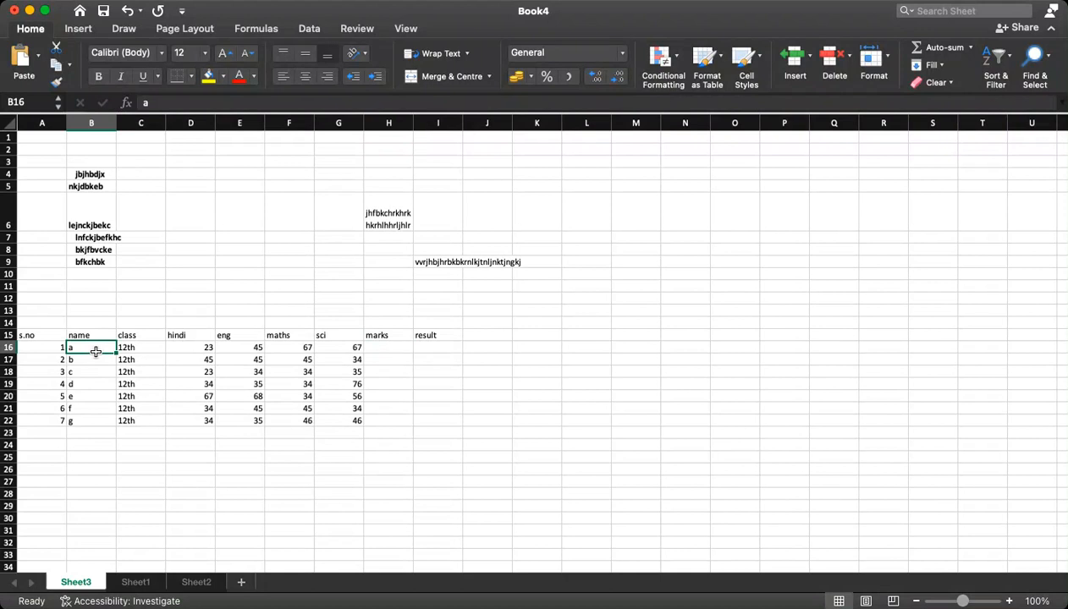
left_click(399, 350)
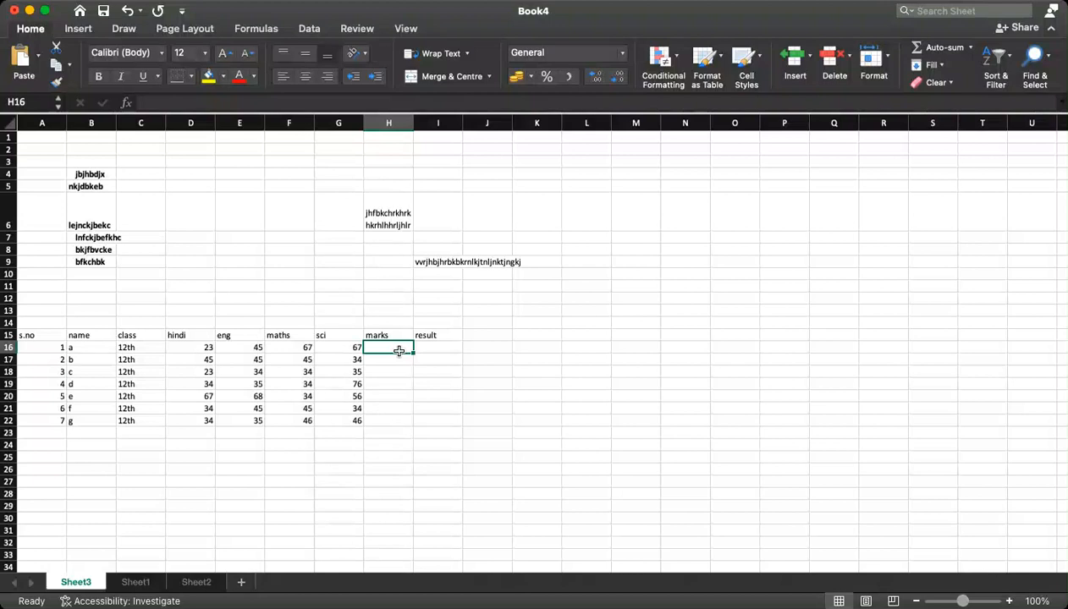
key("Up")
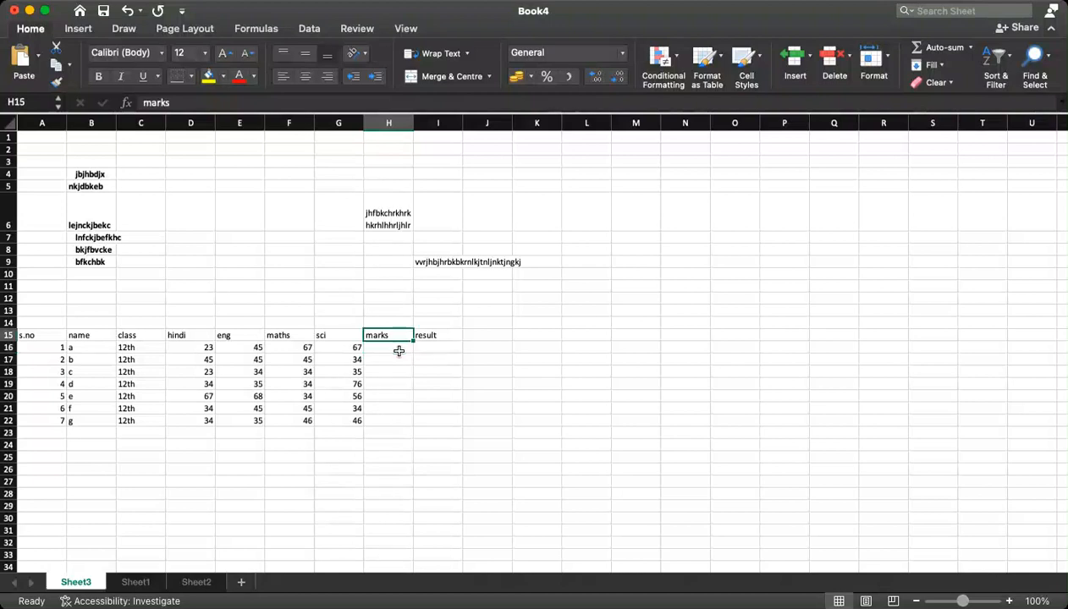
type("total")
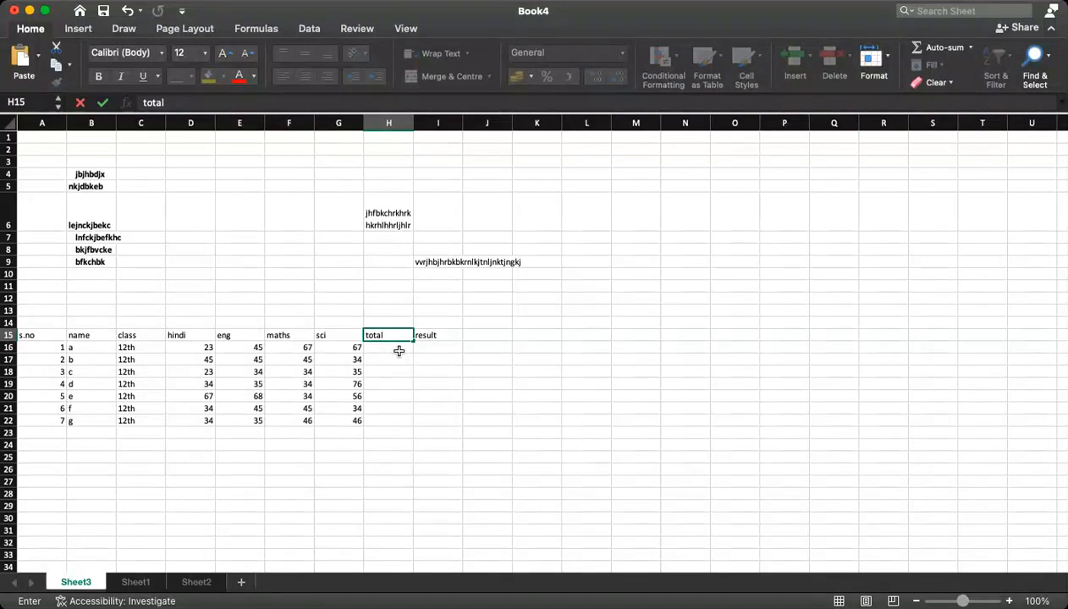
key("Return")
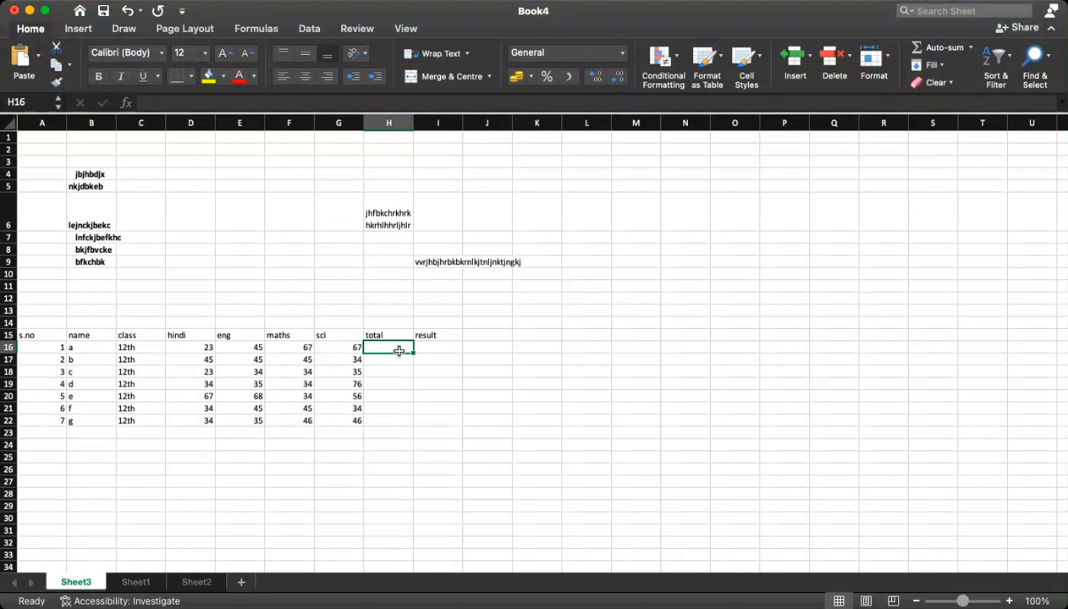
- Add up the first student's marks in H16 with =SUM(D16:G16) and fill the formula down to H22
type("=")
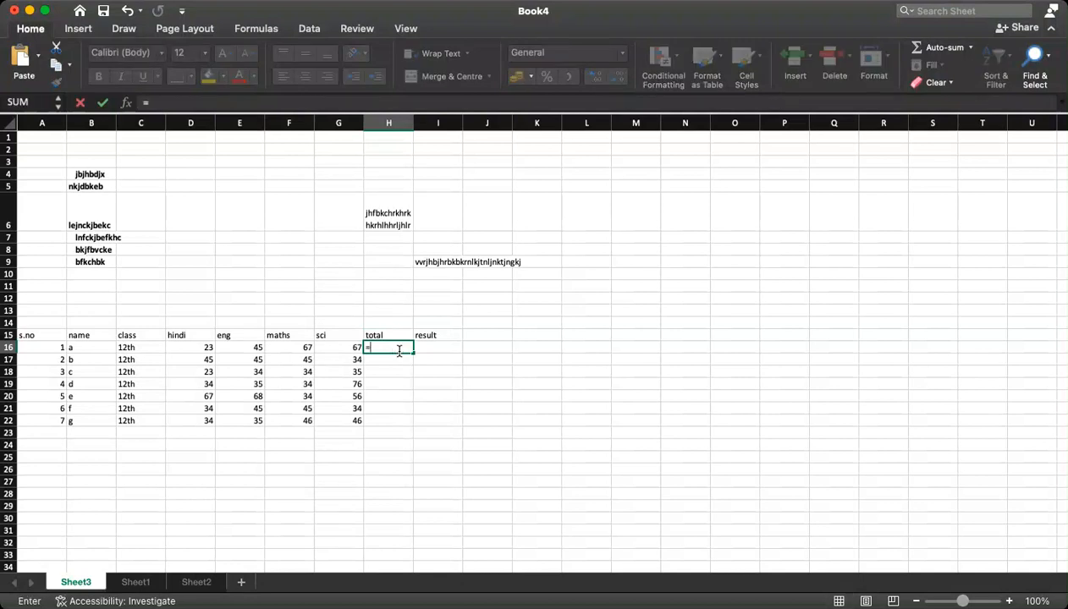
type("sum")
type("(")
key("Left")
key("Left")
key("Left")
key("Left")
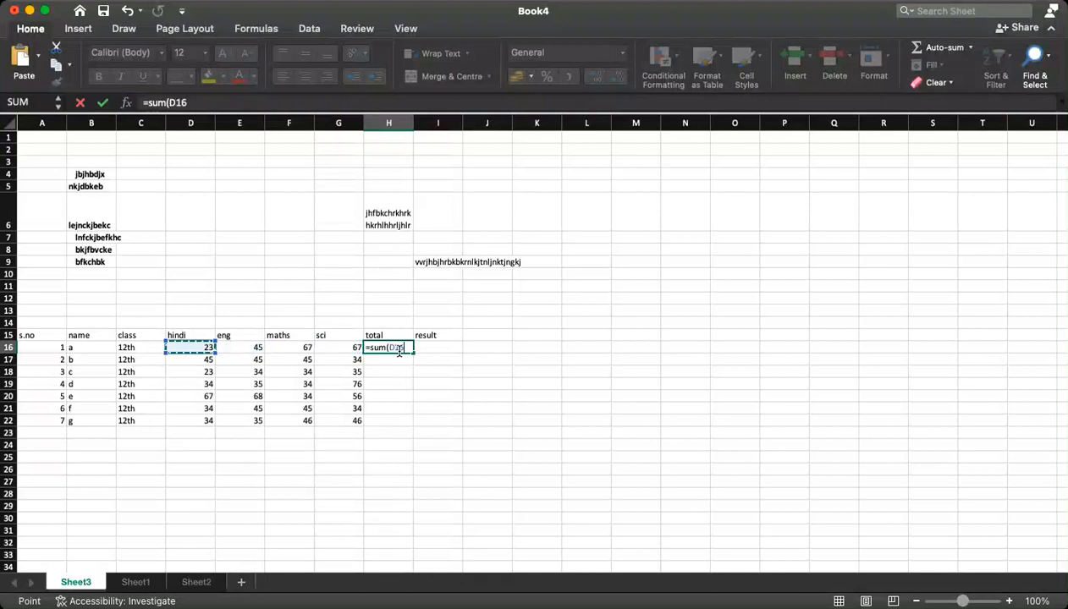
key("shift+Right")
key("shift+Right")
key("shift+Right")
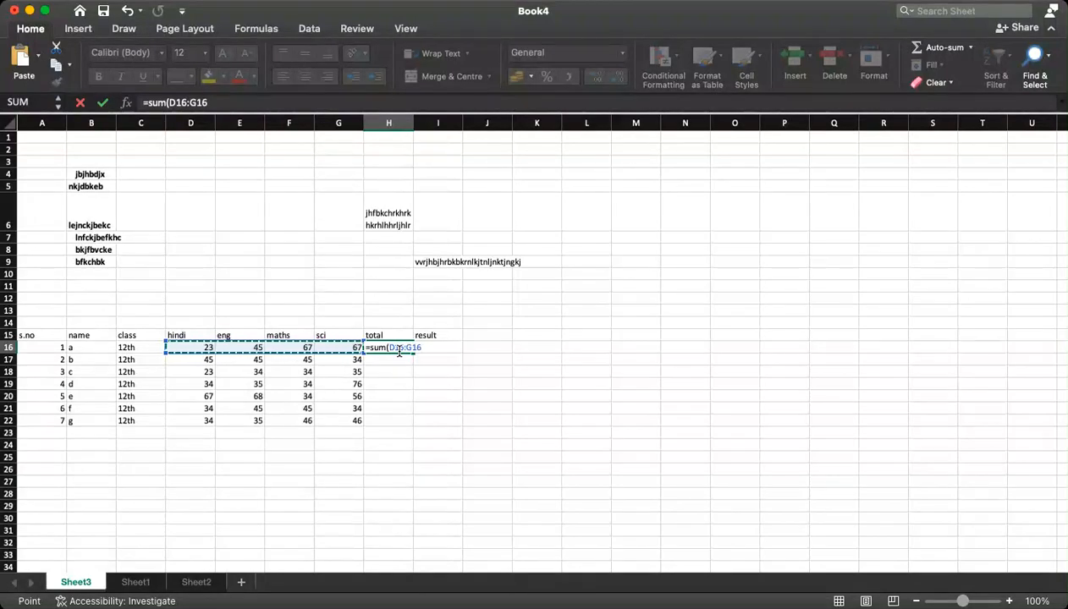
key("Return")
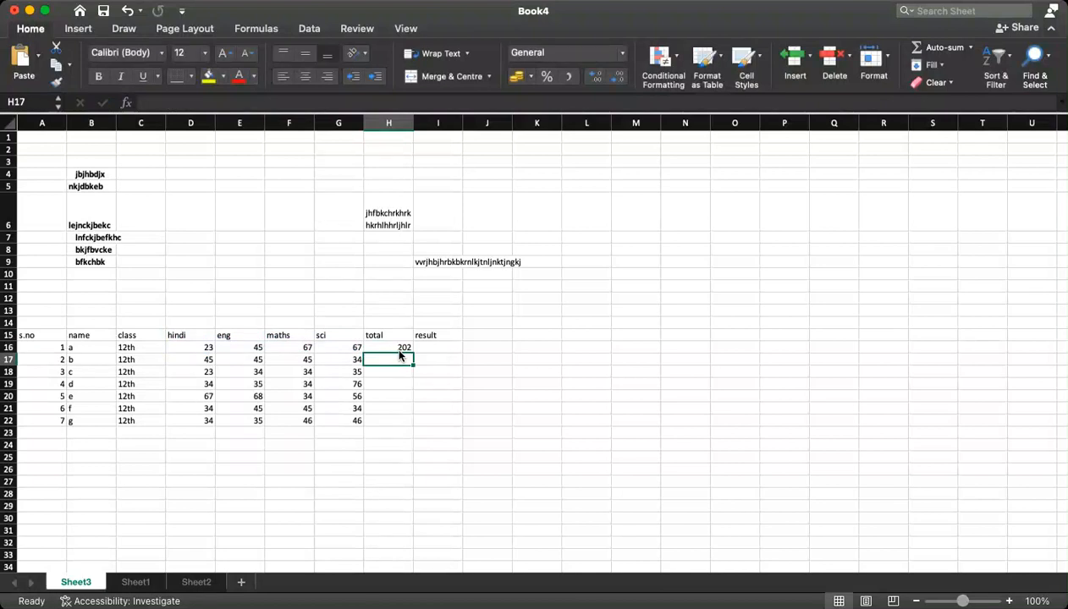
left_click(399, 350)
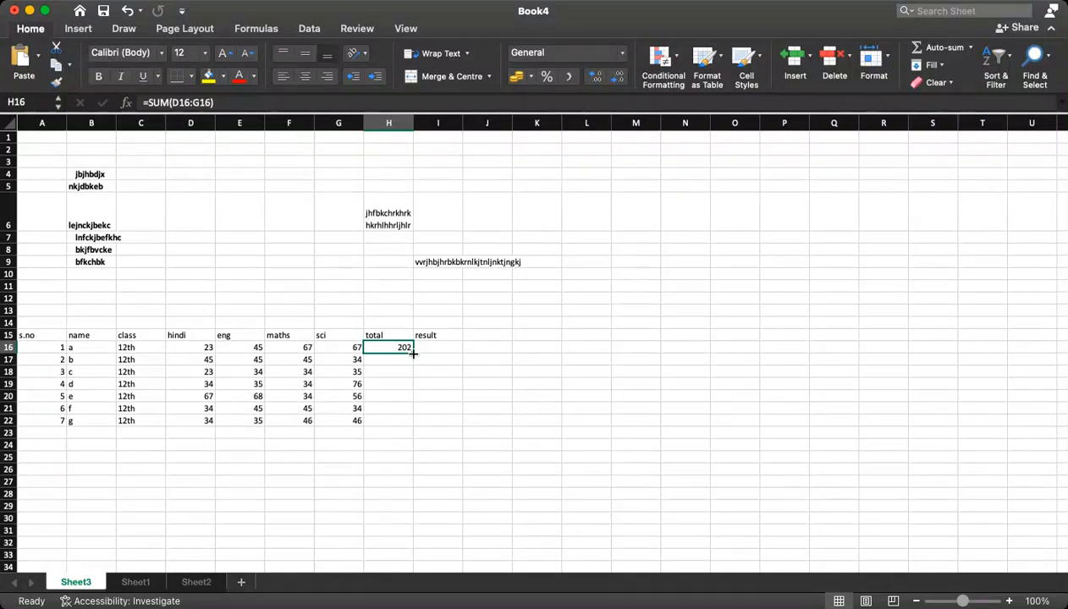
double_click(413, 353)
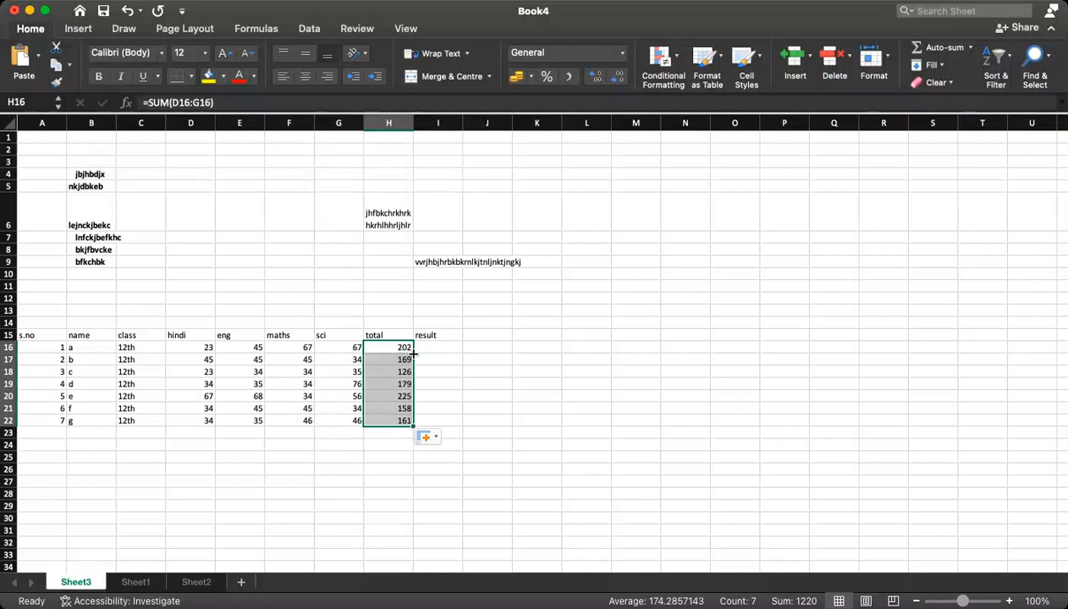
- Enter the formula =IF(H16>=140,"pass","fail") in the first student's result cell, I16
left_click(438, 349)
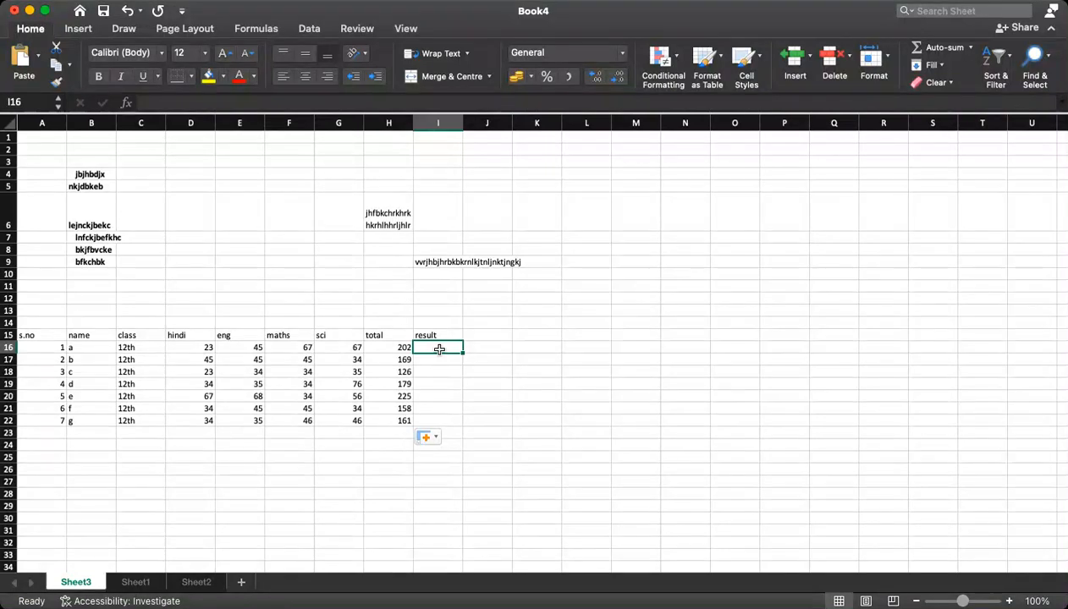
type("=if")
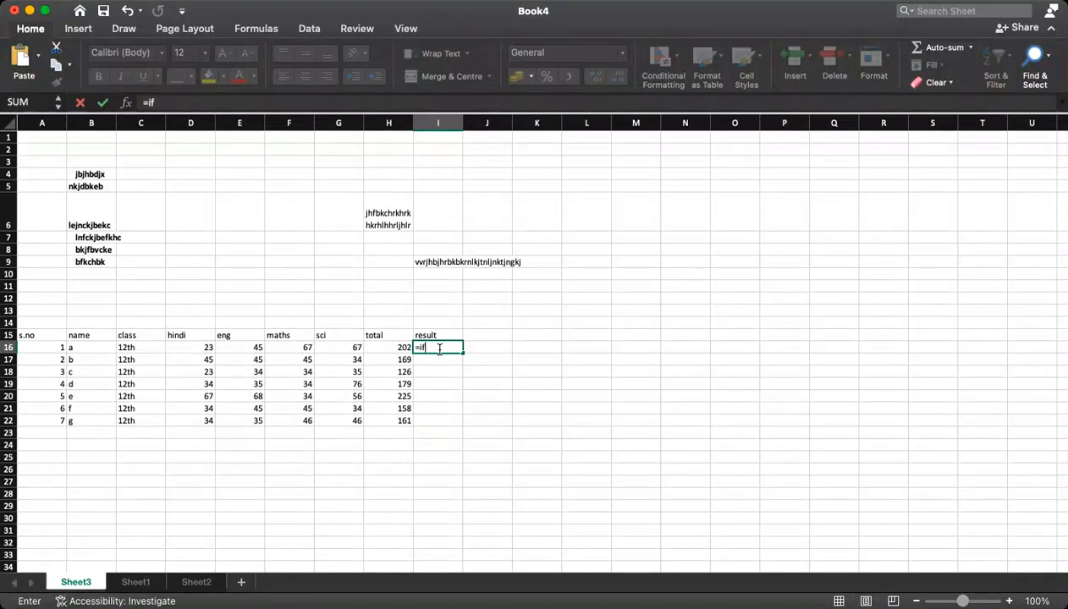
type("(")
key("Left")
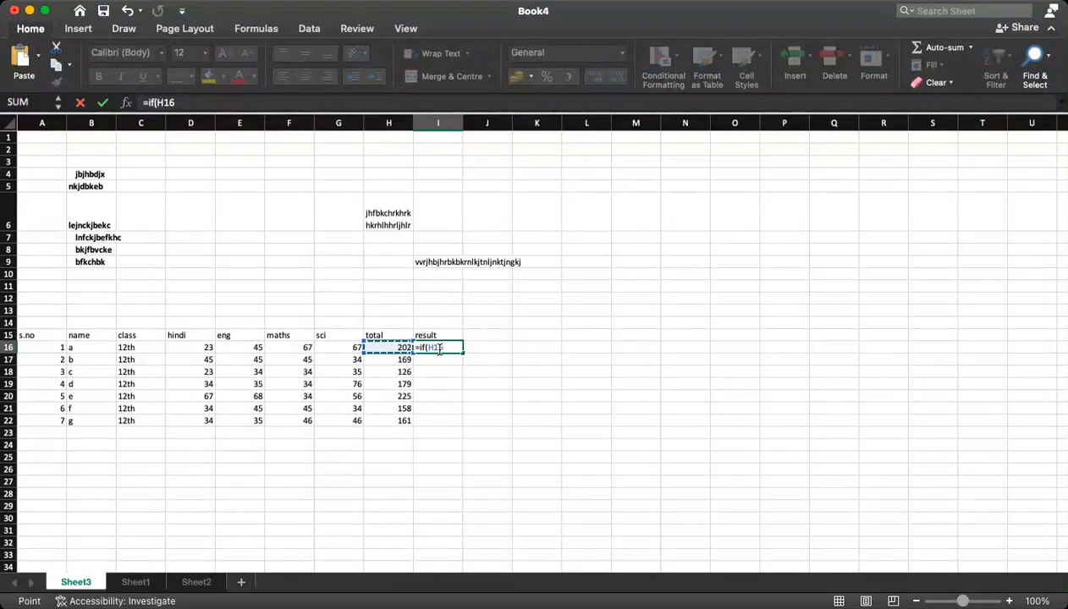
type(">")
type("140")
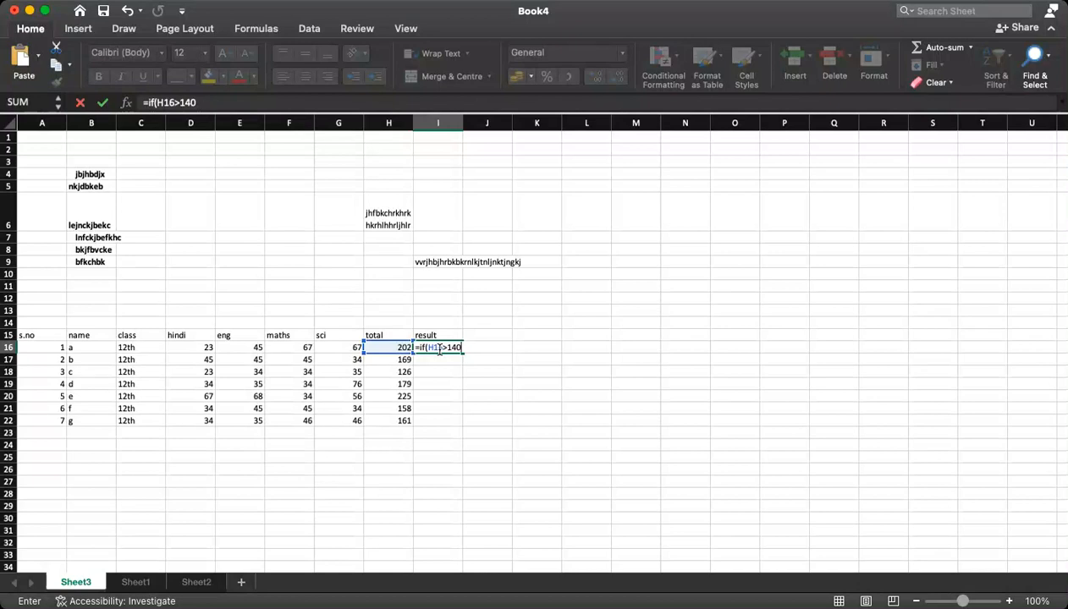
type(",")
left_click(447, 347)
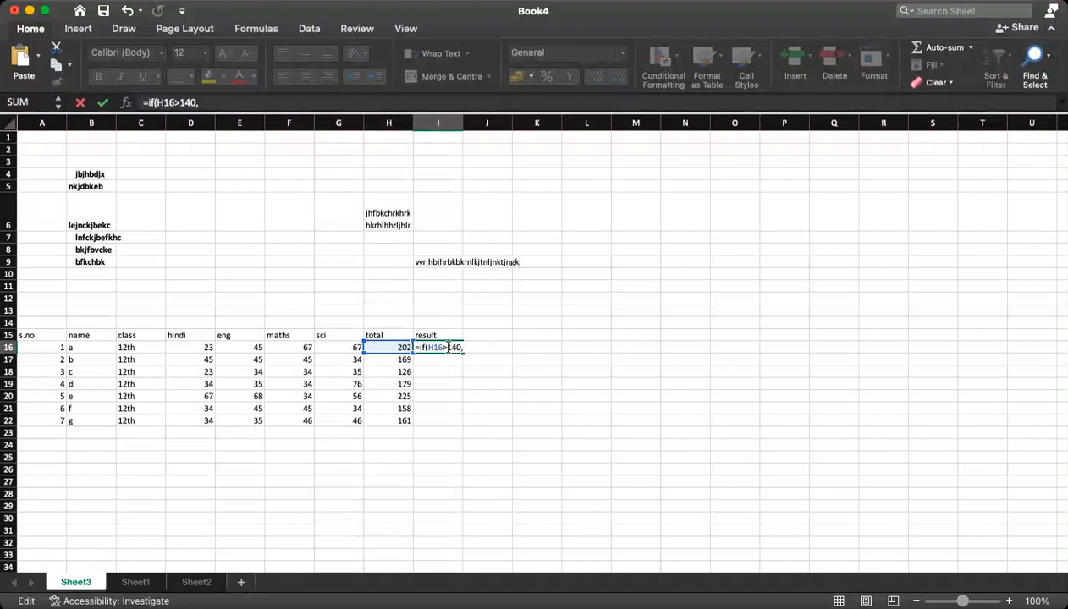
type("=")
type("\"pass\"")
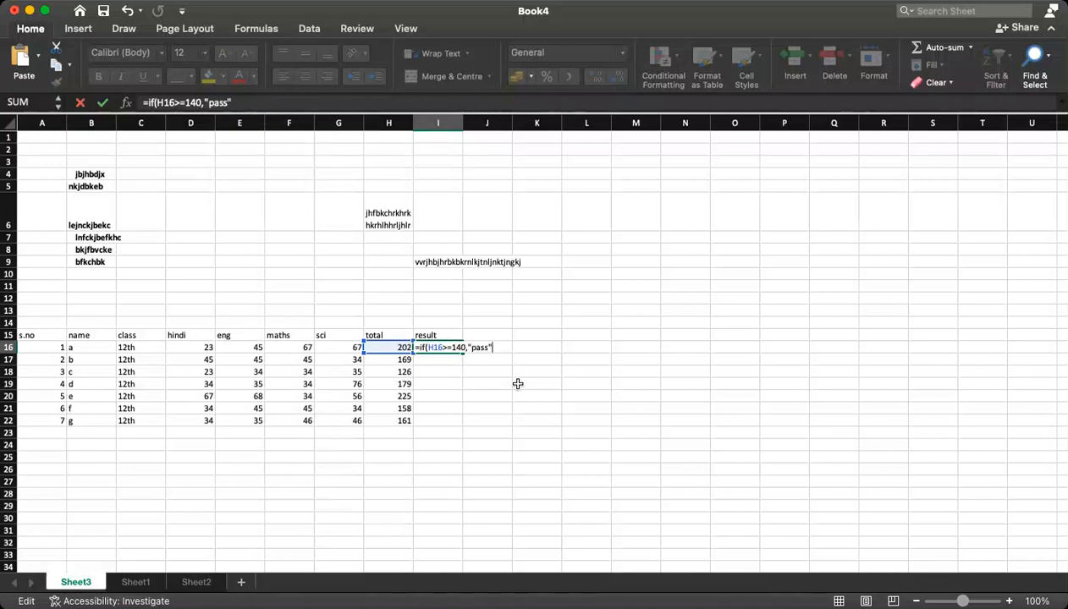
type(",\"fail\"")
type(")")
key("Return")
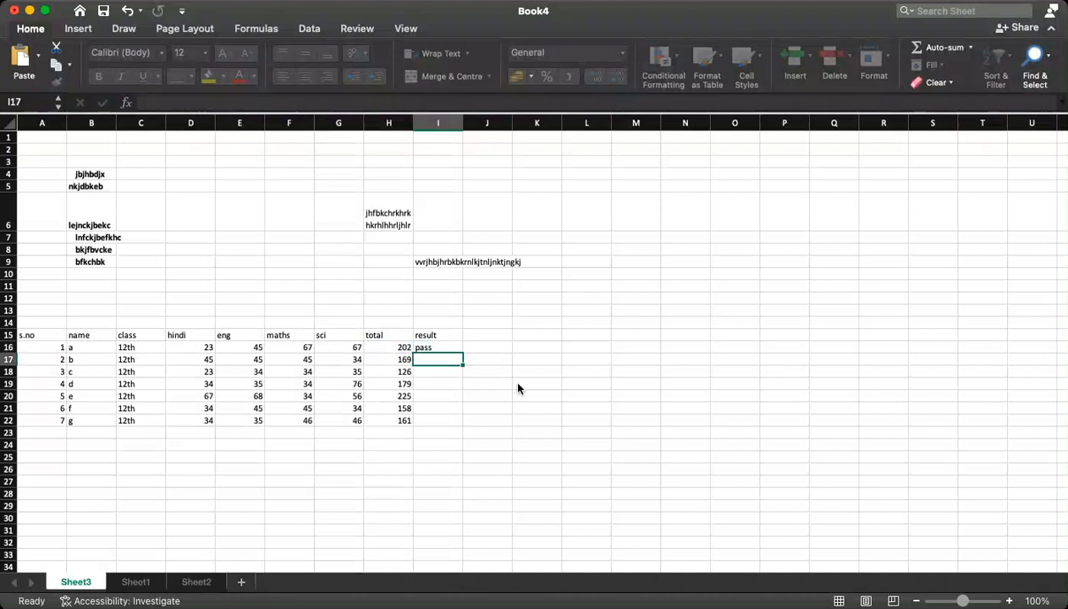
- Fill the pass/fail formula from I16 down the result column to I22
key("Up")
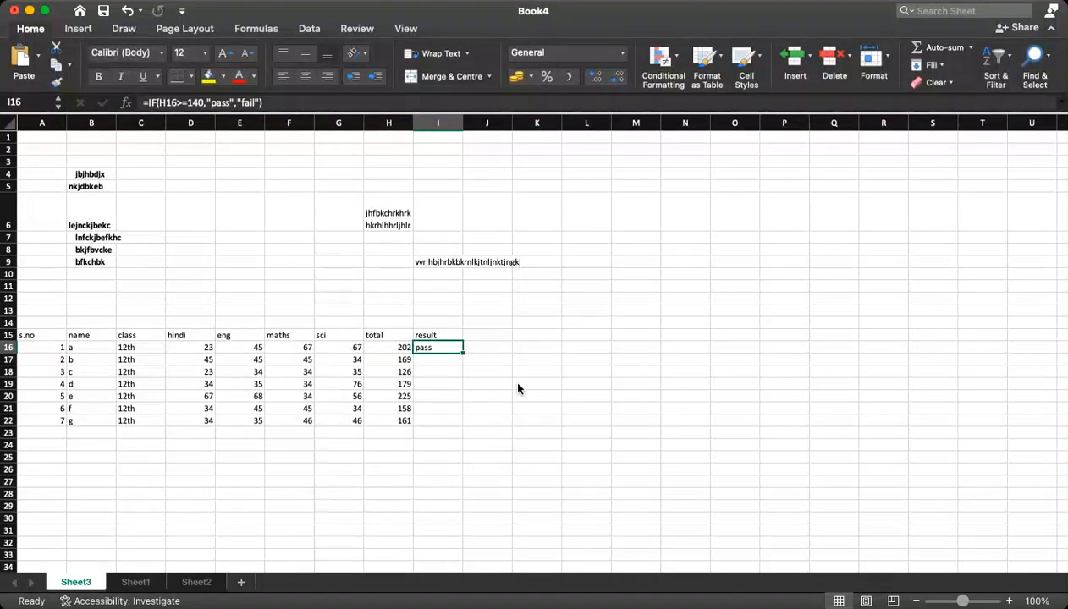
double_click(463, 352)
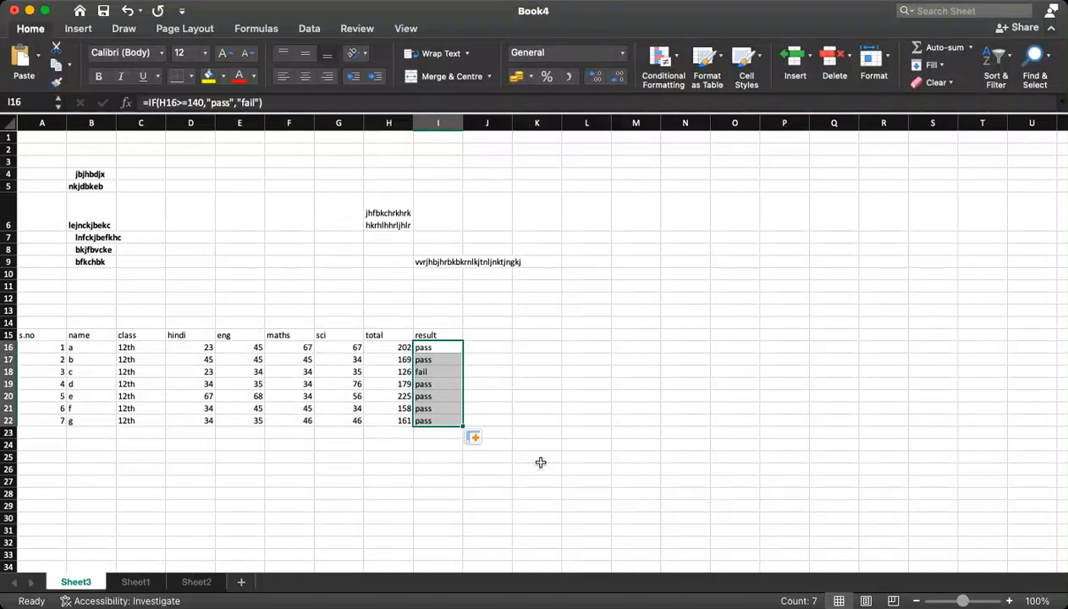
left_click(474, 386)
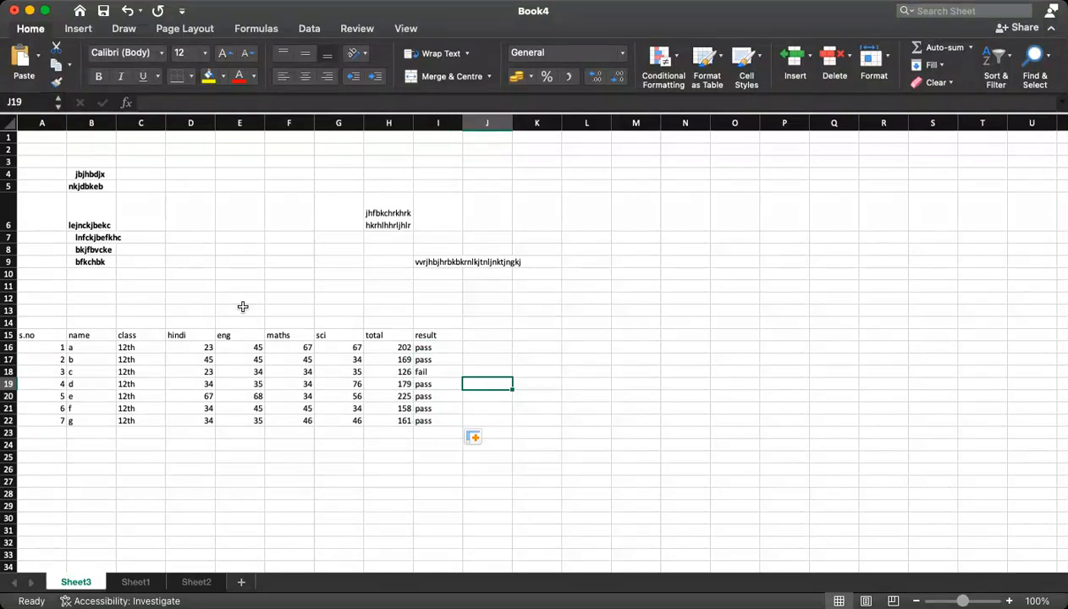
- Format the sci marks in G16:G22 as percentages
left_click_drag(47, 335, 441, 428)
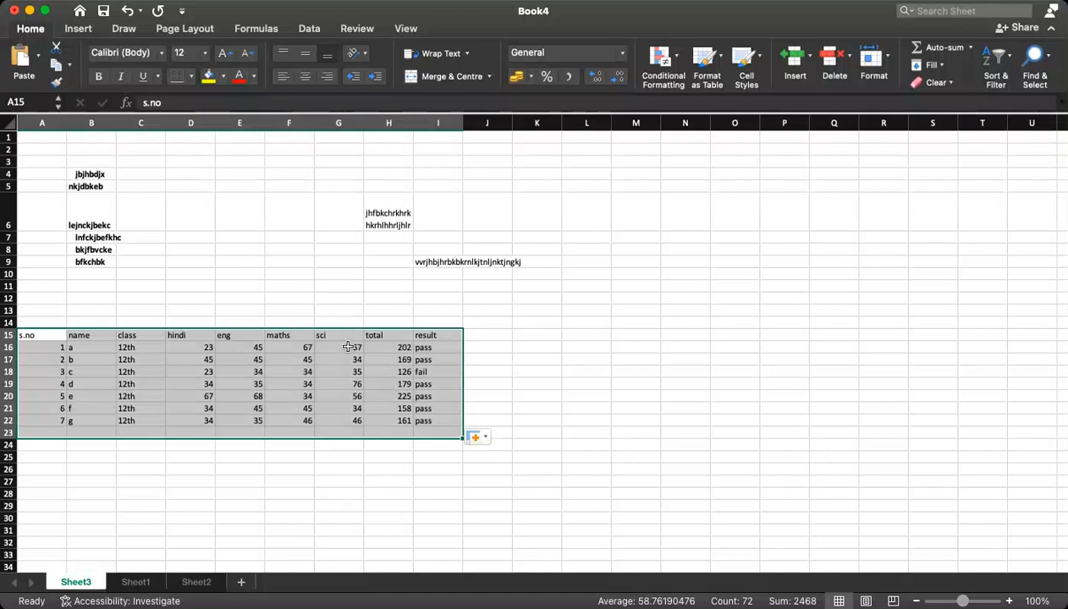
left_click_drag(348, 347, 357, 420)
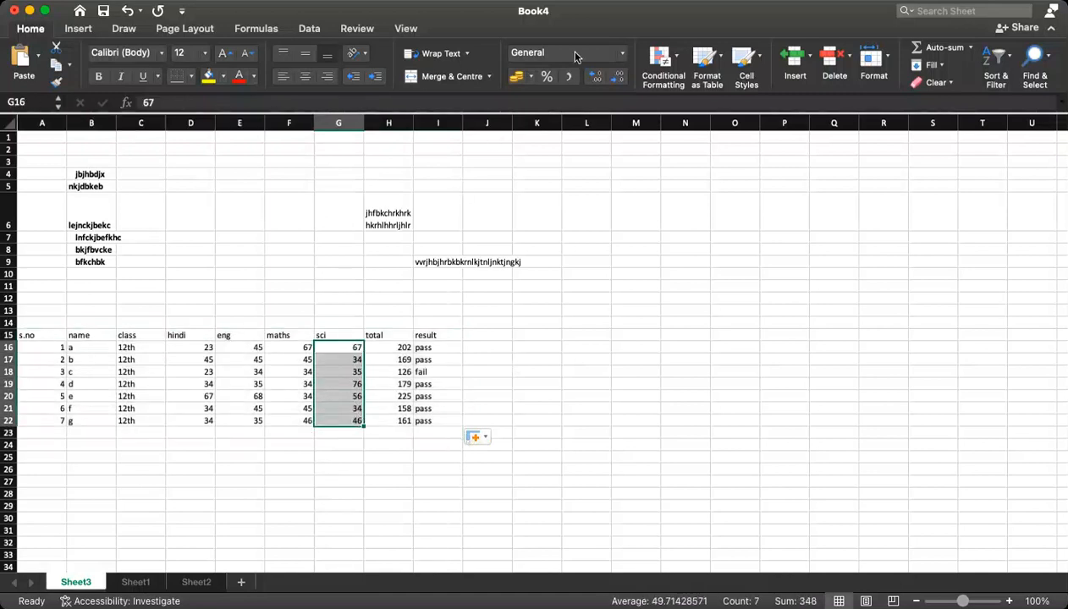
left_click(547, 77)
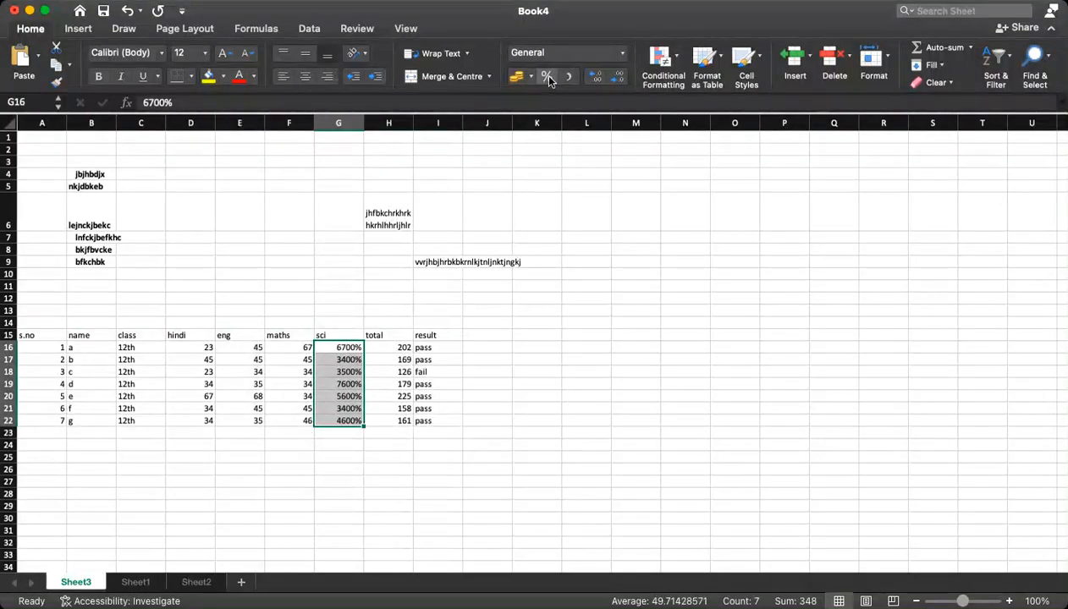
- Add decimal places to the sci percentages in G16:G22 and remove them again
left_click(597, 78)
left_click(597, 78)
left_click(596, 78)
left_click(597, 78)
left_click(618, 78)
left_click(619, 78)
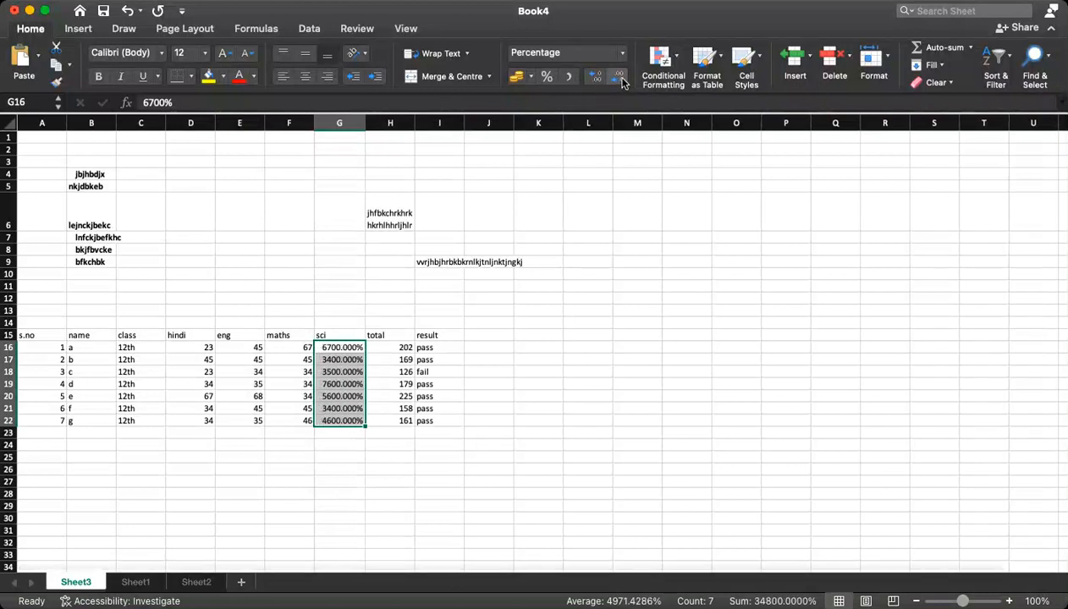
left_click(619, 78)
left_click(619, 78)
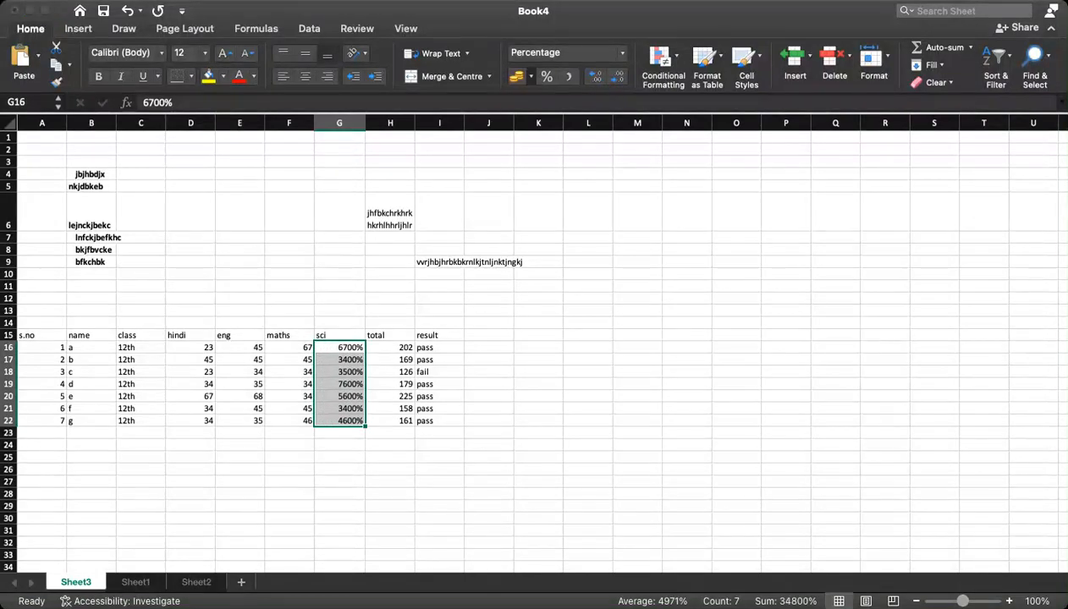
- Try the rupee Accounting and Text formats on the sci marks in G16:G22 and return them to General
left_click(519, 77)
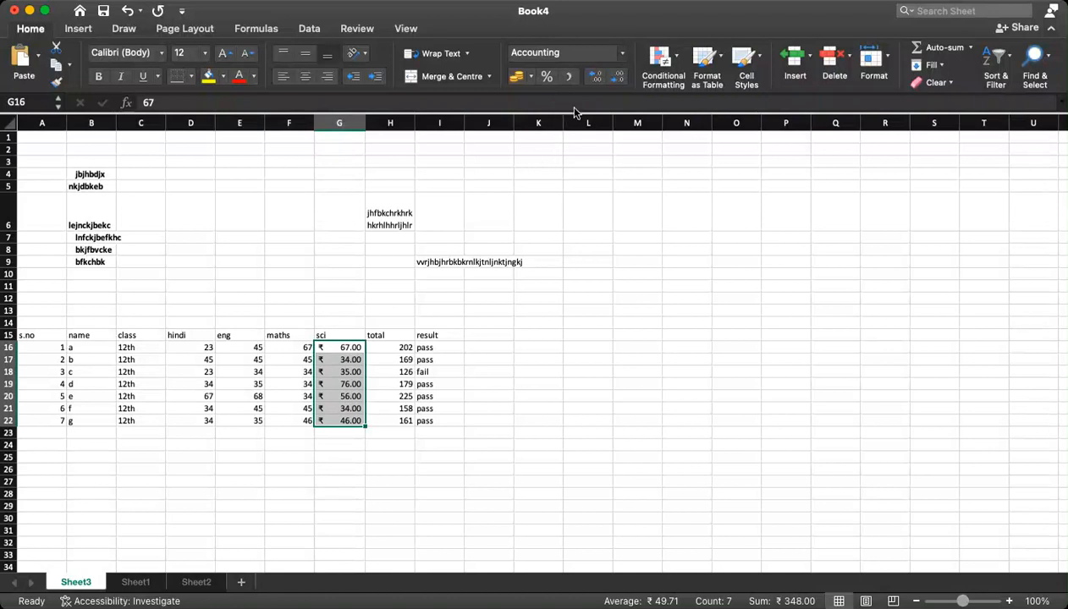
key("ctrl+shift+1")
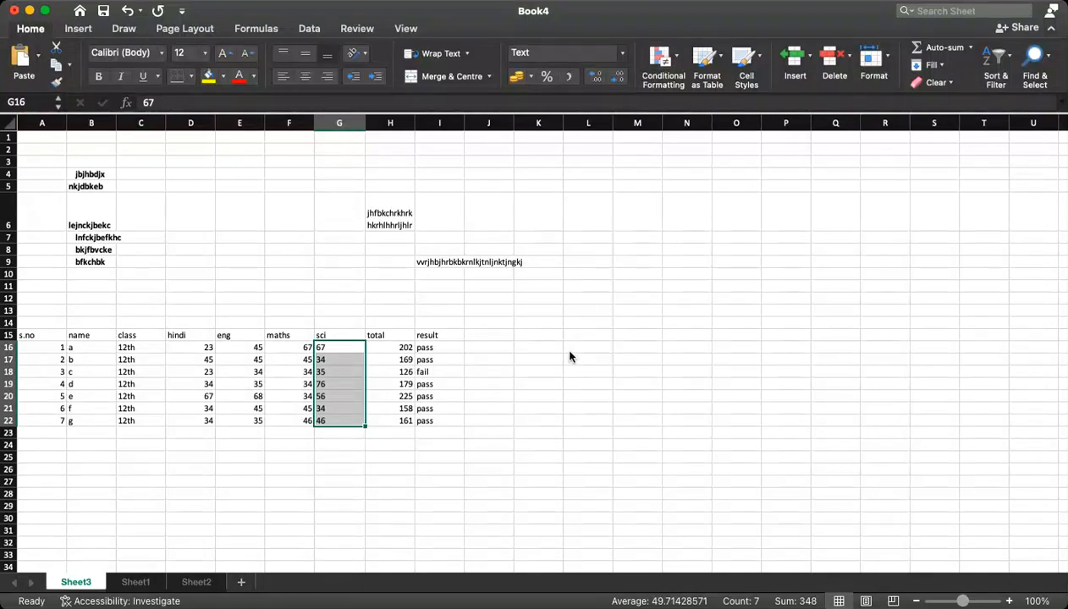
left_click(615, 85)
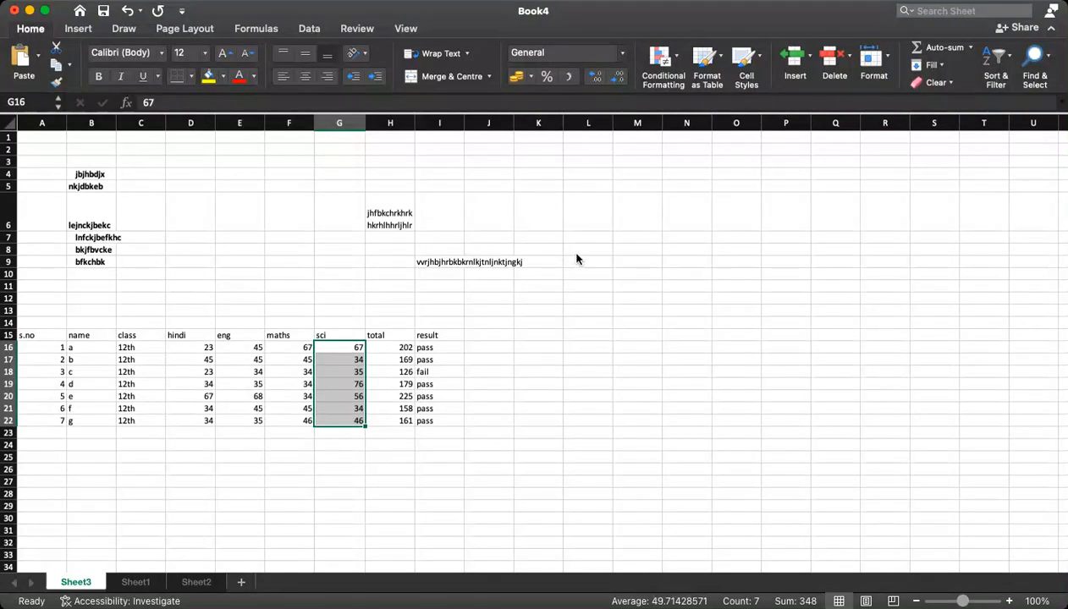
- Enter the formula =TIME(2,5,7) in the empty cell O11
left_click(730, 281)
type("=")
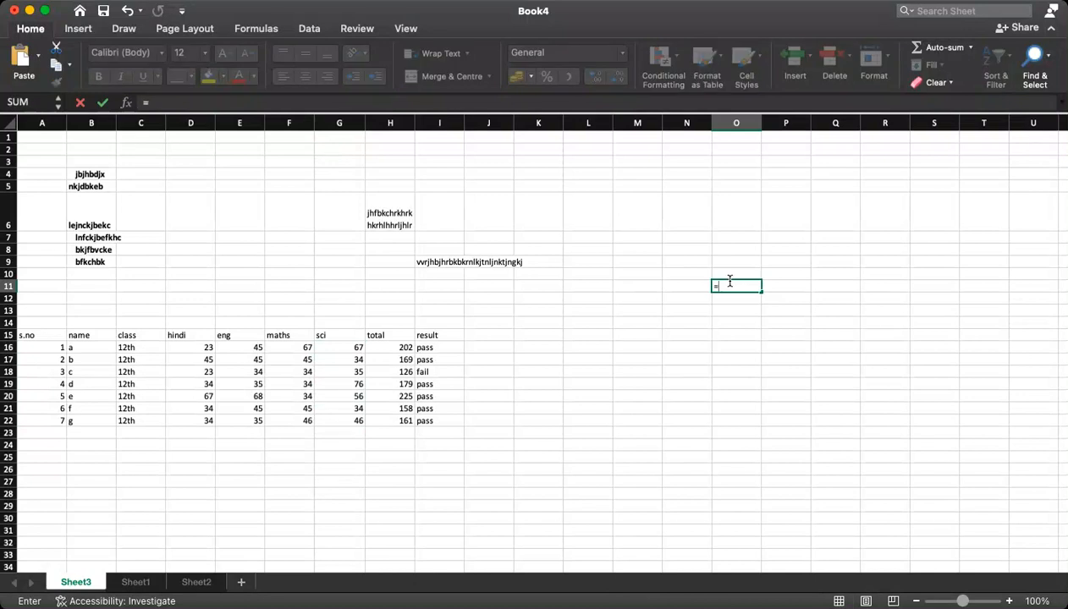
type("time(2,5,7")
key("Return")
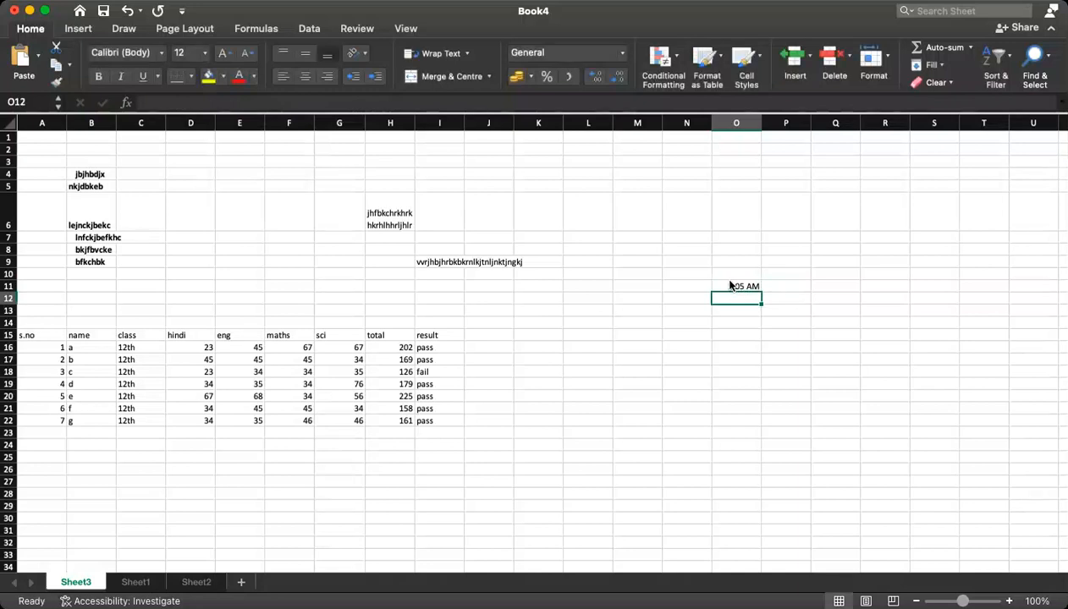
- Apply the Time number format with hours, minutes and seconds to the TIME result in O11
left_click(733, 286)
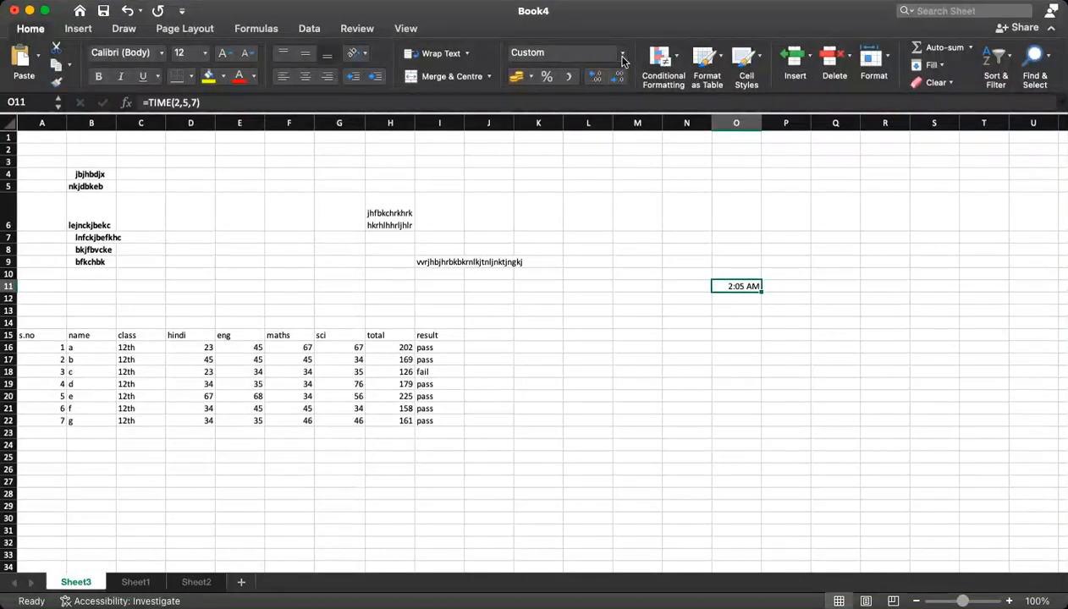
left_click(584, 265)
left_click(542, 310)
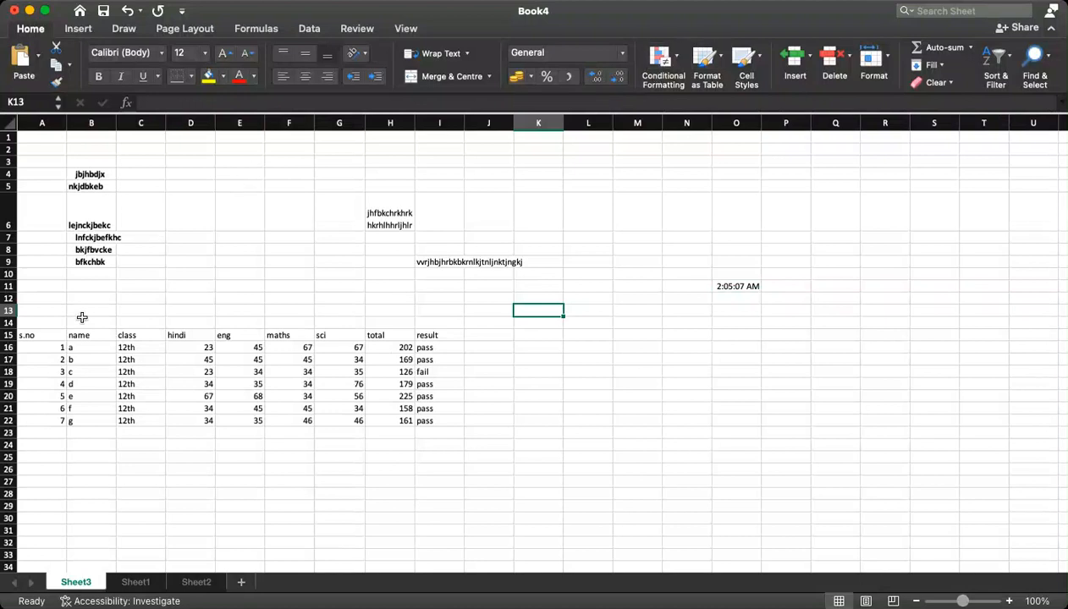
- Apply a Greater Than conditional formatting rule to A15:I23 that uses cell F16 as the threshold and shows matches in red text
left_click(37, 335)
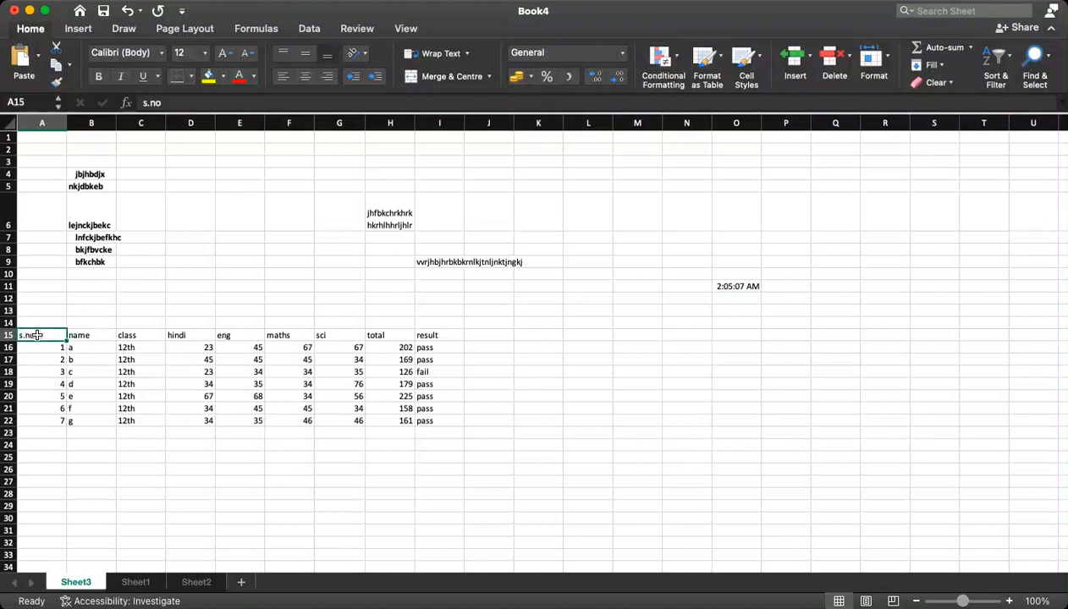
key("shift+Down")
key("shift+Down")
key("shift+Down")
key("shift+Down")
key("shift+Down")
key("shift+Down")
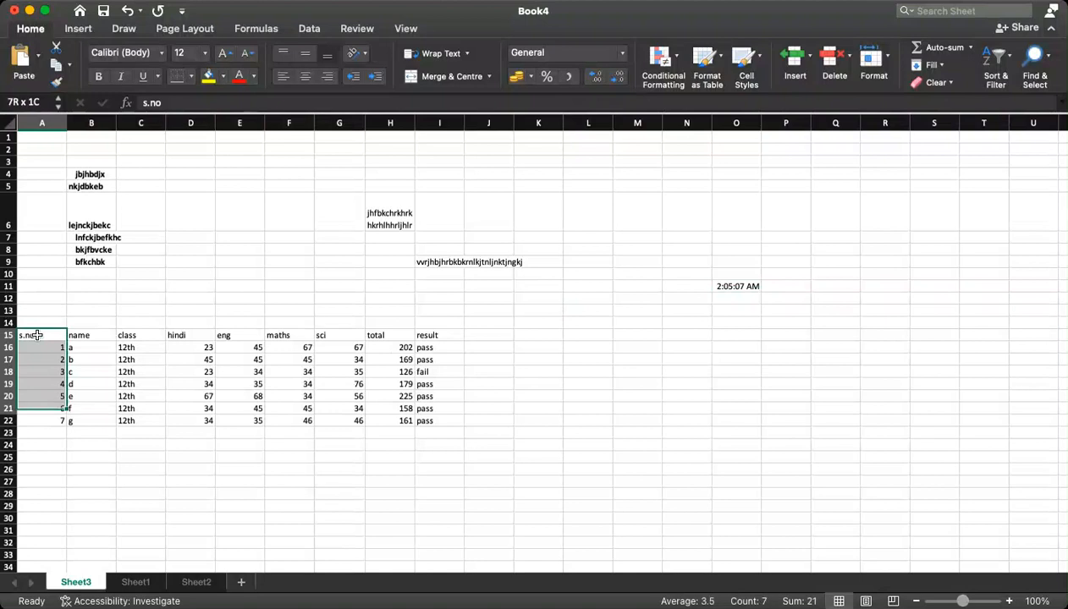
key("shift+Down")
key("shift+Down")
key("shift+Right")
key("shift+Right")
key("shift+Right")
key("shift+Right")
key("shift+Right")
key("shift+Right")
key("shift+Right")
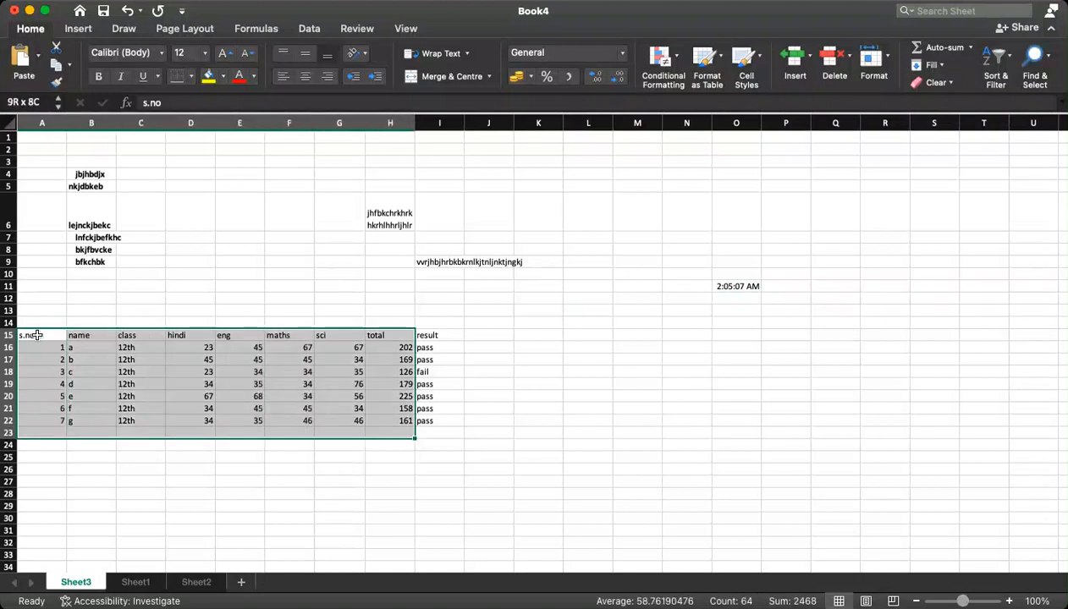
key("shift+Right")
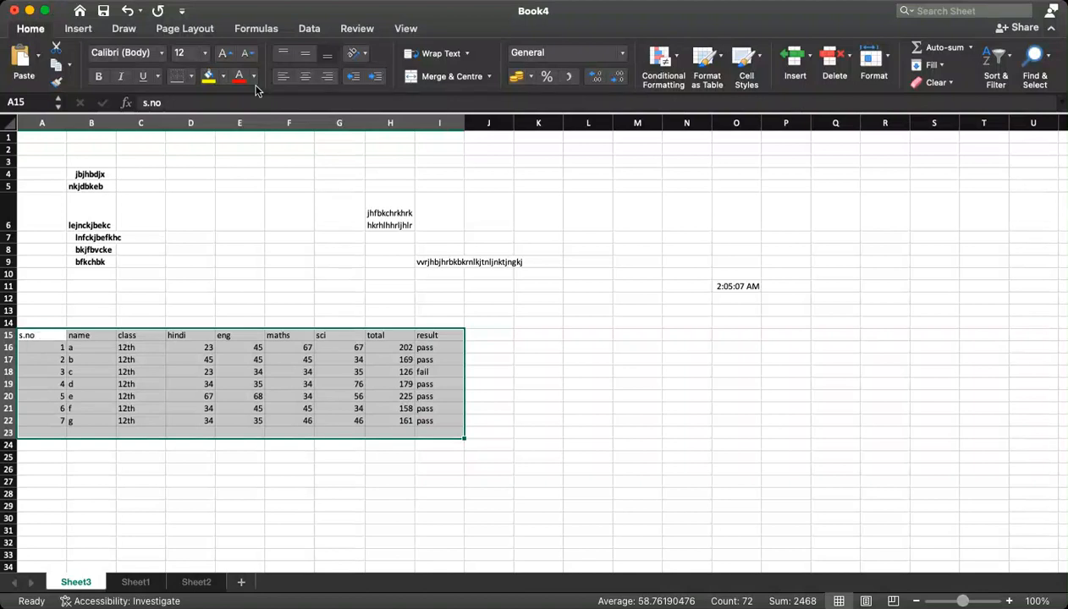
left_click(668, 60)
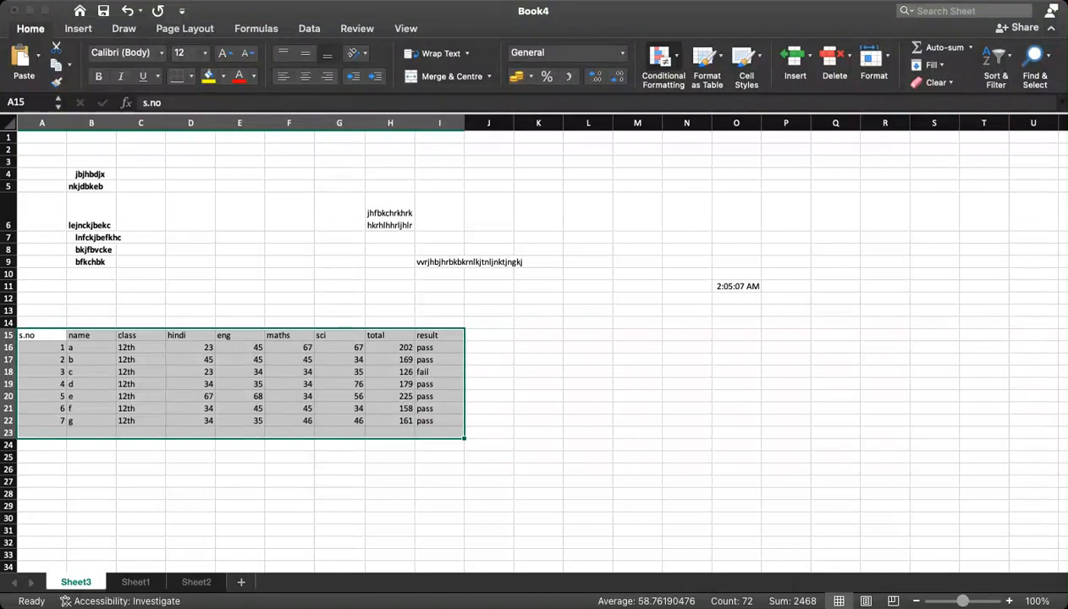
left_click(876, 92)
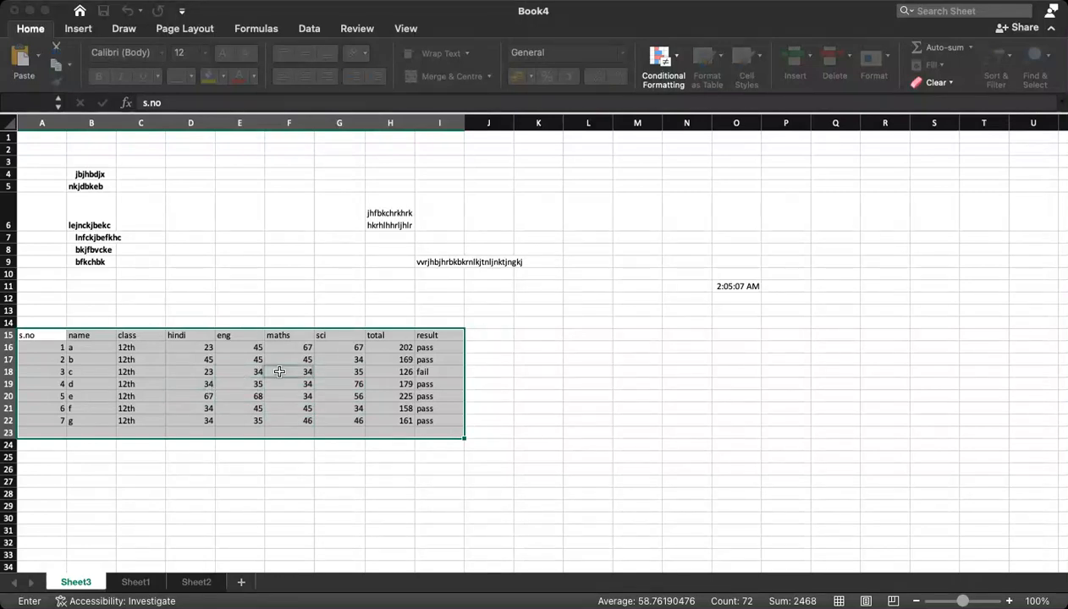
left_click(300, 350)
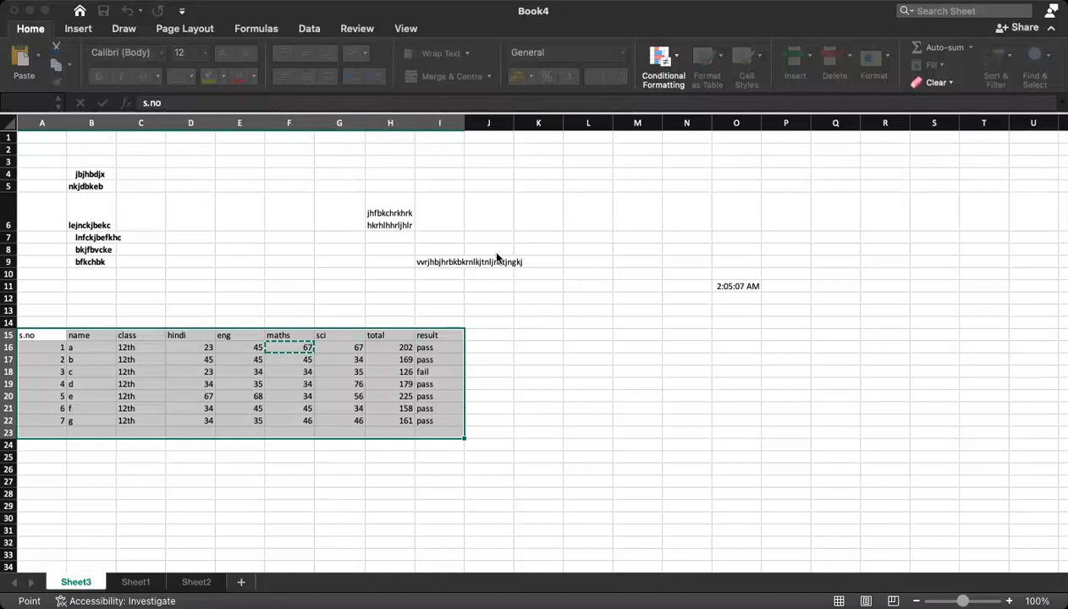
key("Escape")
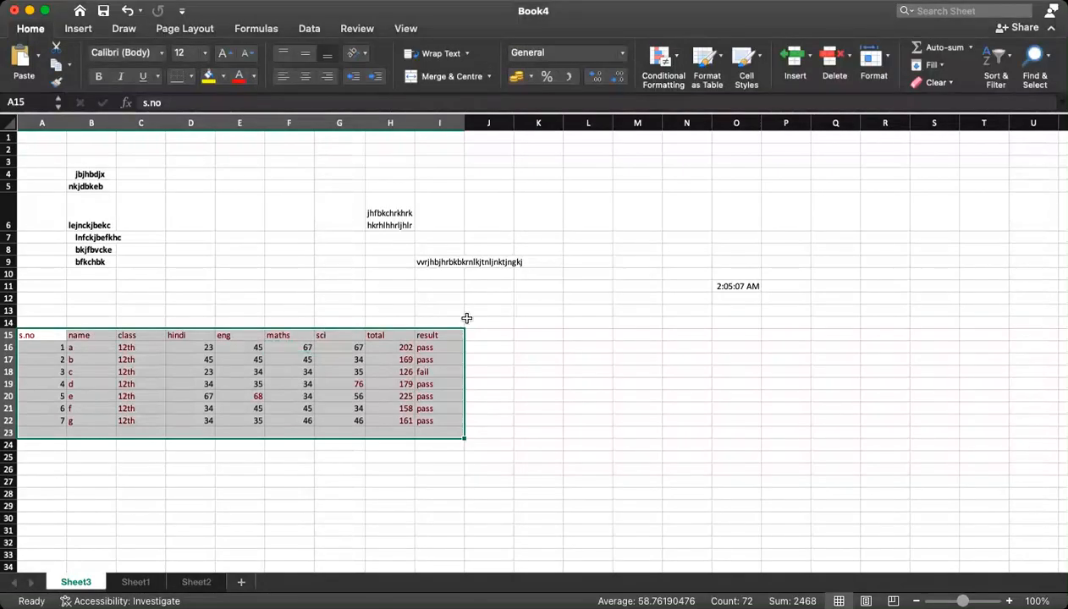
left_click(475, 373)
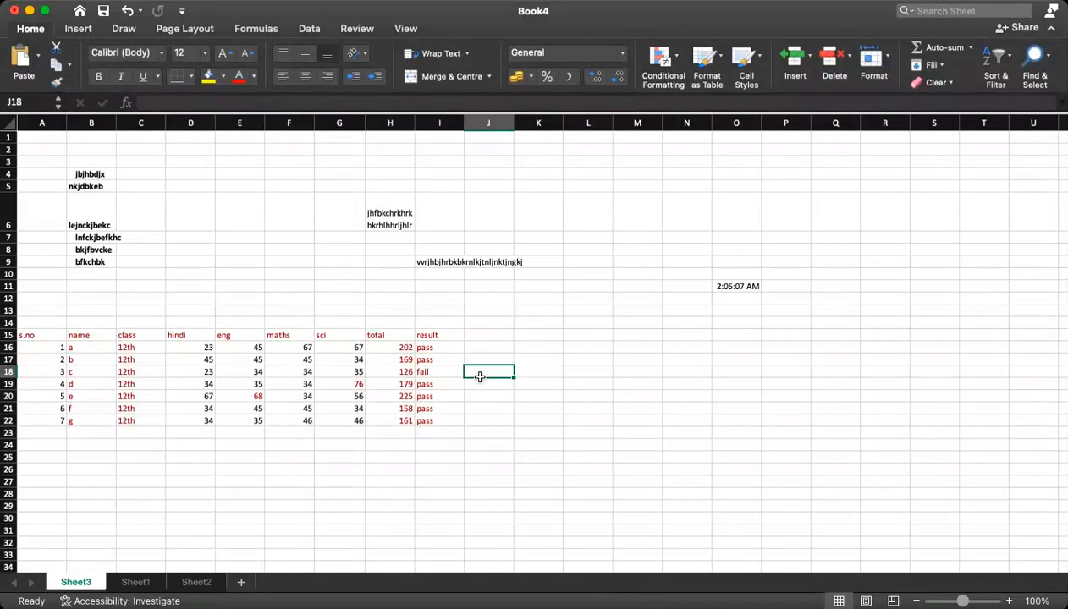
left_click(265, 397)
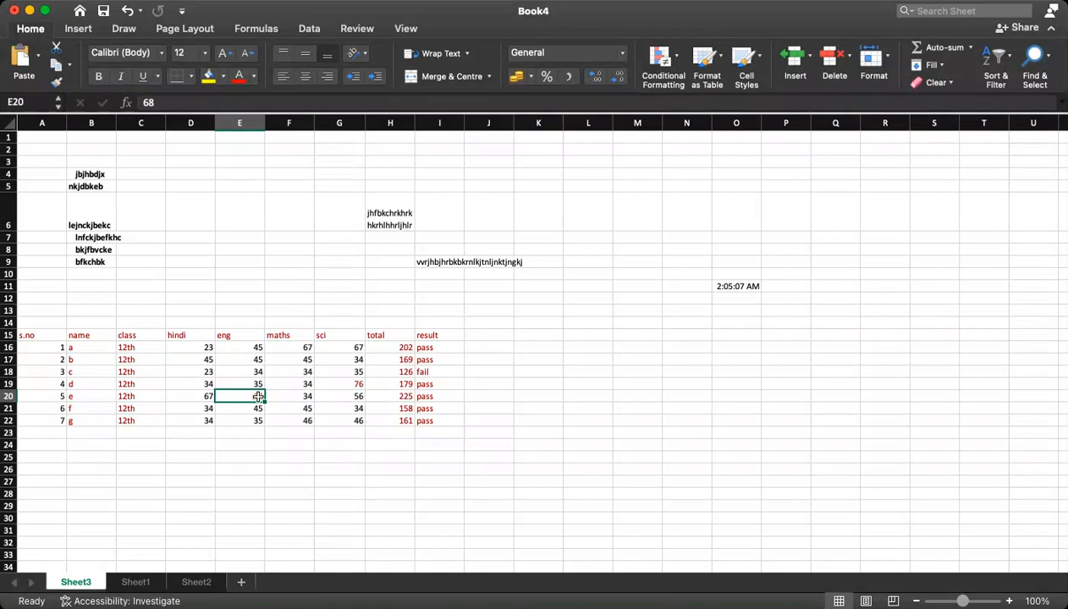
left_click(353, 384)
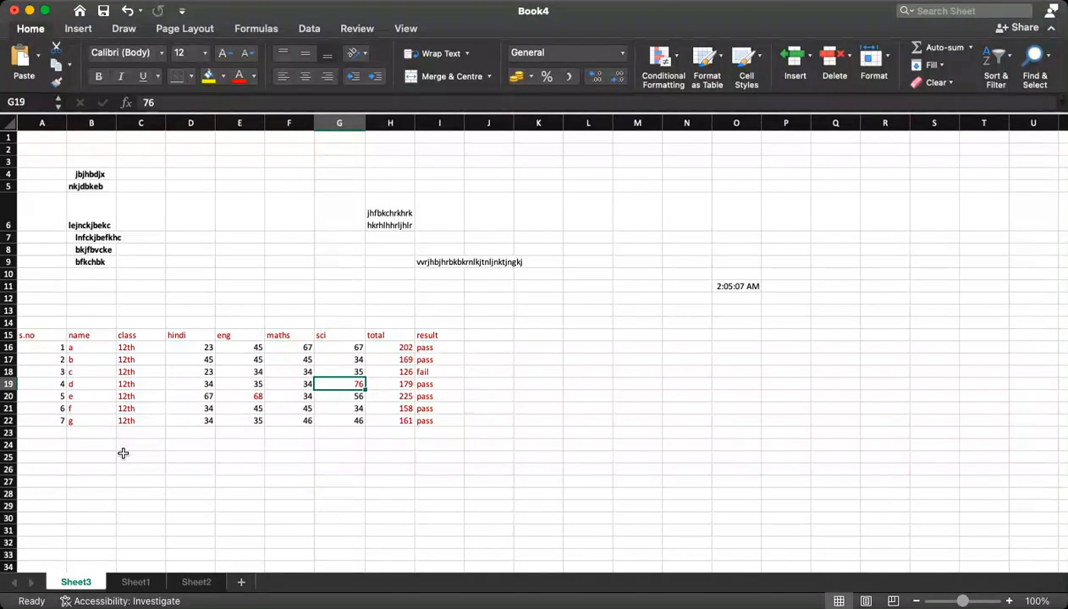
- Select the whole marks table A15:I22, from the s.no header to the last result
left_click(42, 338)
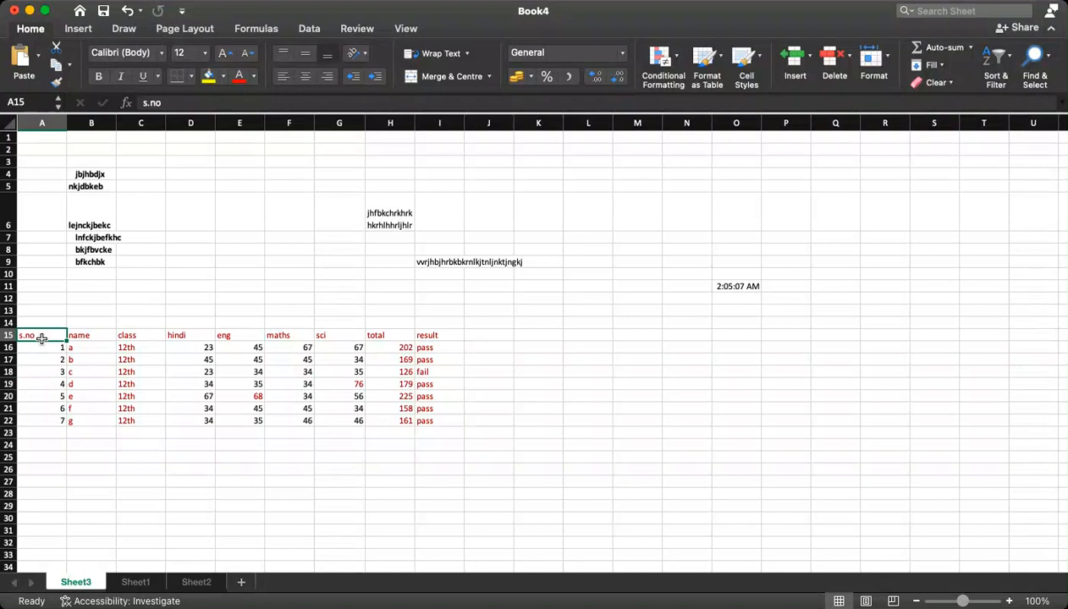
key("shift+Down")
key("shift+Down")
key("shift+Down")
key("shift+Down")
key("shift+Down")
key("shift+Down")
key("shift+Down")
key("shift+Right")
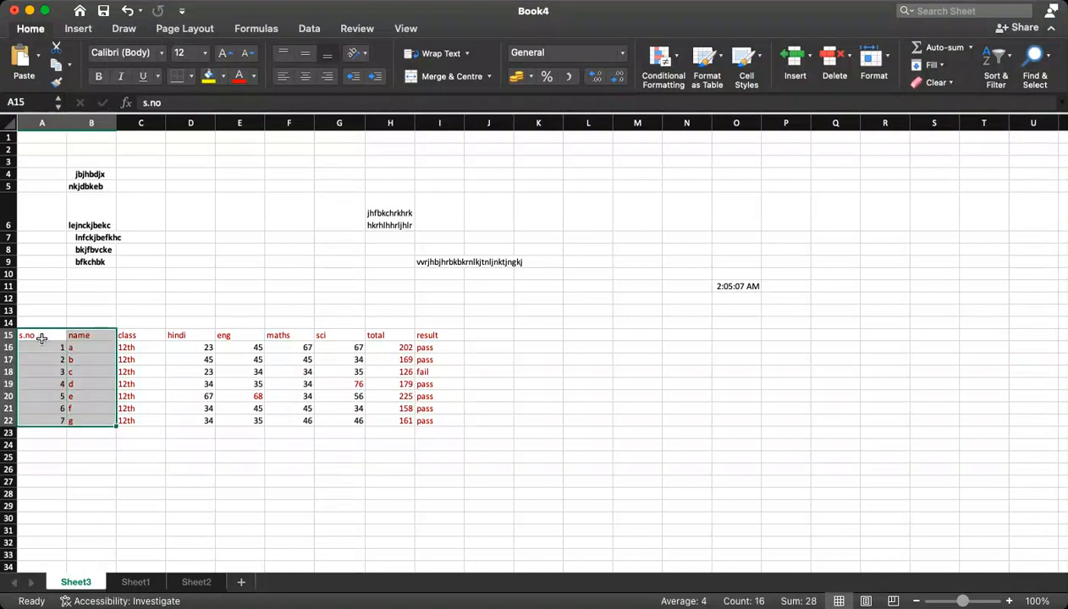
key("shift+Right")
key("shift+Right")
key("shift+Right")
key("shift+Right")
key("shift+Right")
key("shift+Right")
key("shift+Right")
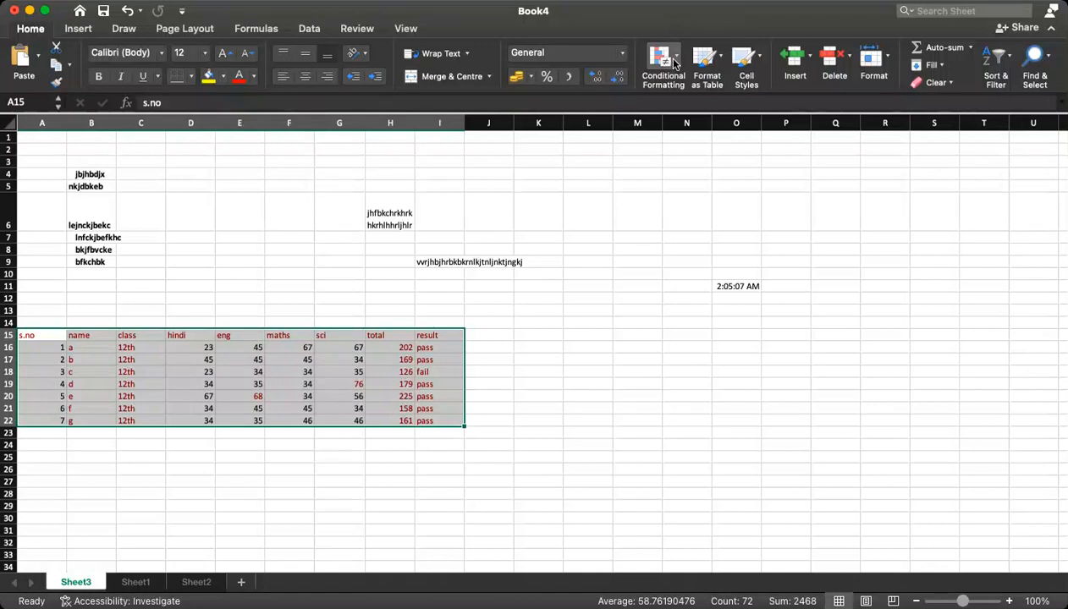
left_click(674, 64)
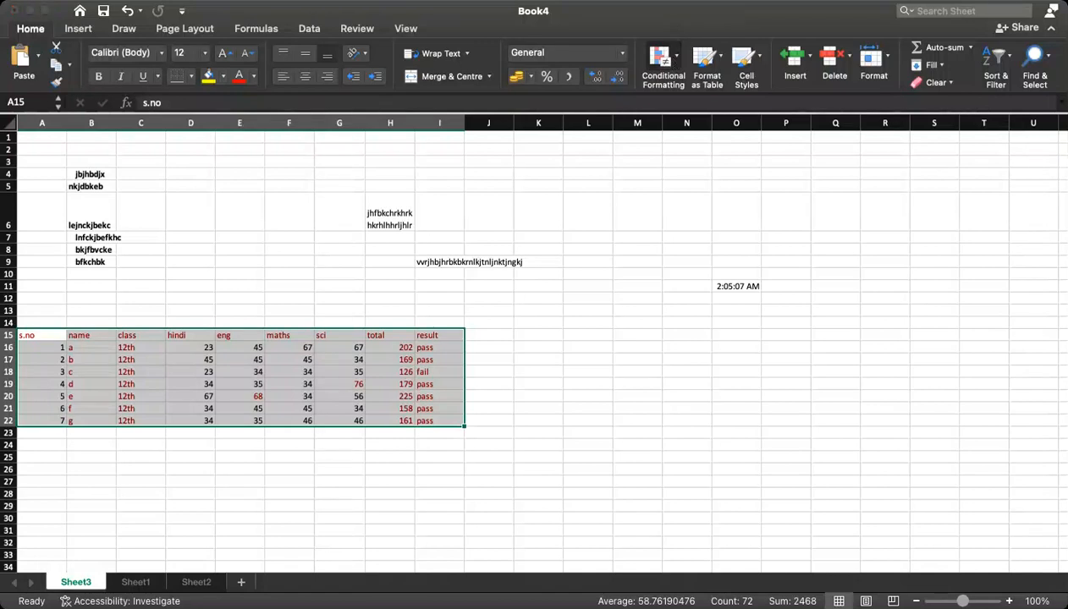
left_click(857, 88)
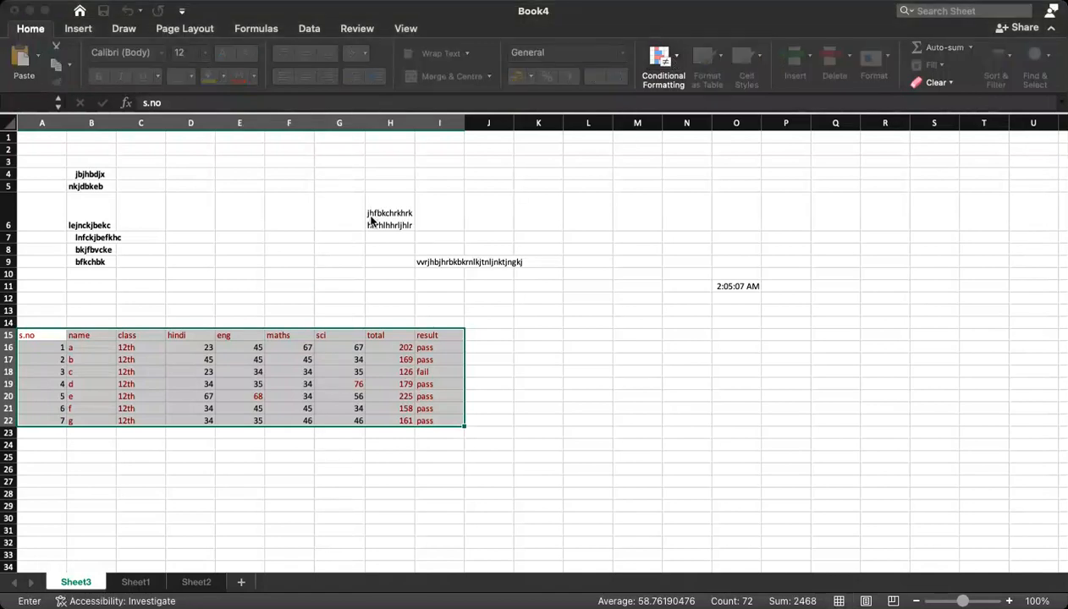
left_click(420, 220)
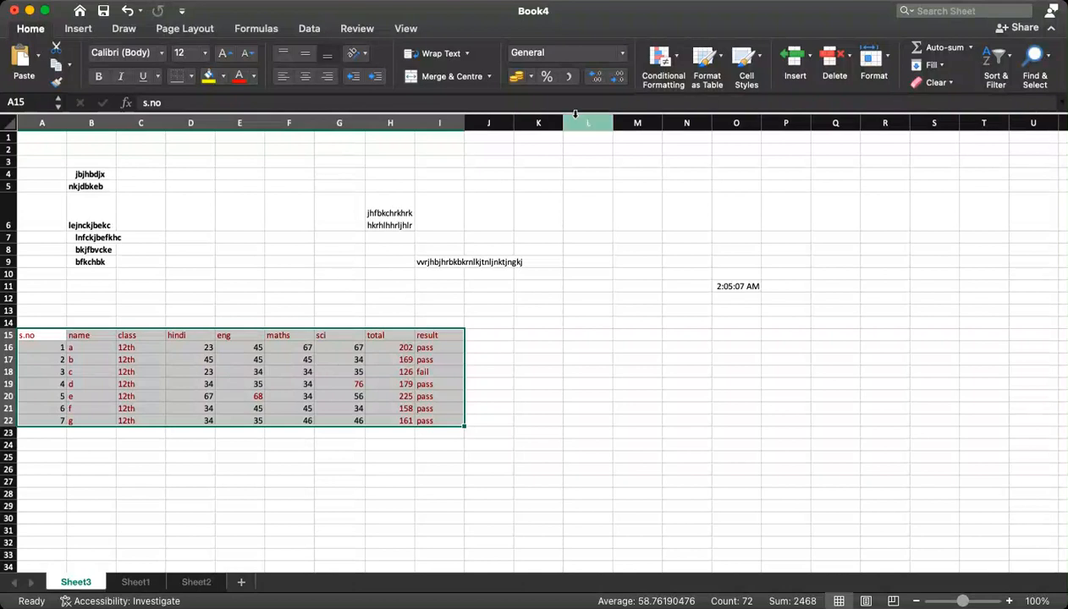
- Add conditional formatting to A15:I22: light red fill for values less than cell D19 and green fill for text containing "a"
left_click(676, 65)
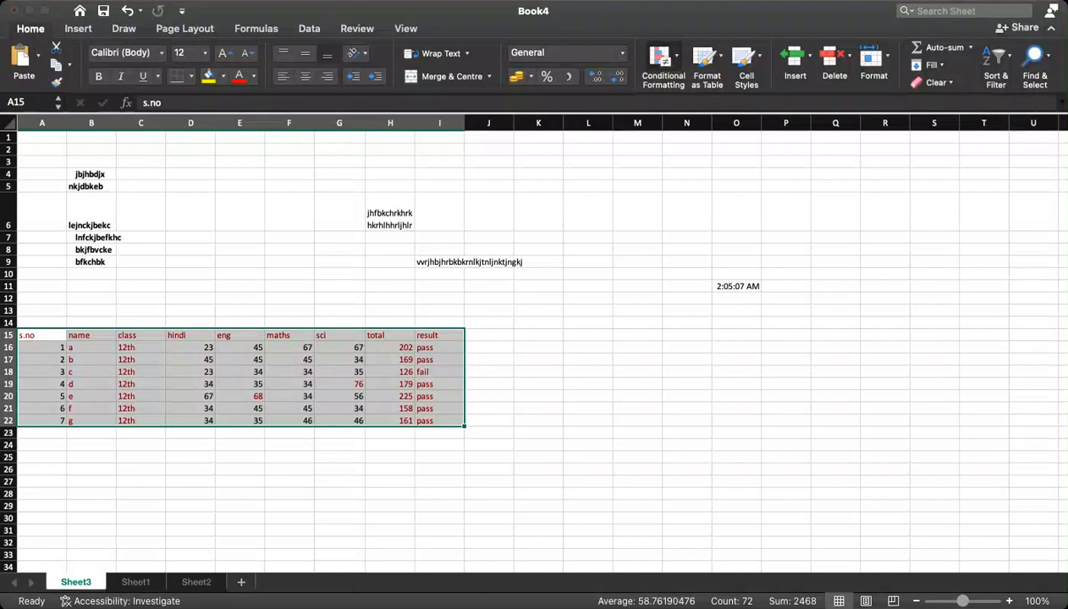
left_click(882, 106)
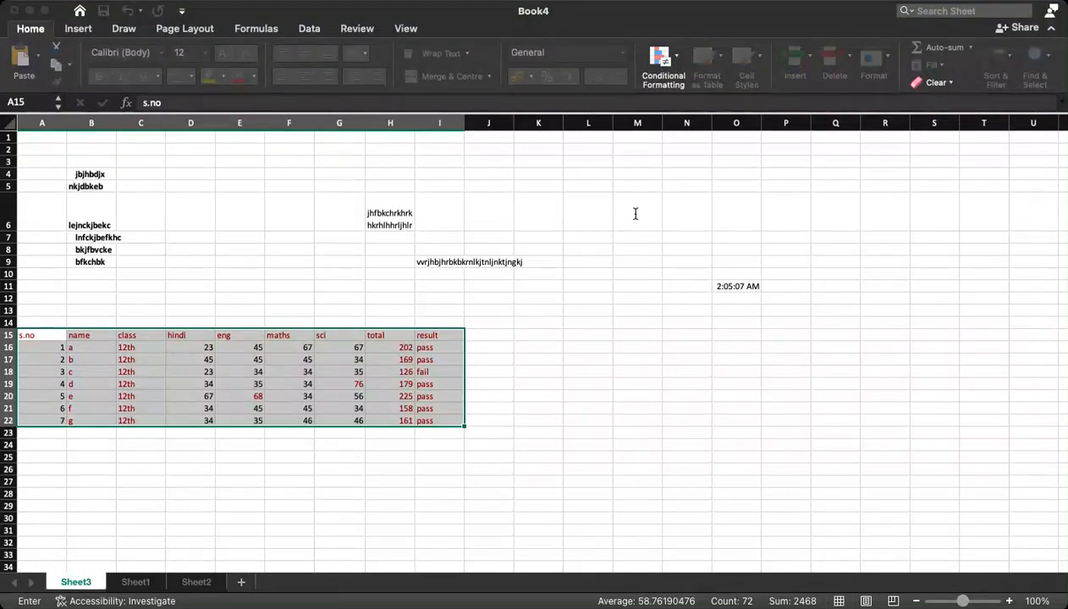
left_click(205, 374)
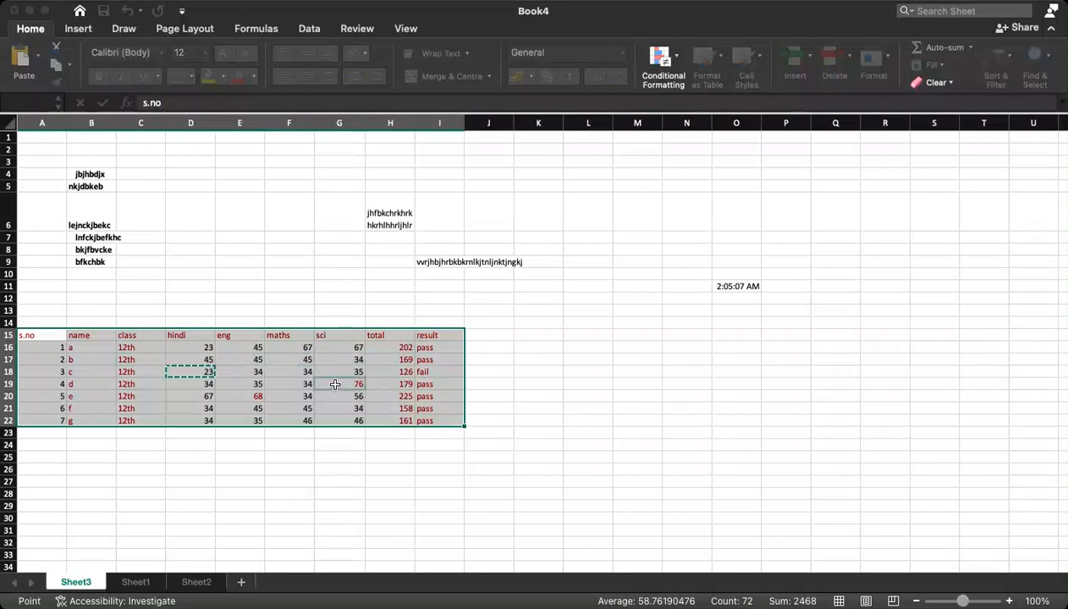
key("Down")
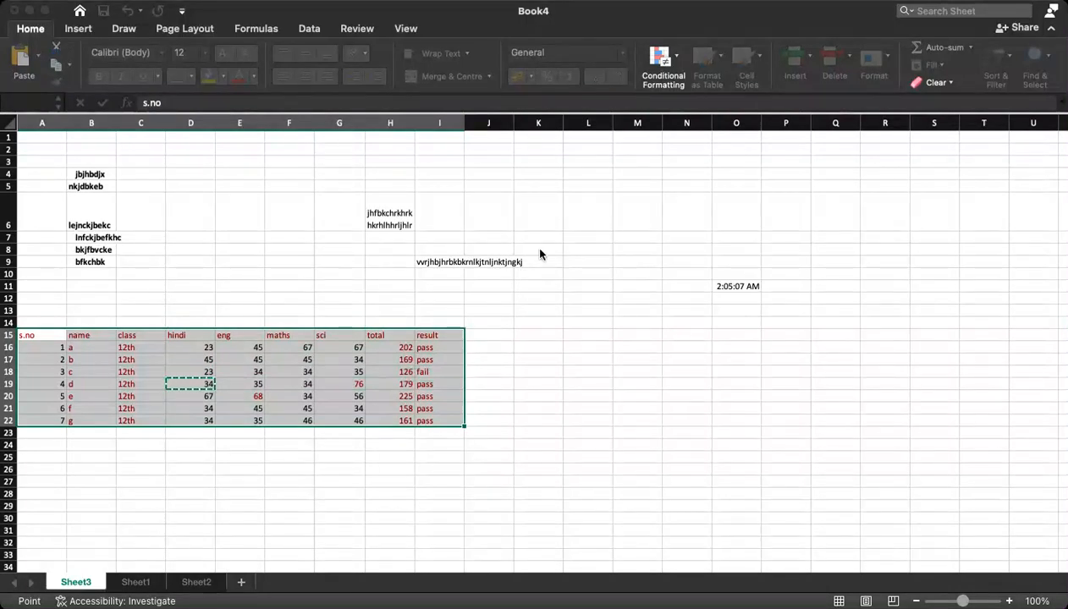
left_click(644, 270)
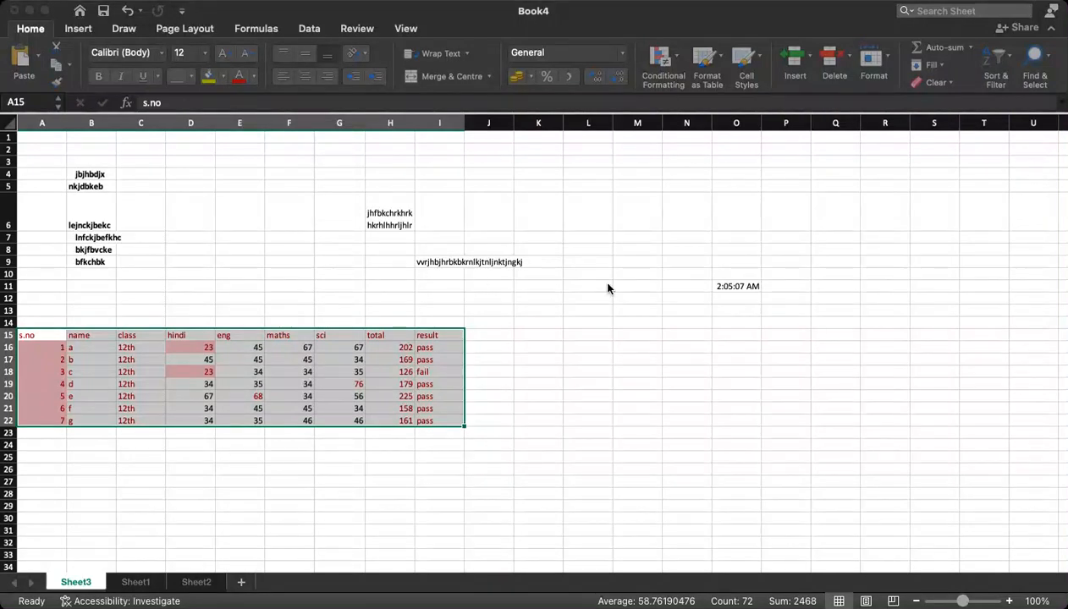
left_click(642, 271)
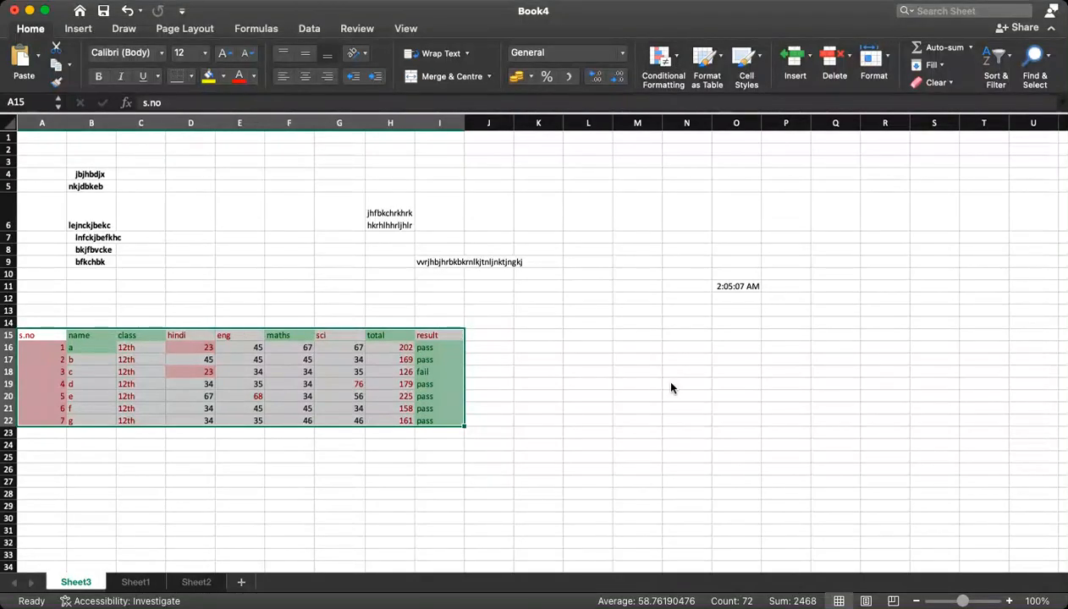
- Enter the formula =TODAY() in the empty cell N16
left_click(675, 345)
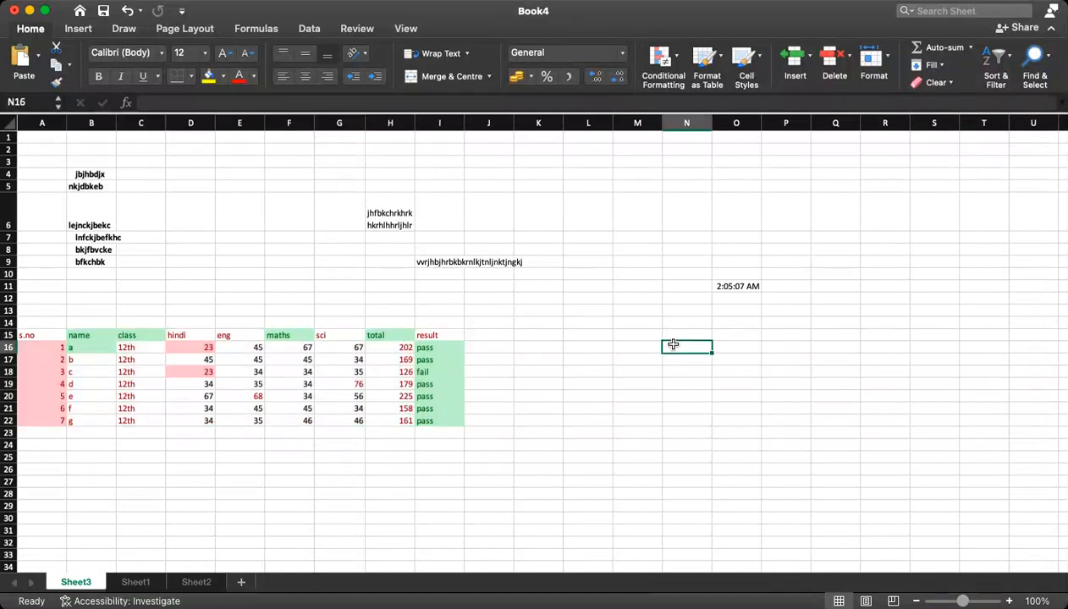
type("=tod")
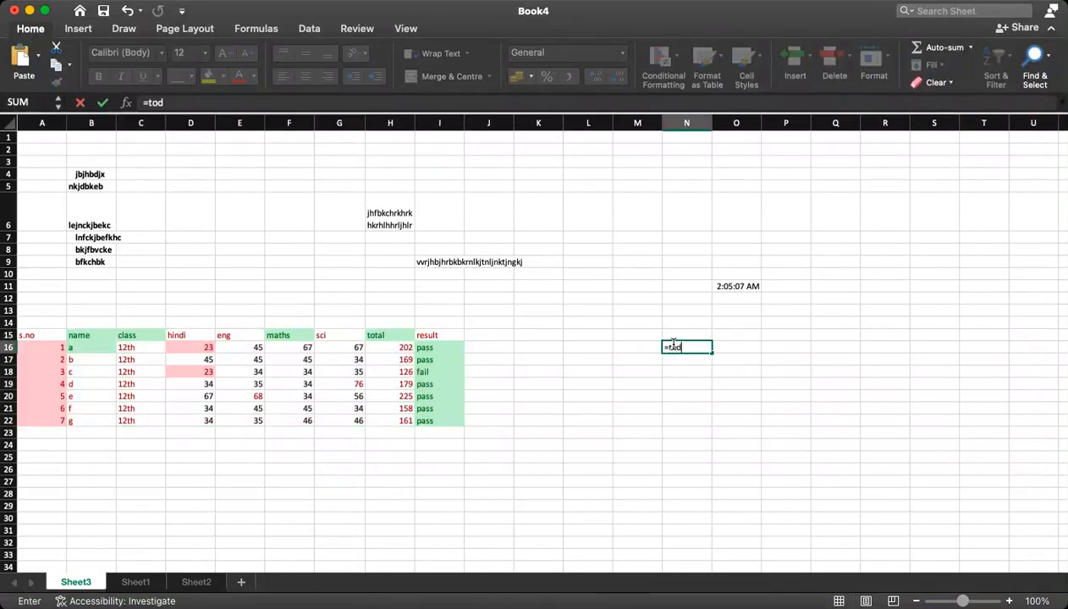
type("ay()")
key("Return")
left_click(727, 346)
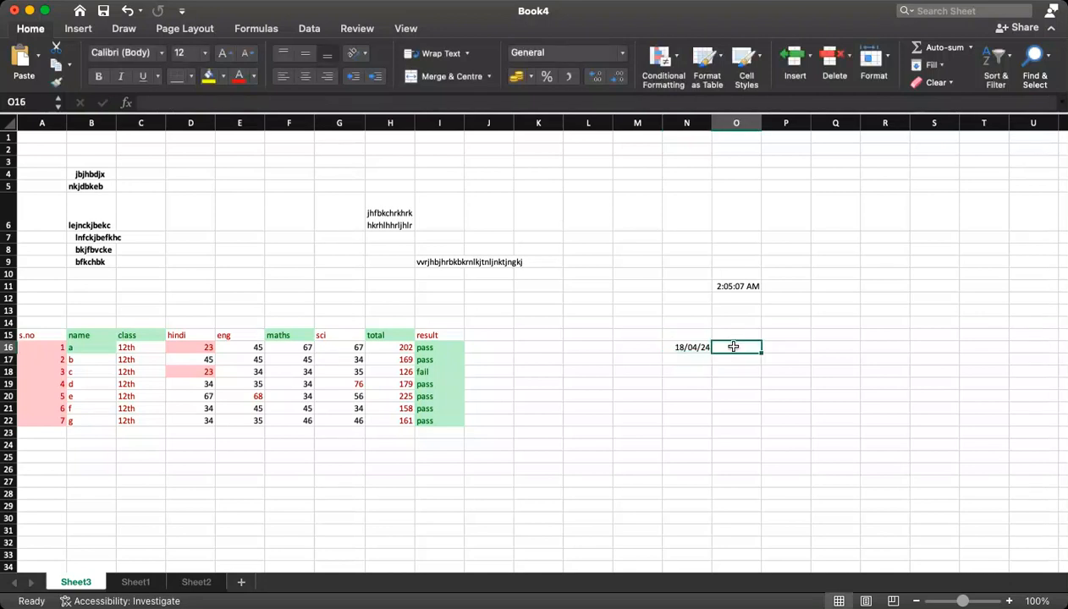
- Enter the formula =DATE(2024,4,17) in cell N17, directly below the TODAY result
left_click(687, 361)
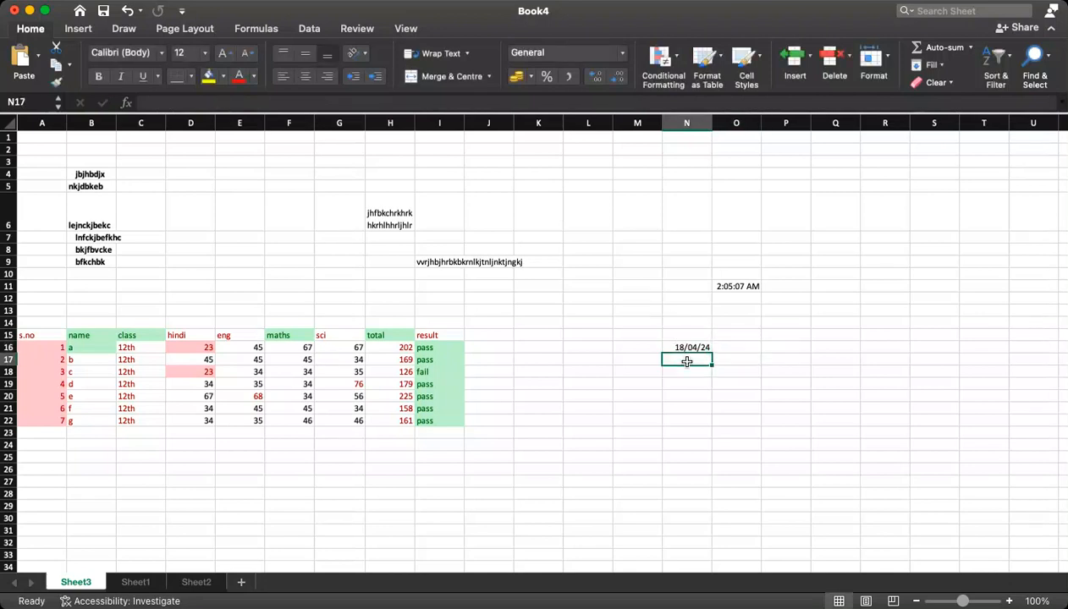
type("=")
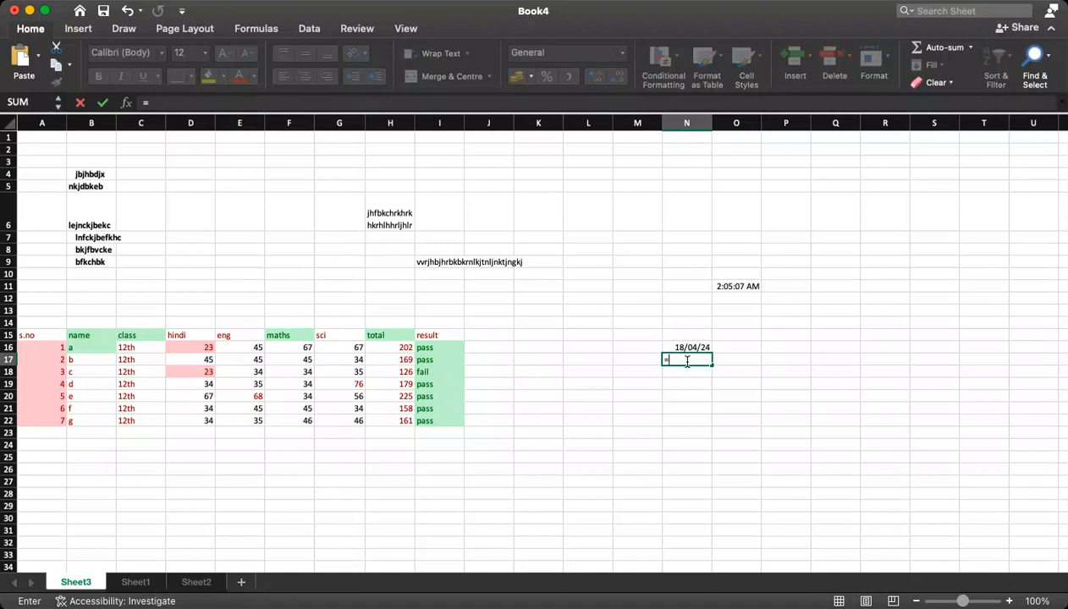
type("date(2024")
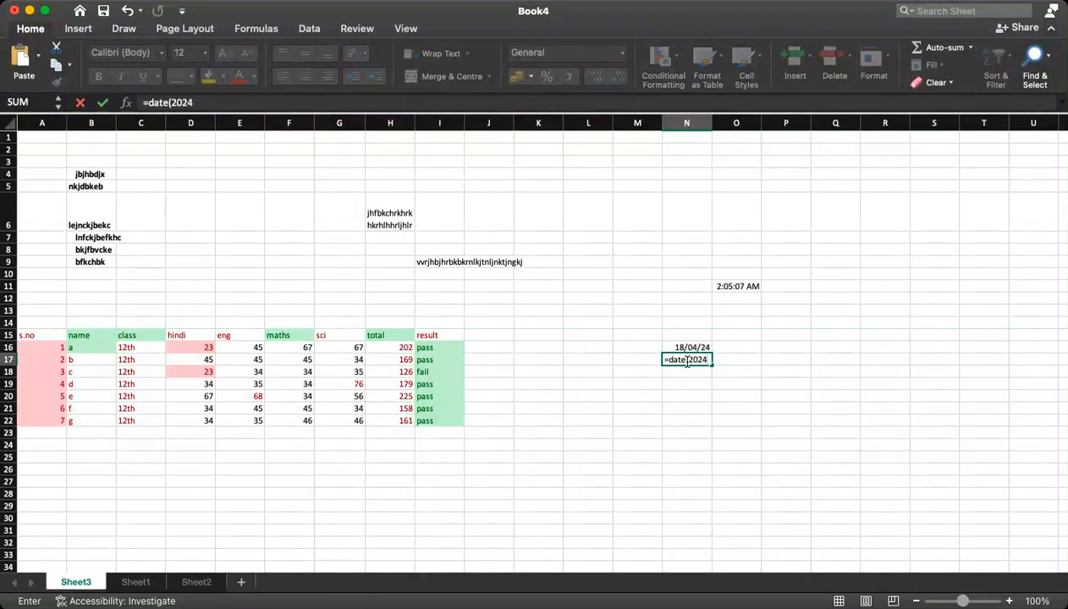
type(",")
type("04")
key("BackSpace")
key("BackSpace")
type("4,17")
key("Return")
left_click(704, 360)
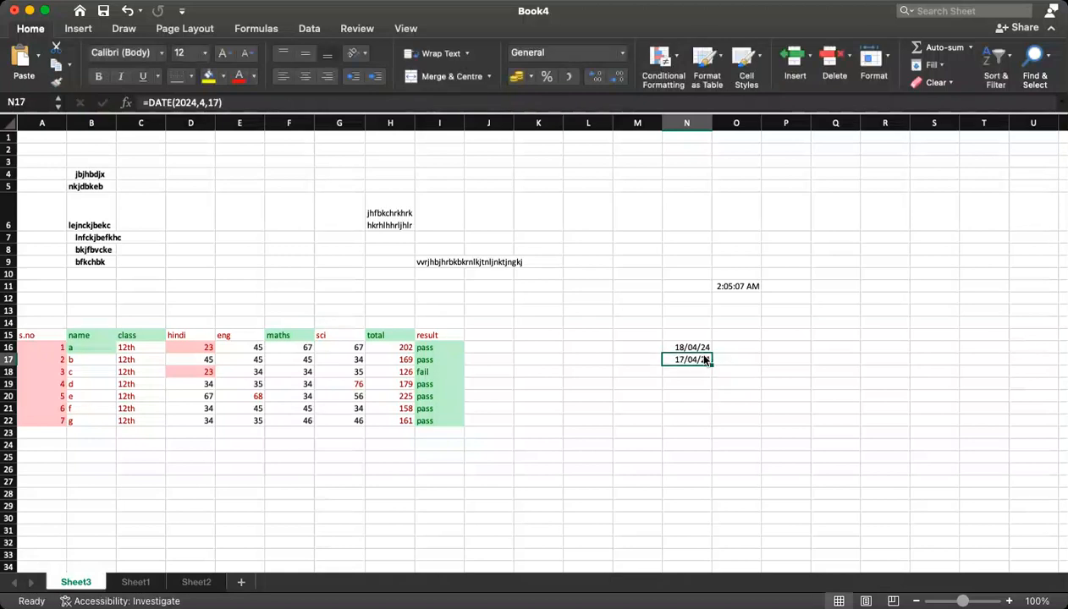
- Apply a date-occurring conditional formatting rule to N15:N20 that highlights today's date with a yellow fill
left_click_drag(682, 335, 692, 392)
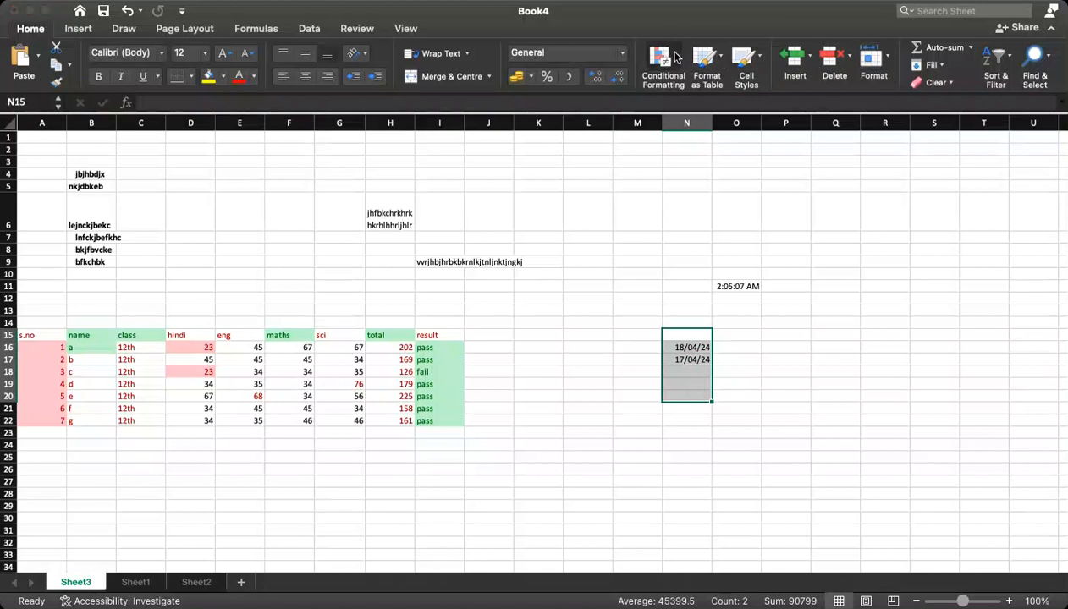
left_click(677, 58)
left_click(897, 179)
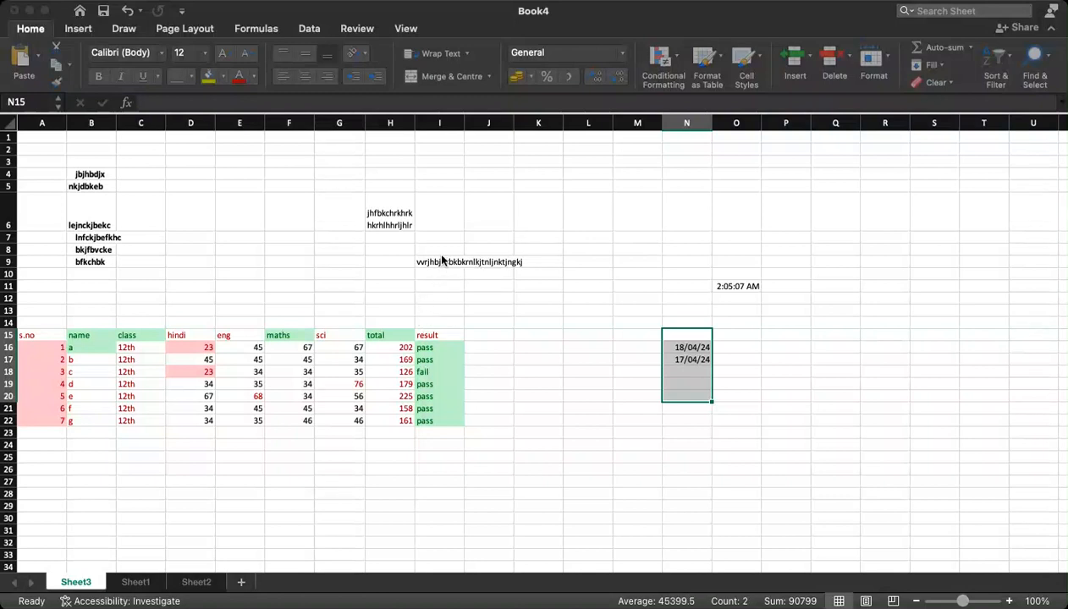
left_click(630, 272)
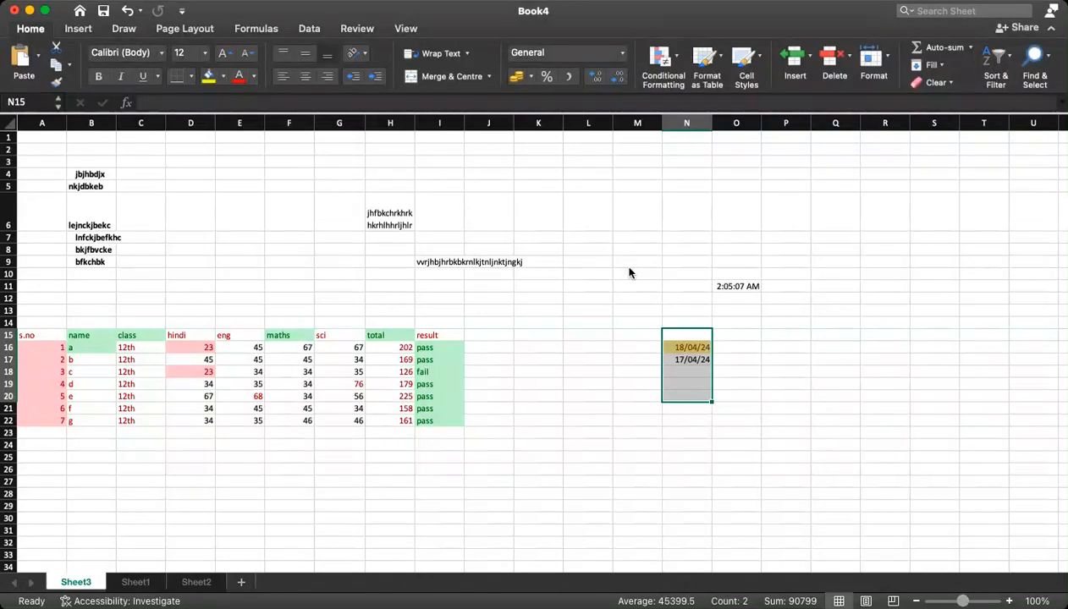
left_click(676, 66)
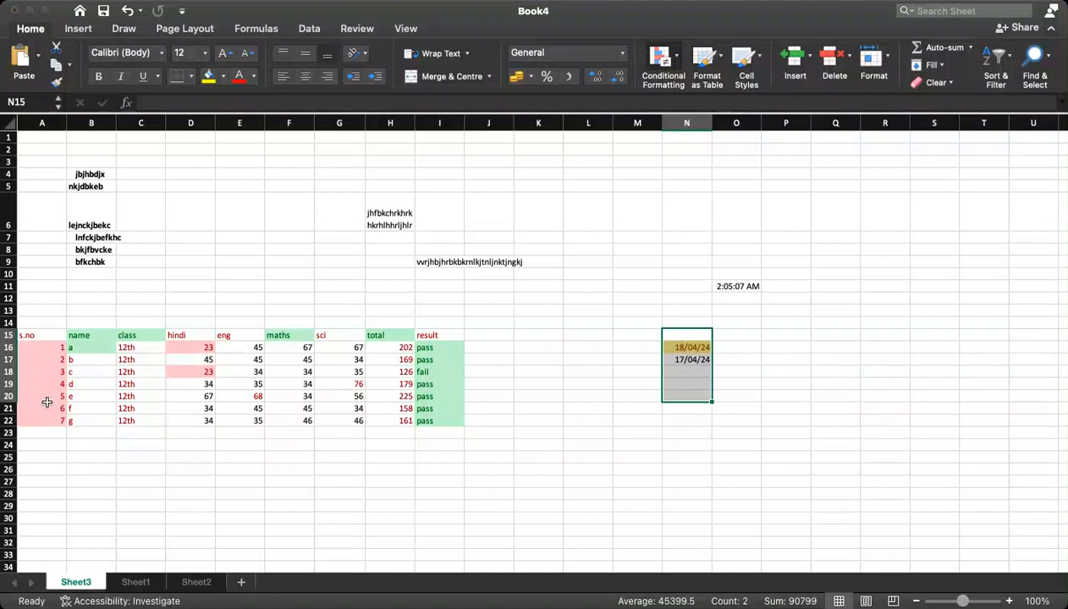
left_click(187, 364)
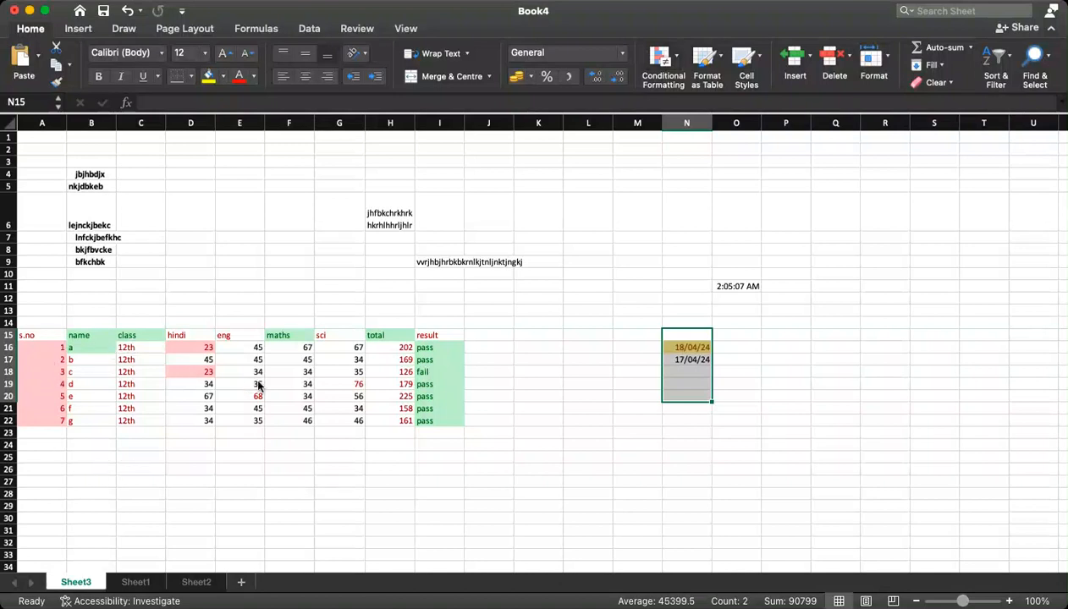
- Add conditional formatting to the marks and totals in D16:H23: one rule with a red border, another filling the three highest values yellow
left_click_drag(183, 343, 374, 429)
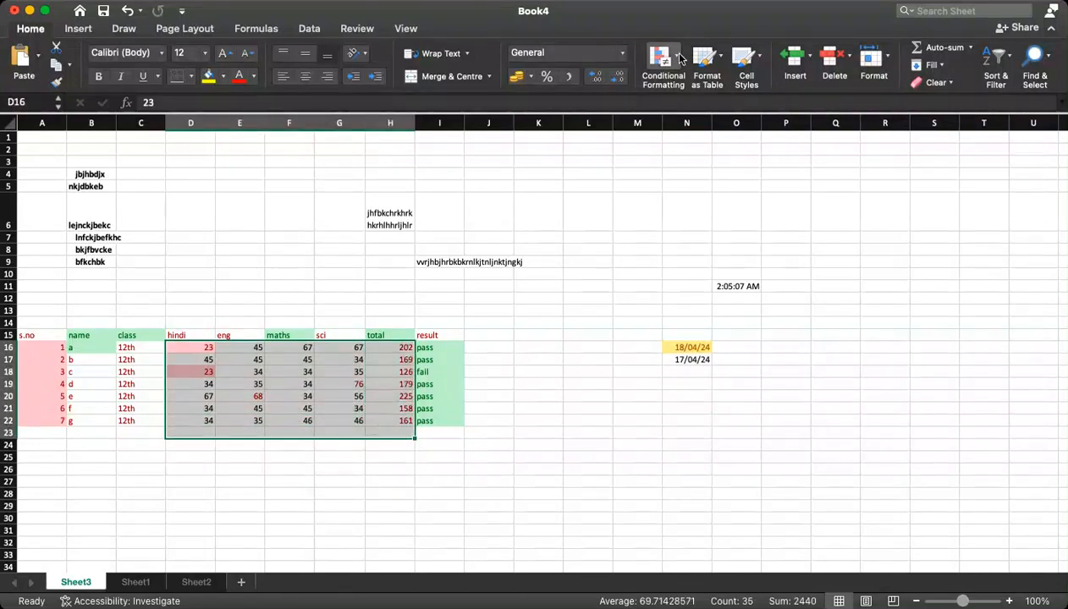
left_click(677, 62)
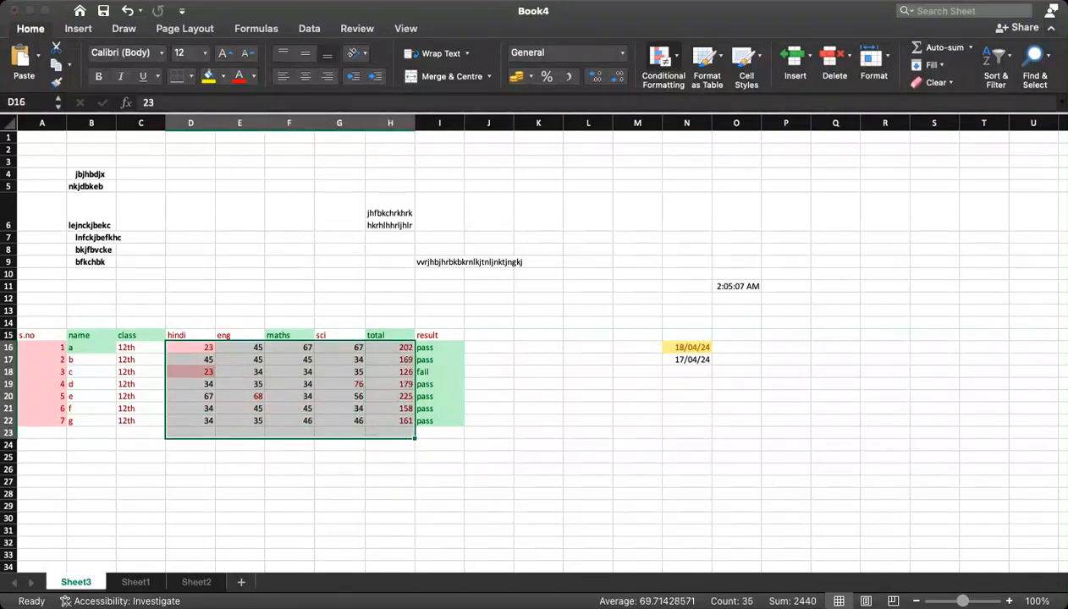
left_click(892, 196)
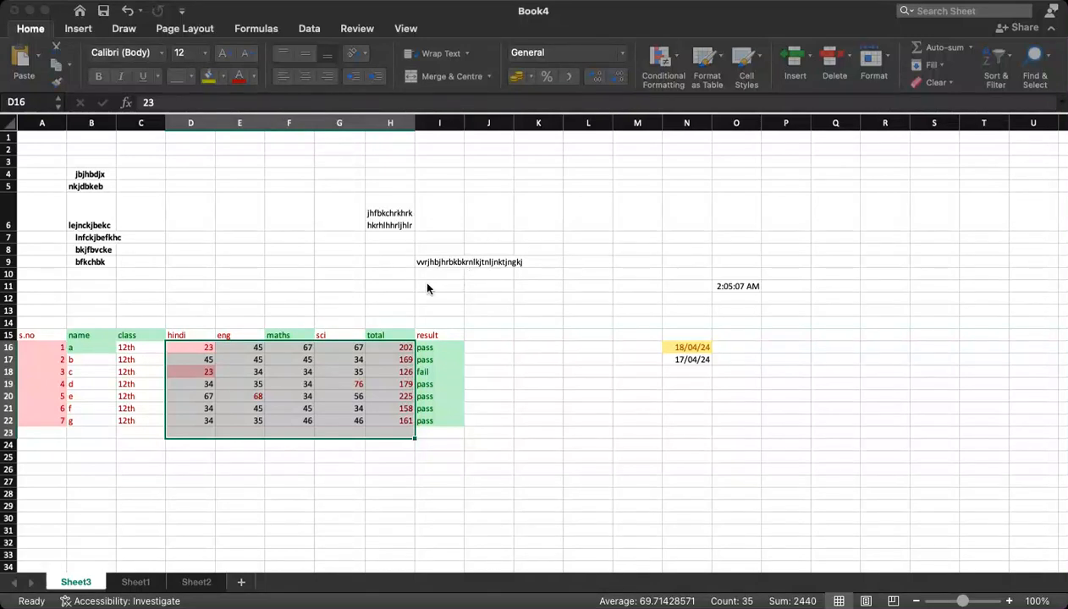
key("Return")
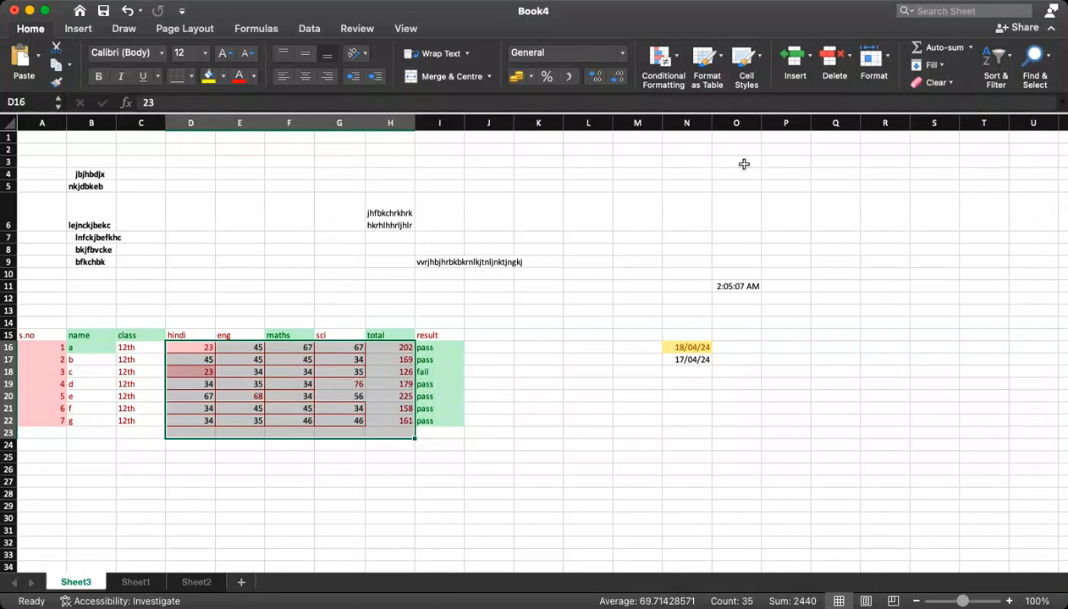
left_click(679, 59)
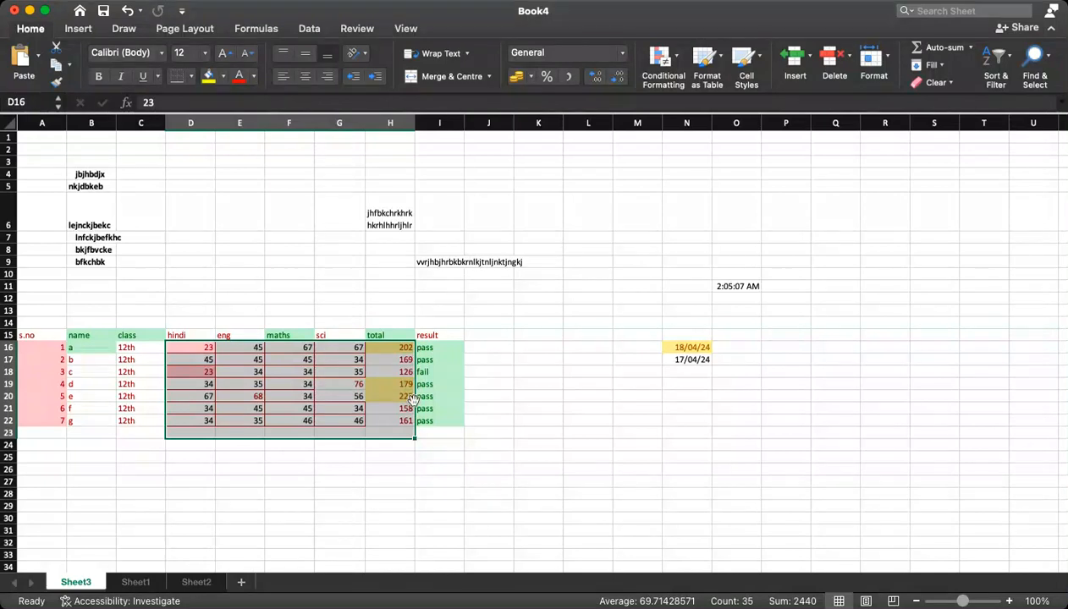
- Apply blue gradient data bars to the totals in H16:H22 and change the bars to a green gradient
left_click(666, 65)
left_click_drag(434, 351, 436, 413)
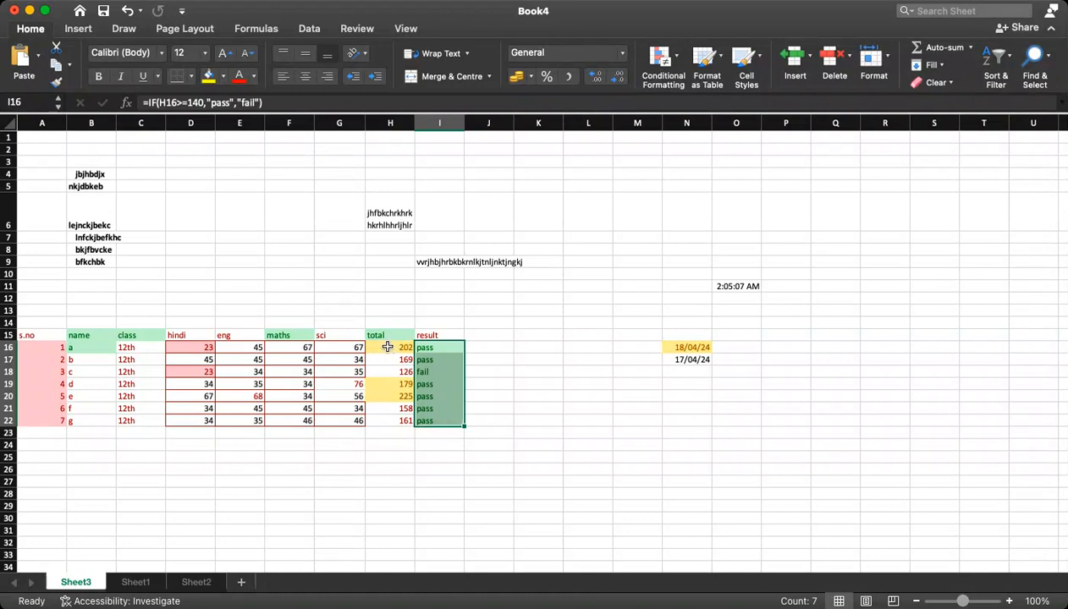
left_click_drag(388, 347, 406, 418)
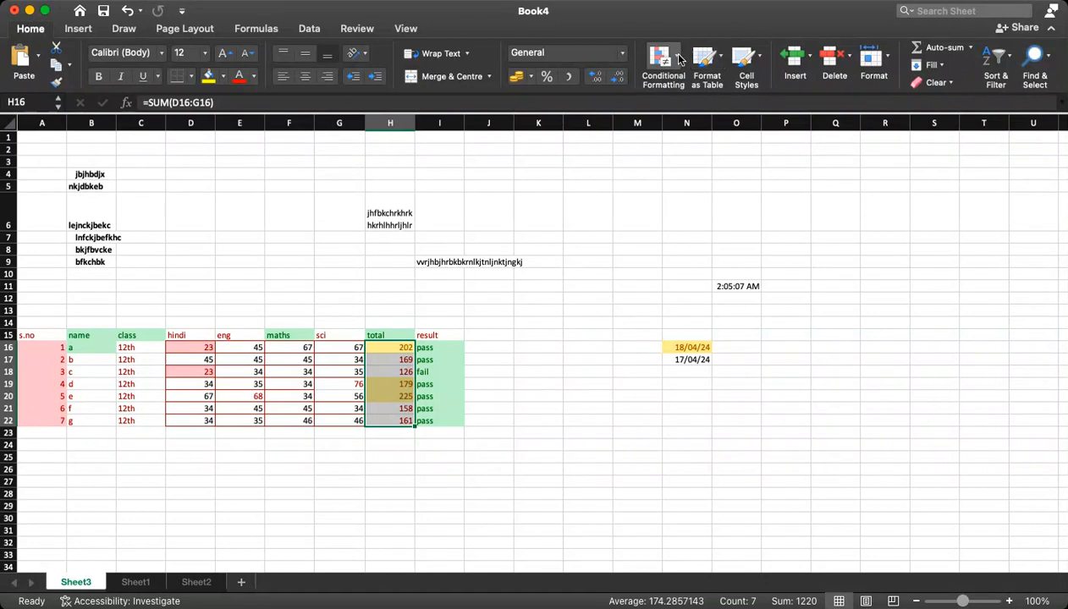
left_click(678, 57)
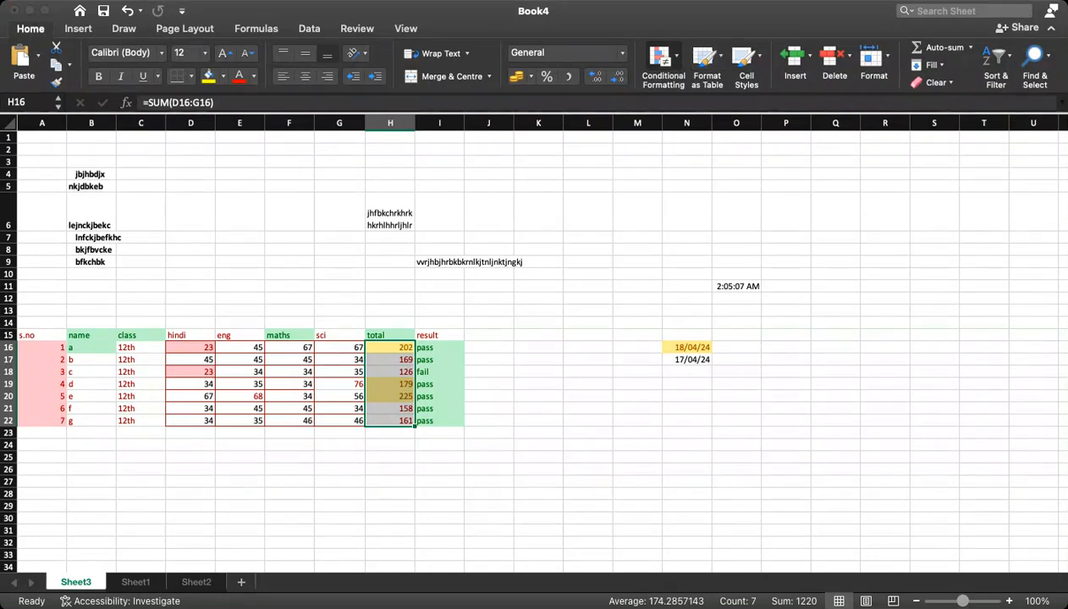
left_click(869, 189)
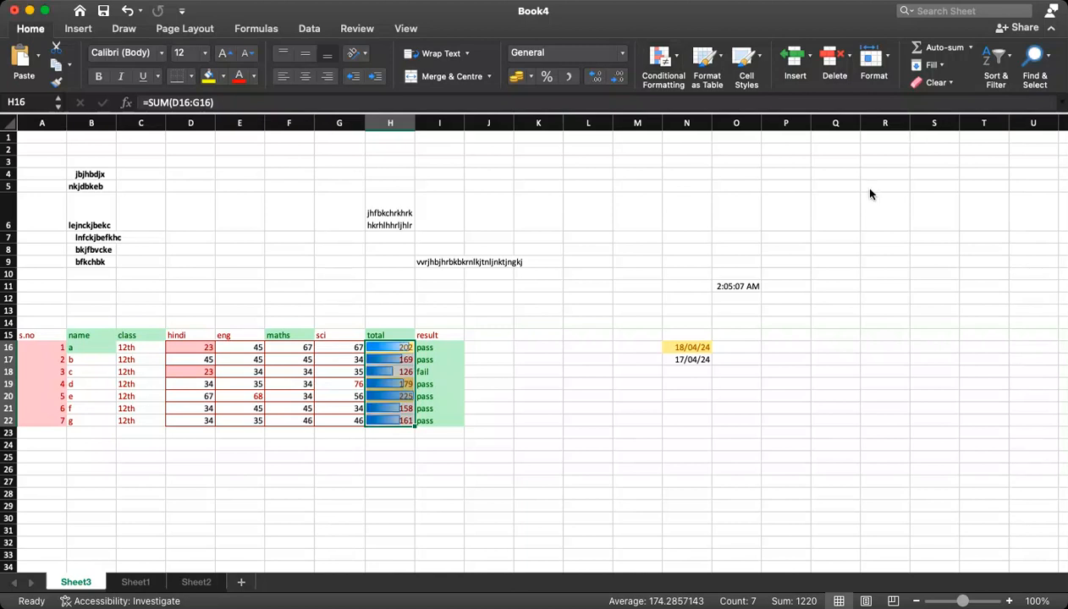
left_click(680, 59)
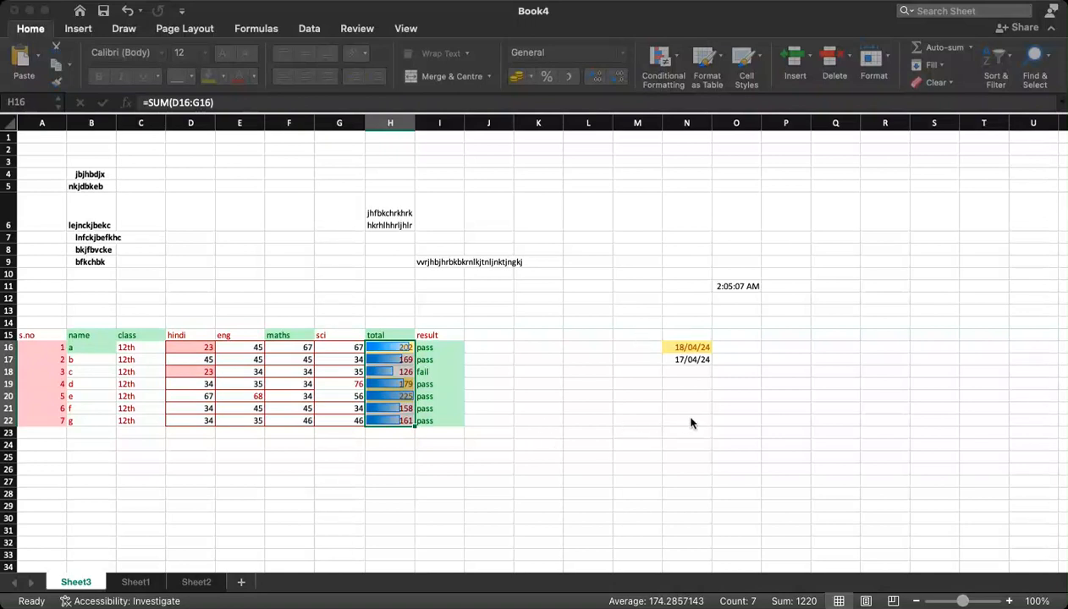
left_click(764, 416)
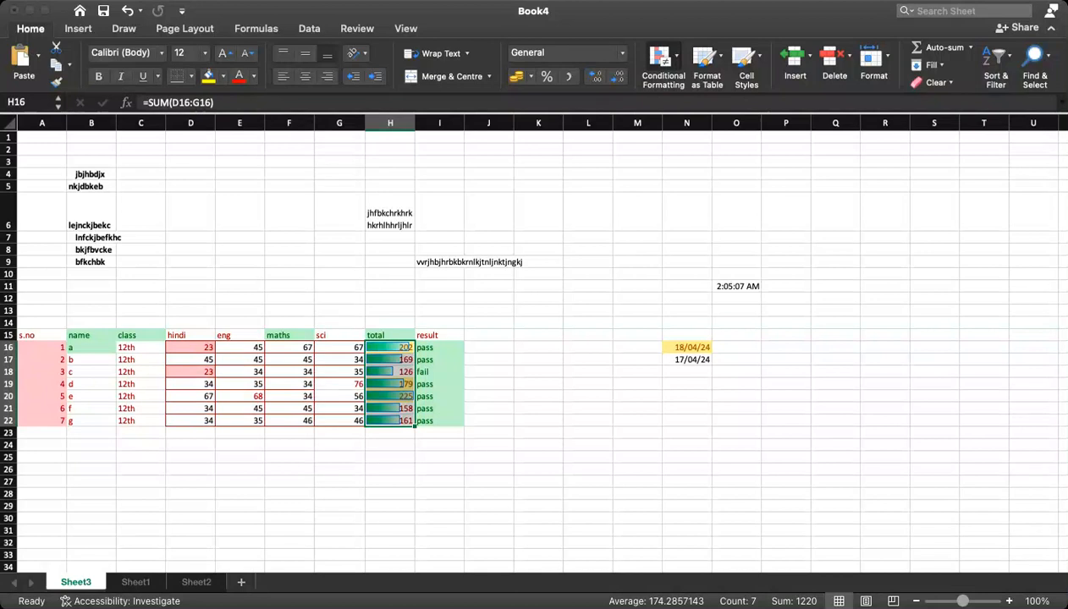
- Clear the conditional formatting rules from the selected totals H16:H22 and from the entire sheet
left_click(913, 215)
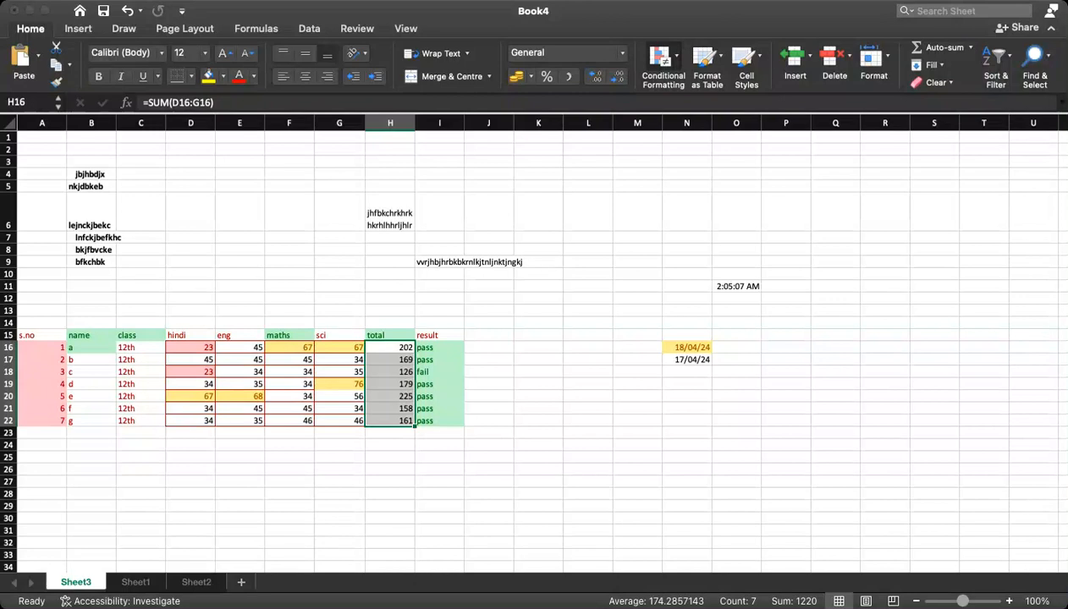
left_click(865, 240)
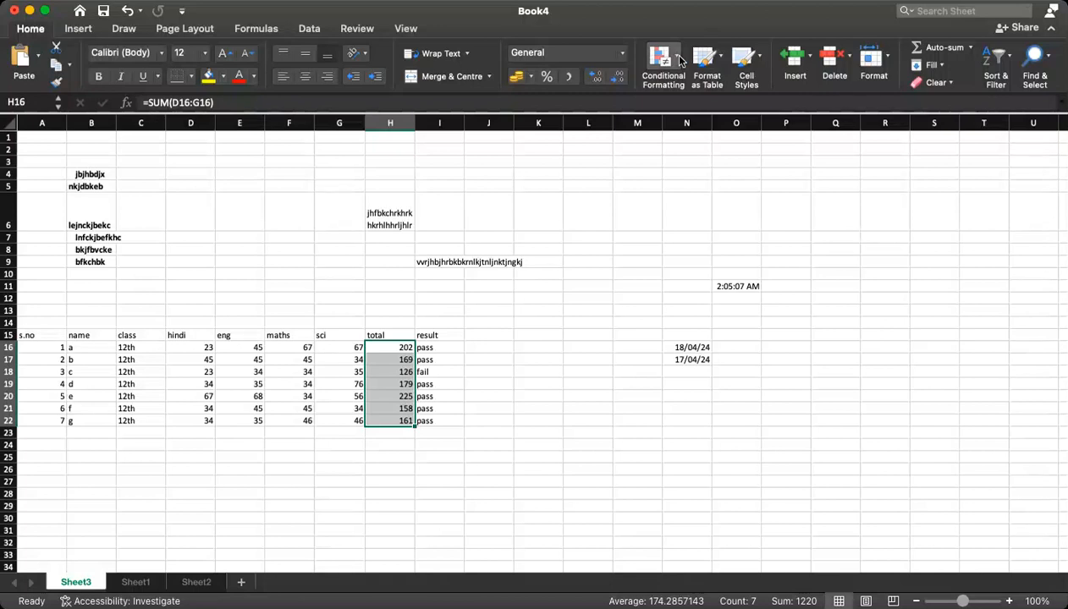
left_click(529, 367)
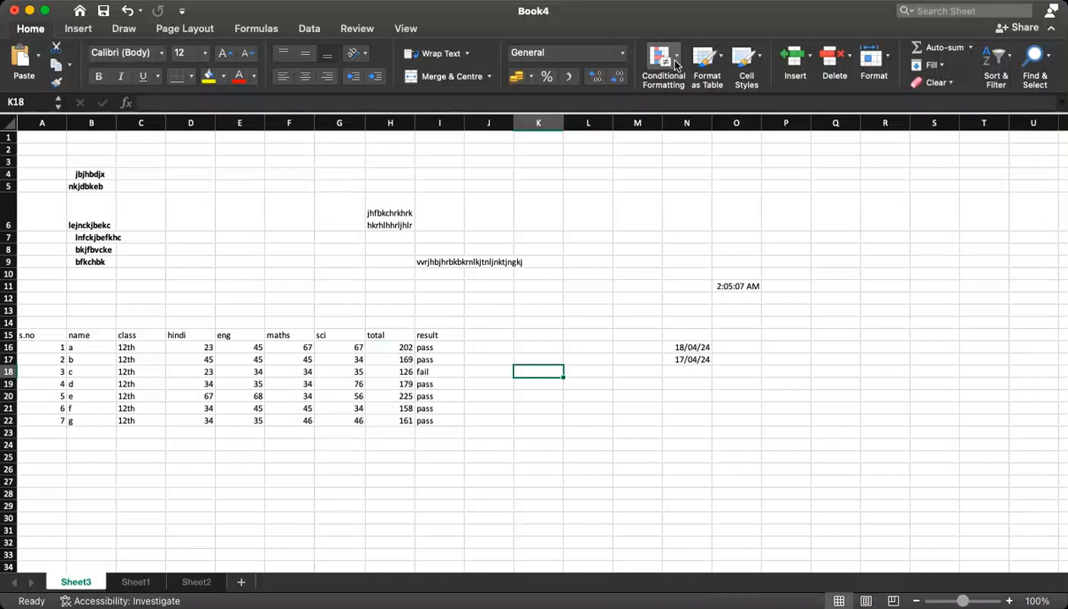
left_click(569, 336)
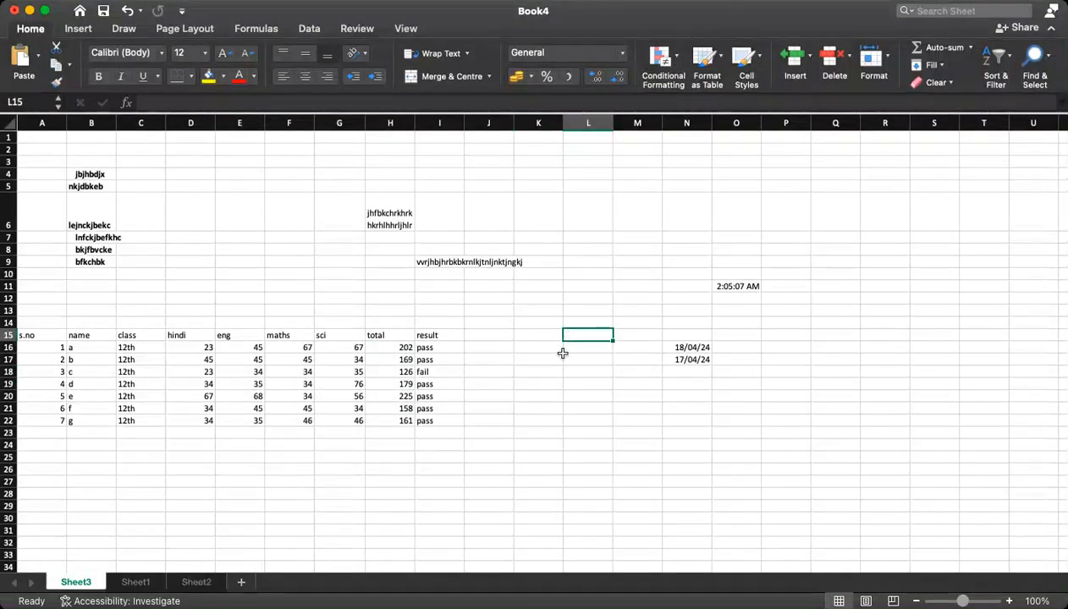
left_click(596, 551)
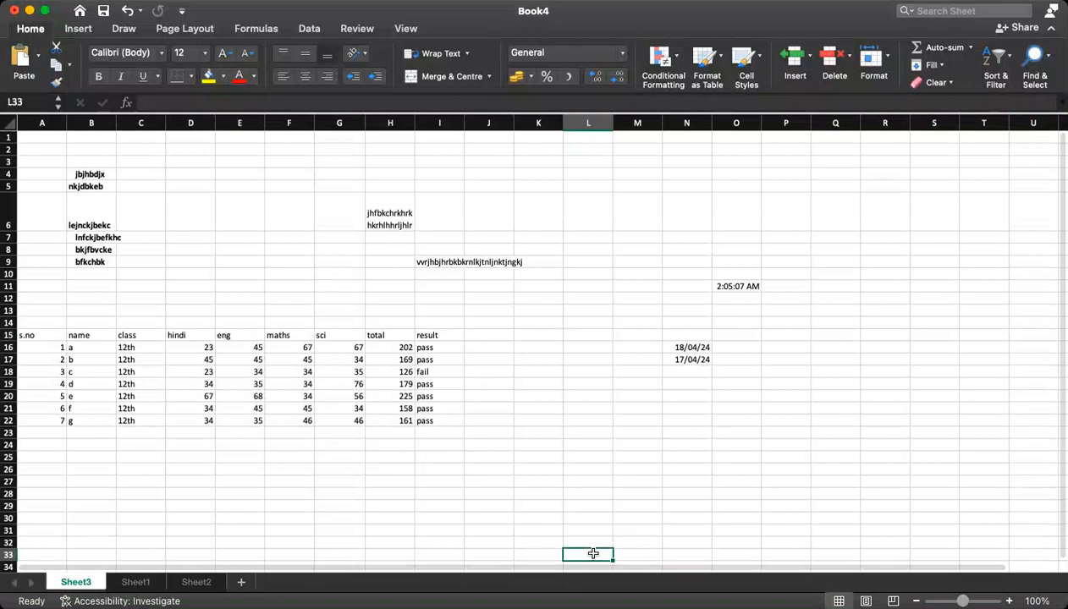